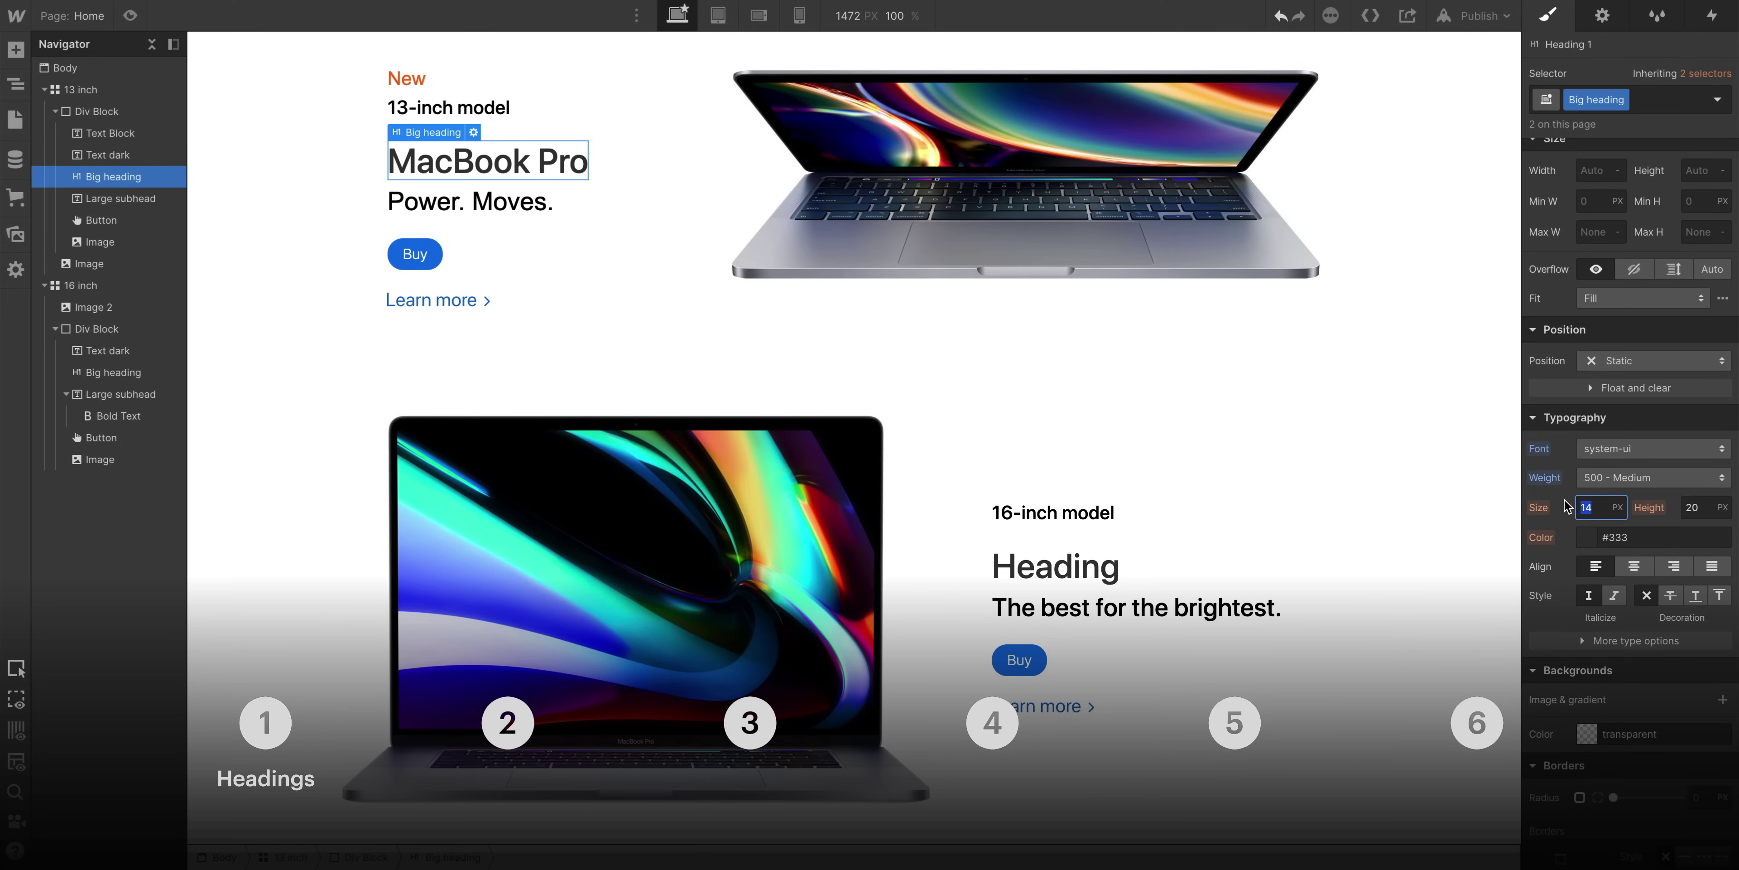
text(50)
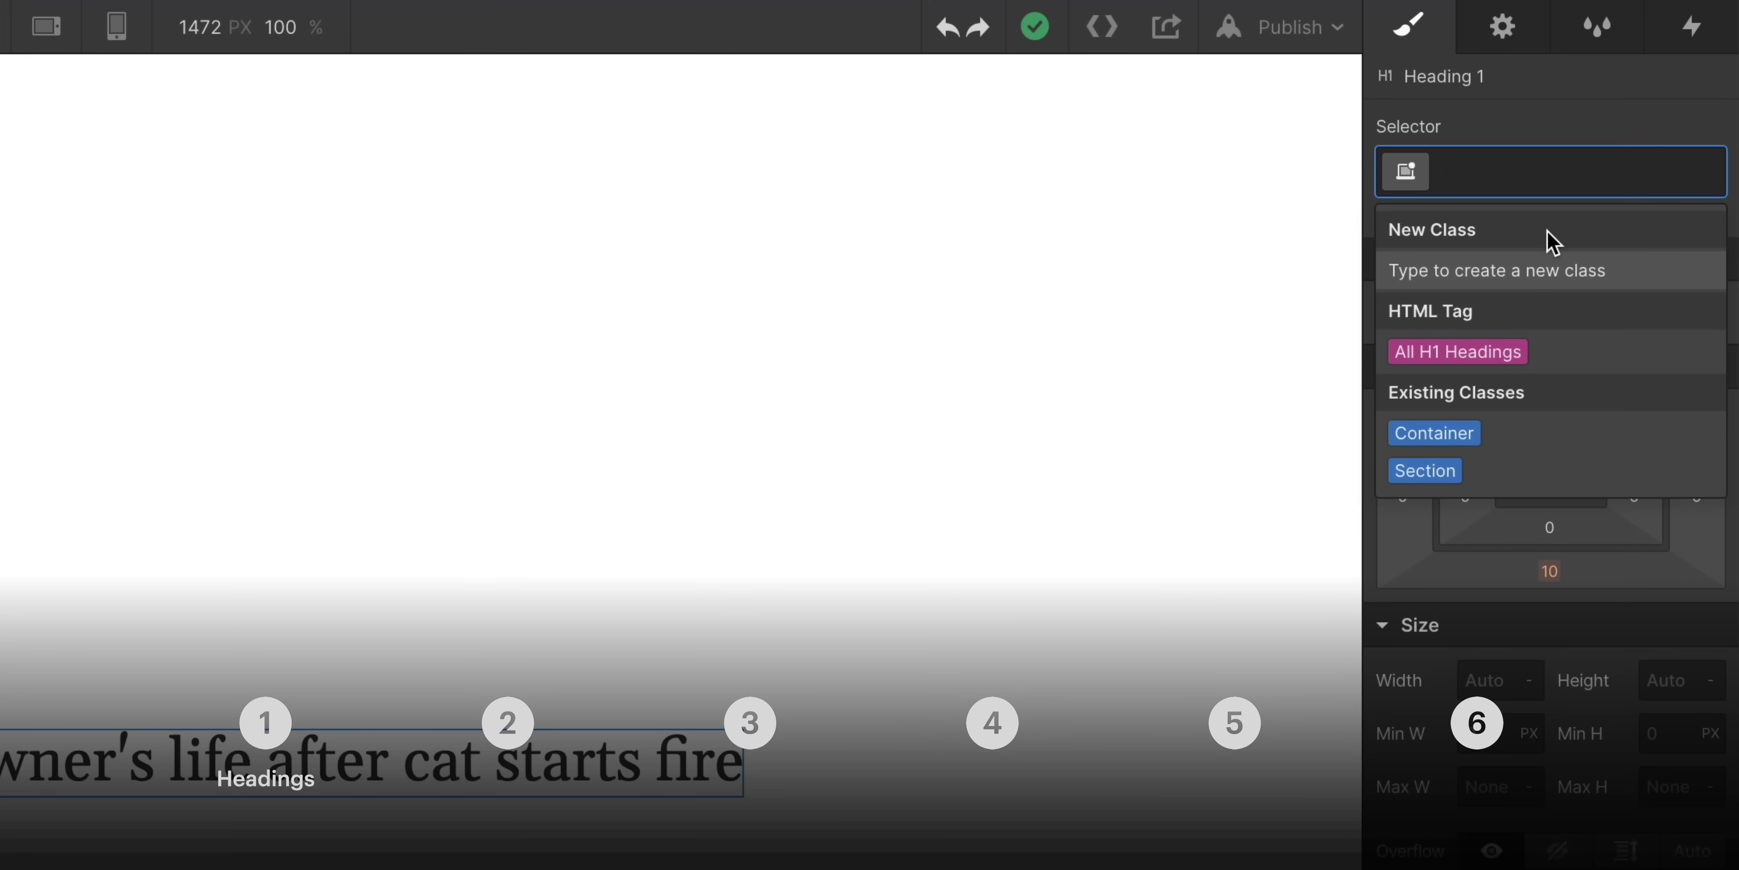
click(1563, 352)
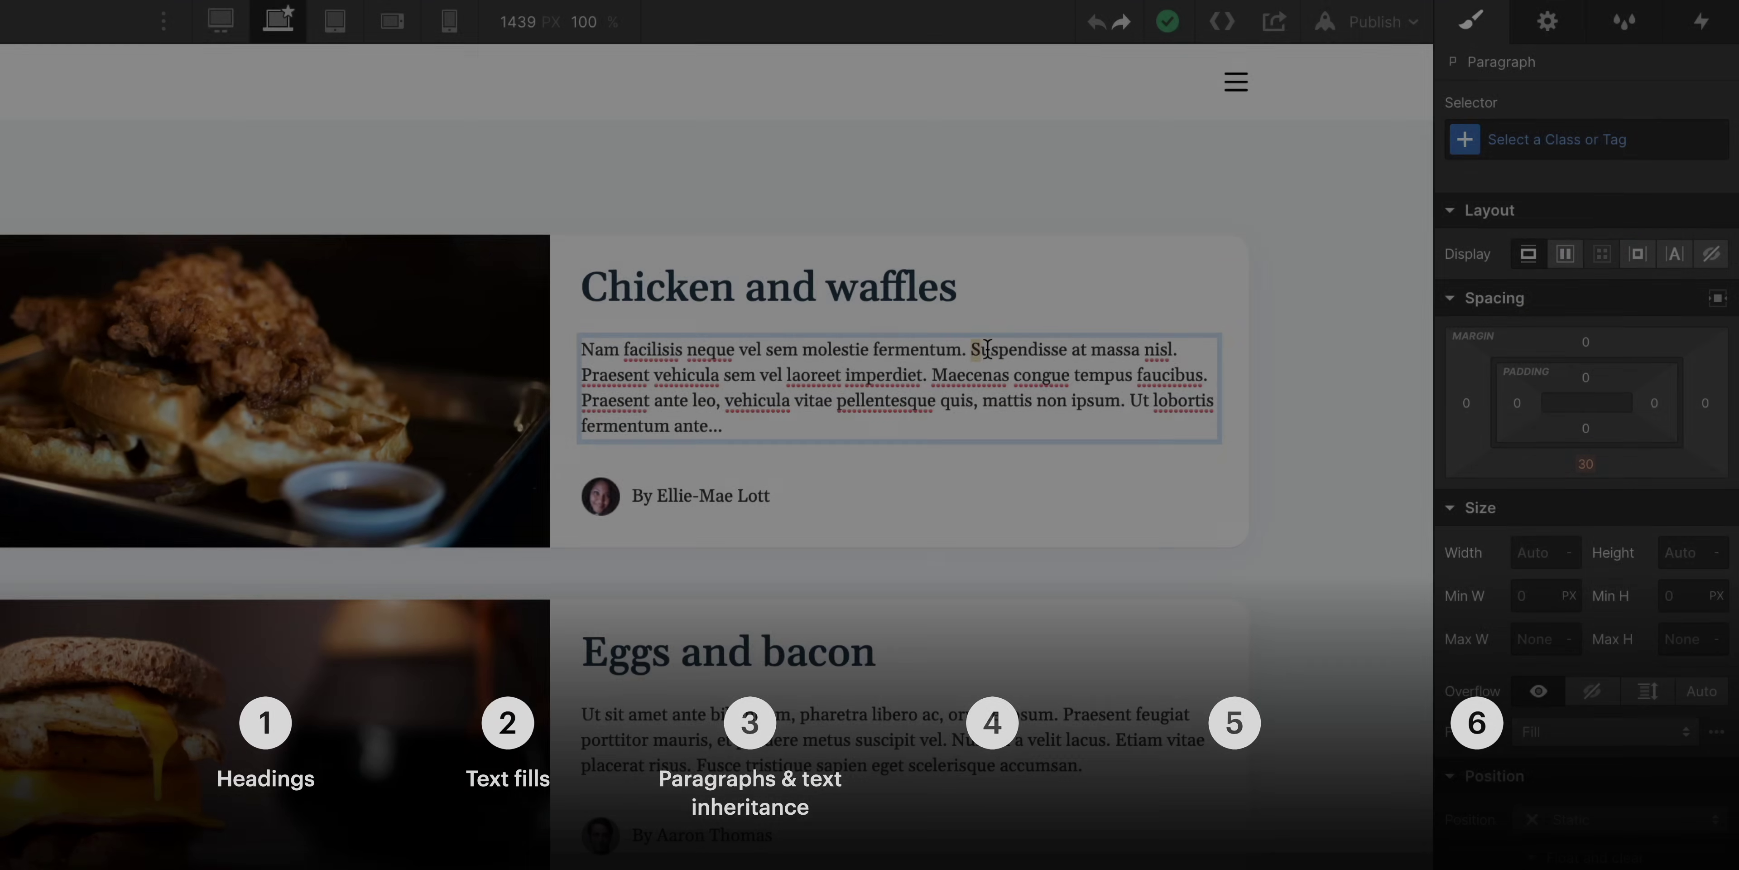
- Wrap the word "Suspendisse" in the Chicken and waffles paragraph in a span
drag(972, 349, 1068, 346)
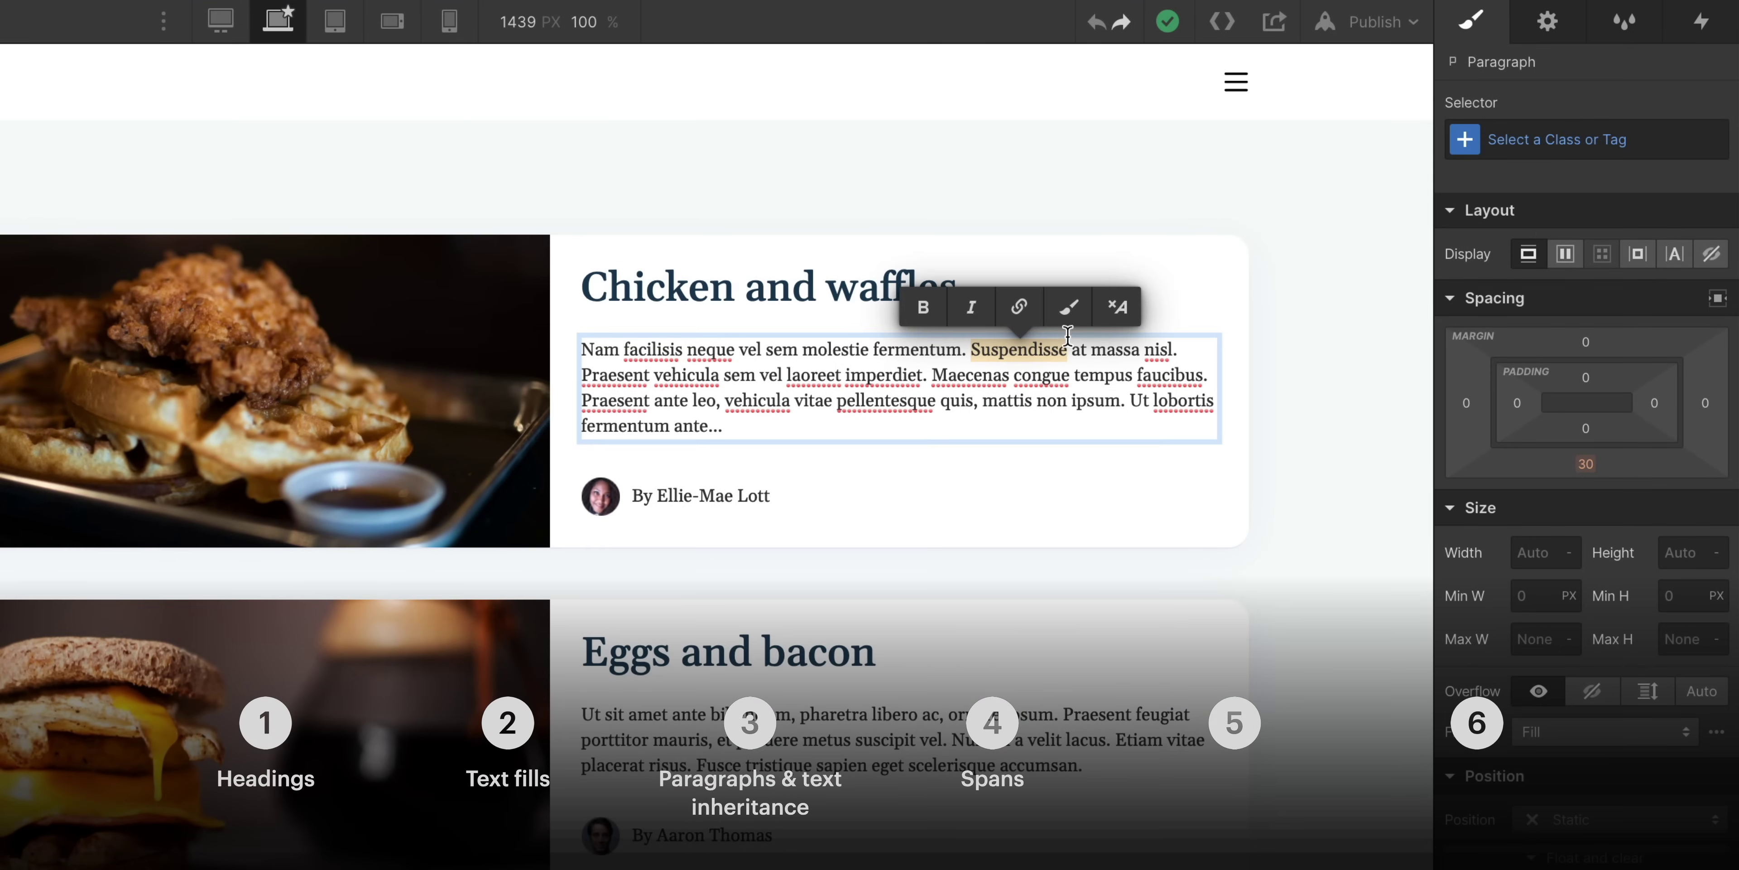
click(1068, 310)
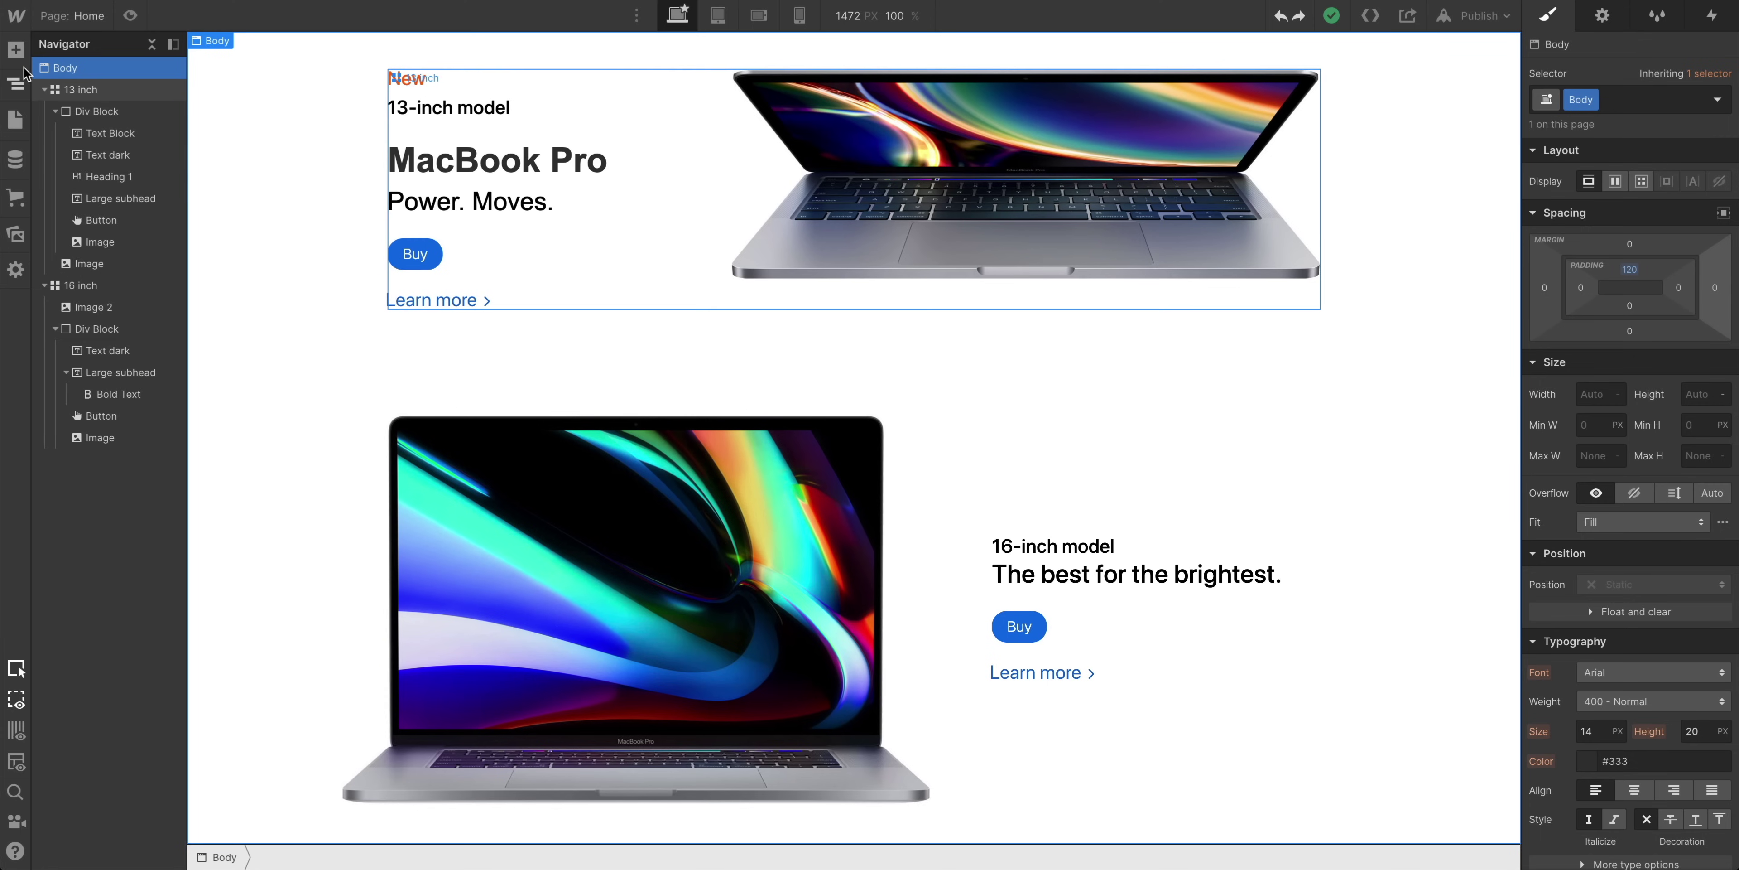
- Add a Heading element between the "16-inch model" text and "The best for the brightest."
click(16, 54)
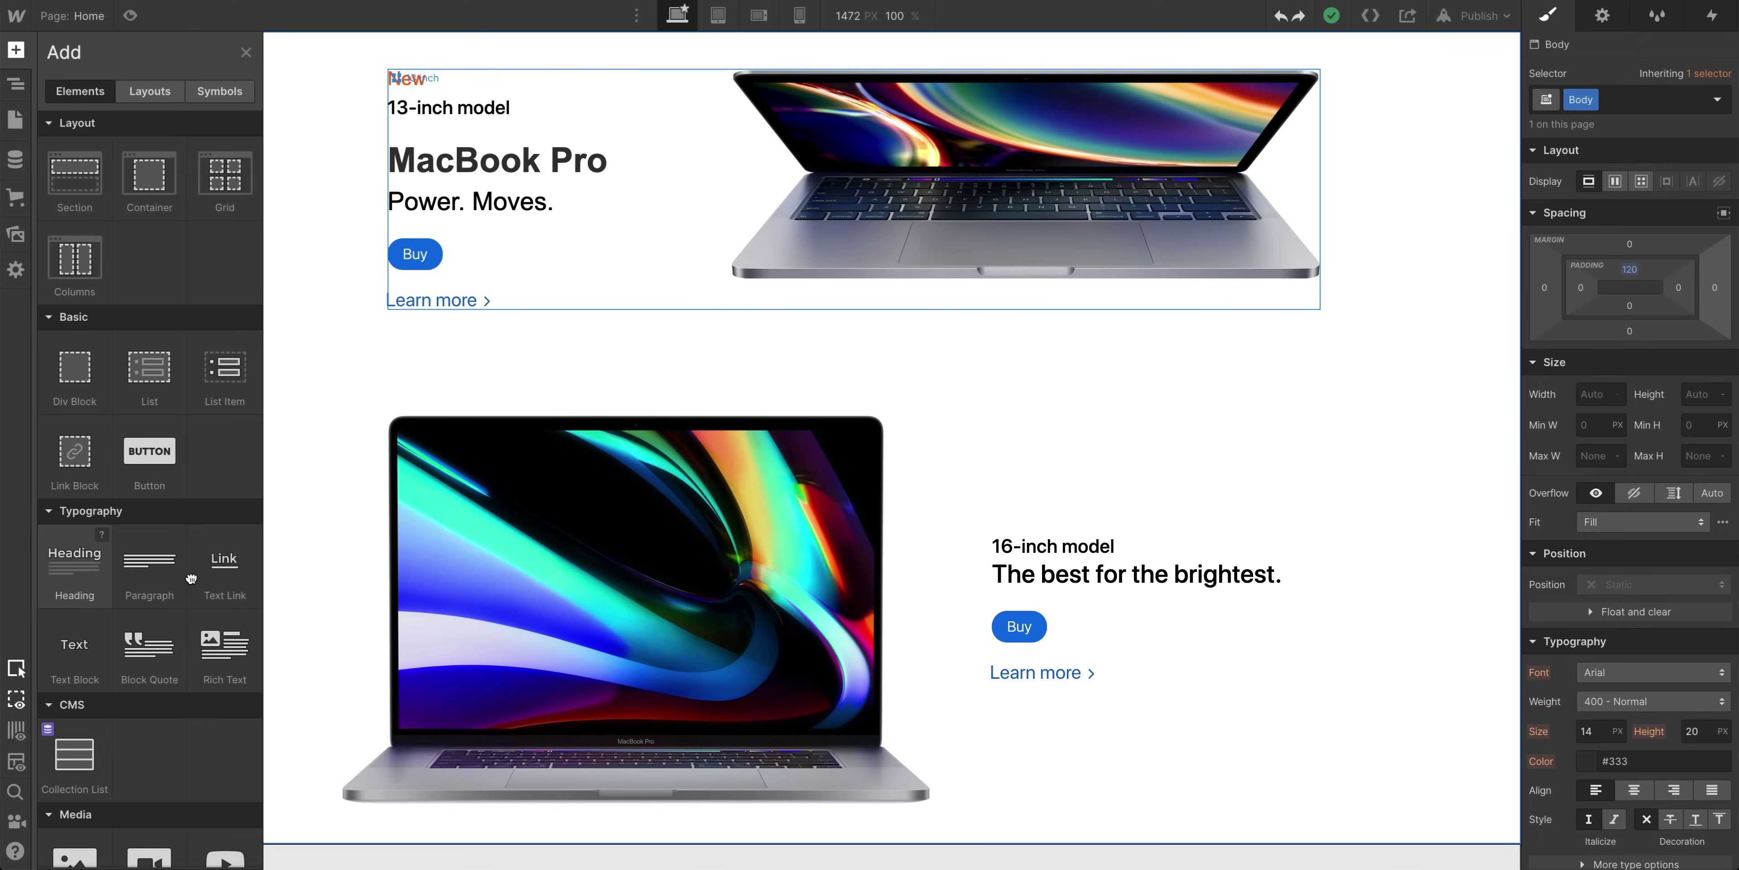
drag(191, 579, 1078, 573)
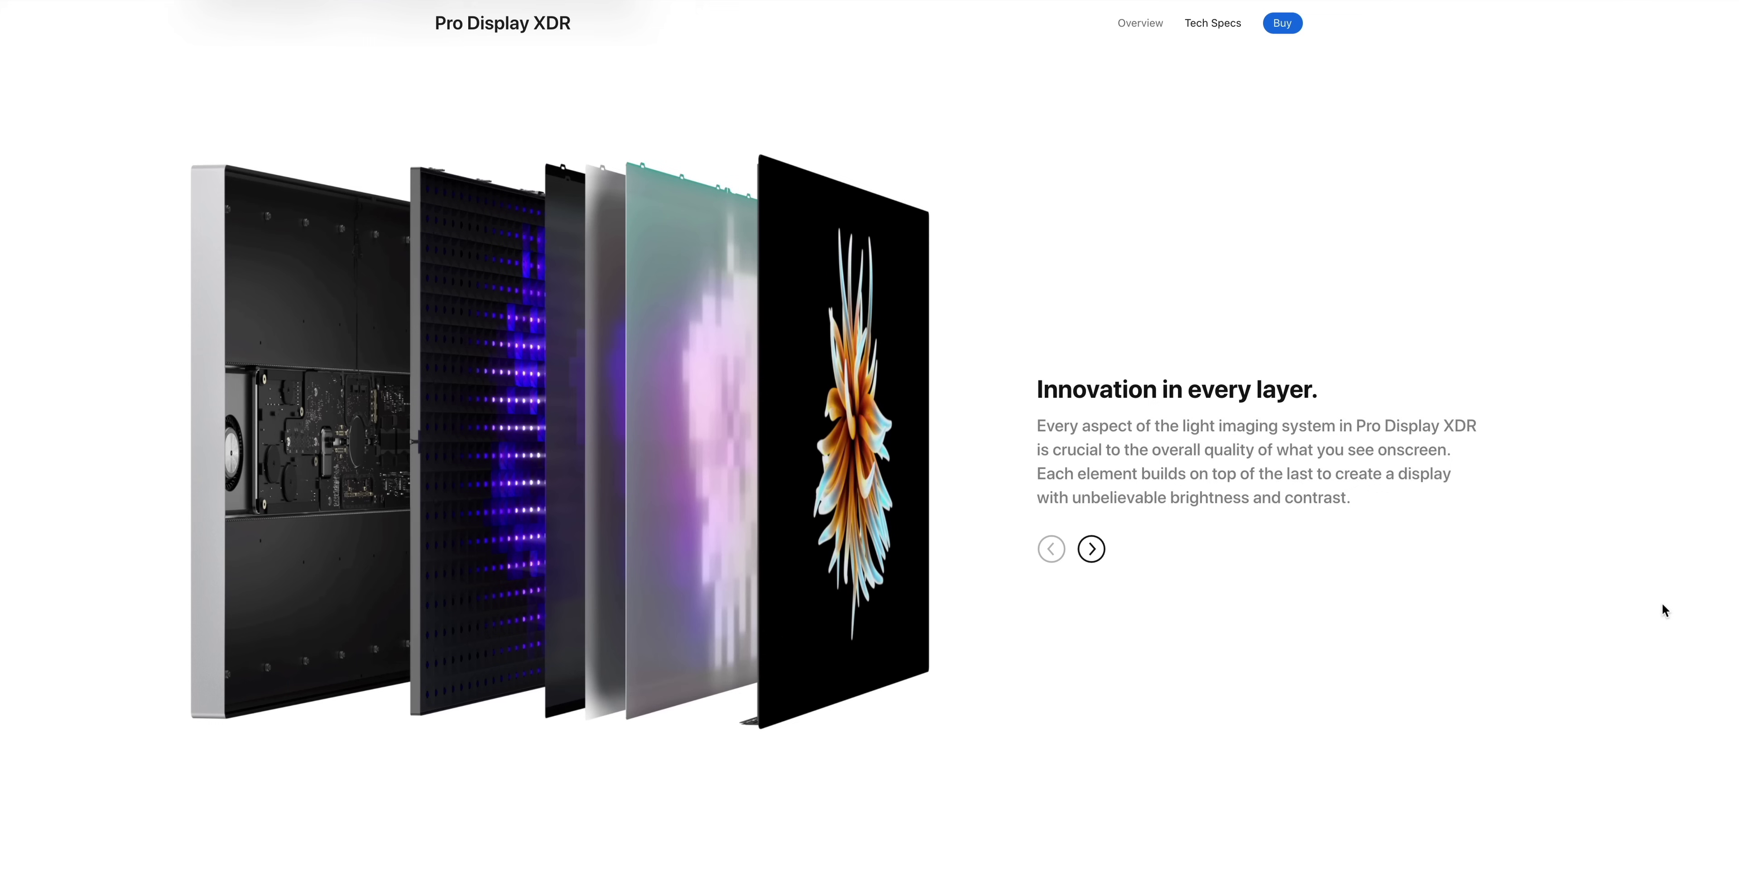
scroll(1662, 603, down, 10)
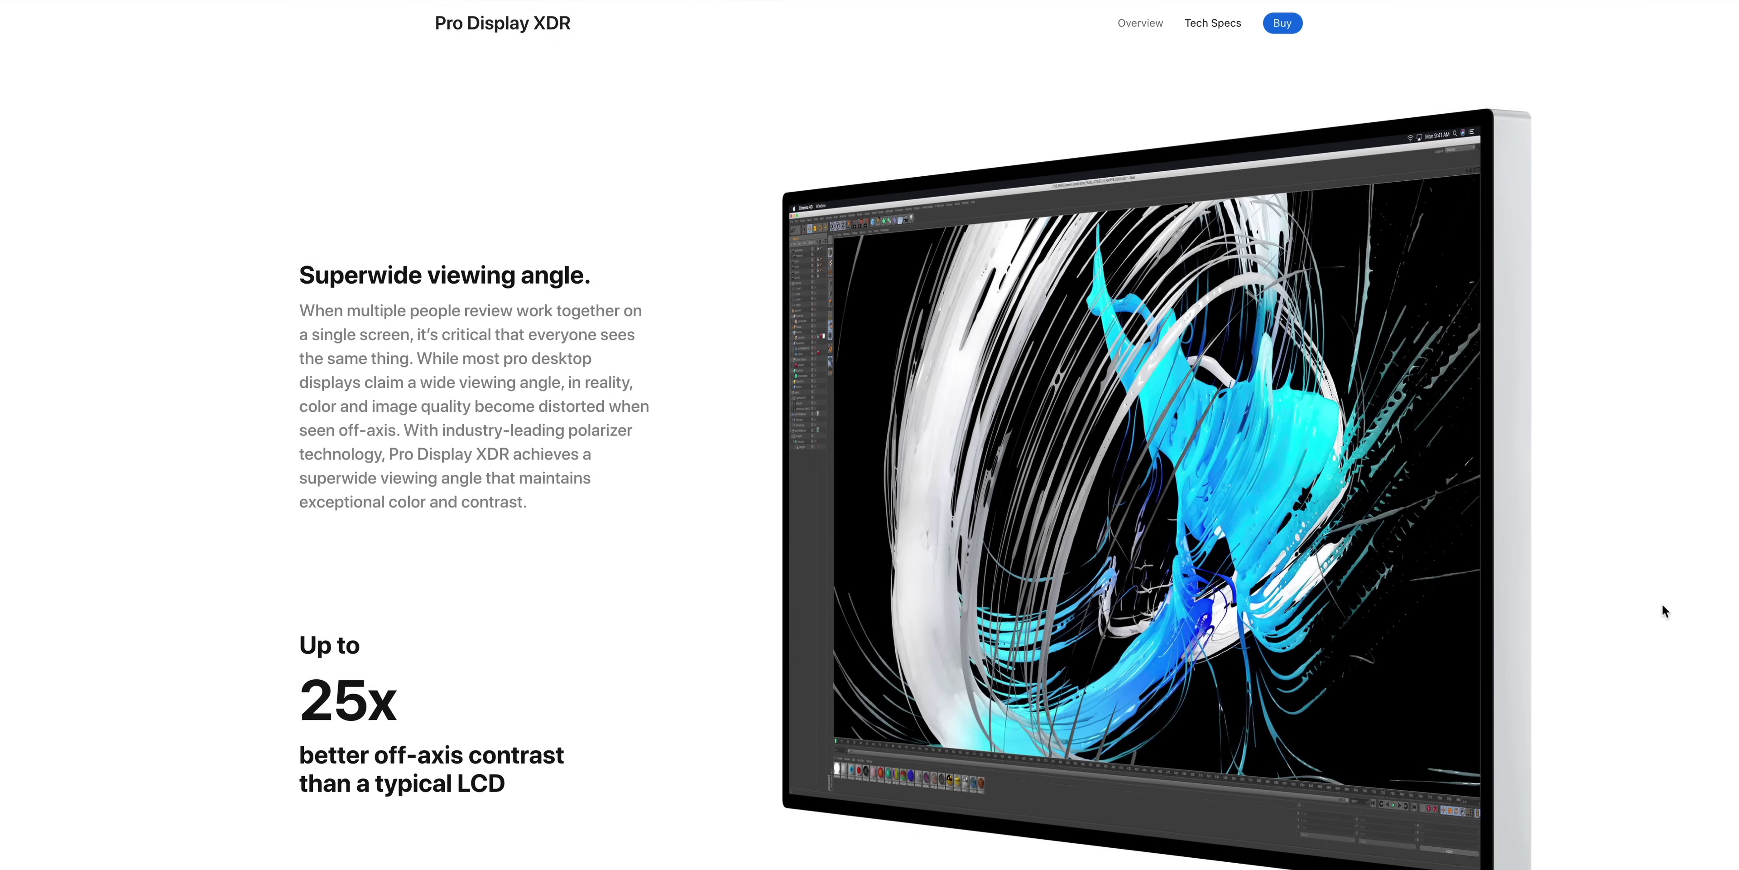
scroll(1662, 605, down, 15)
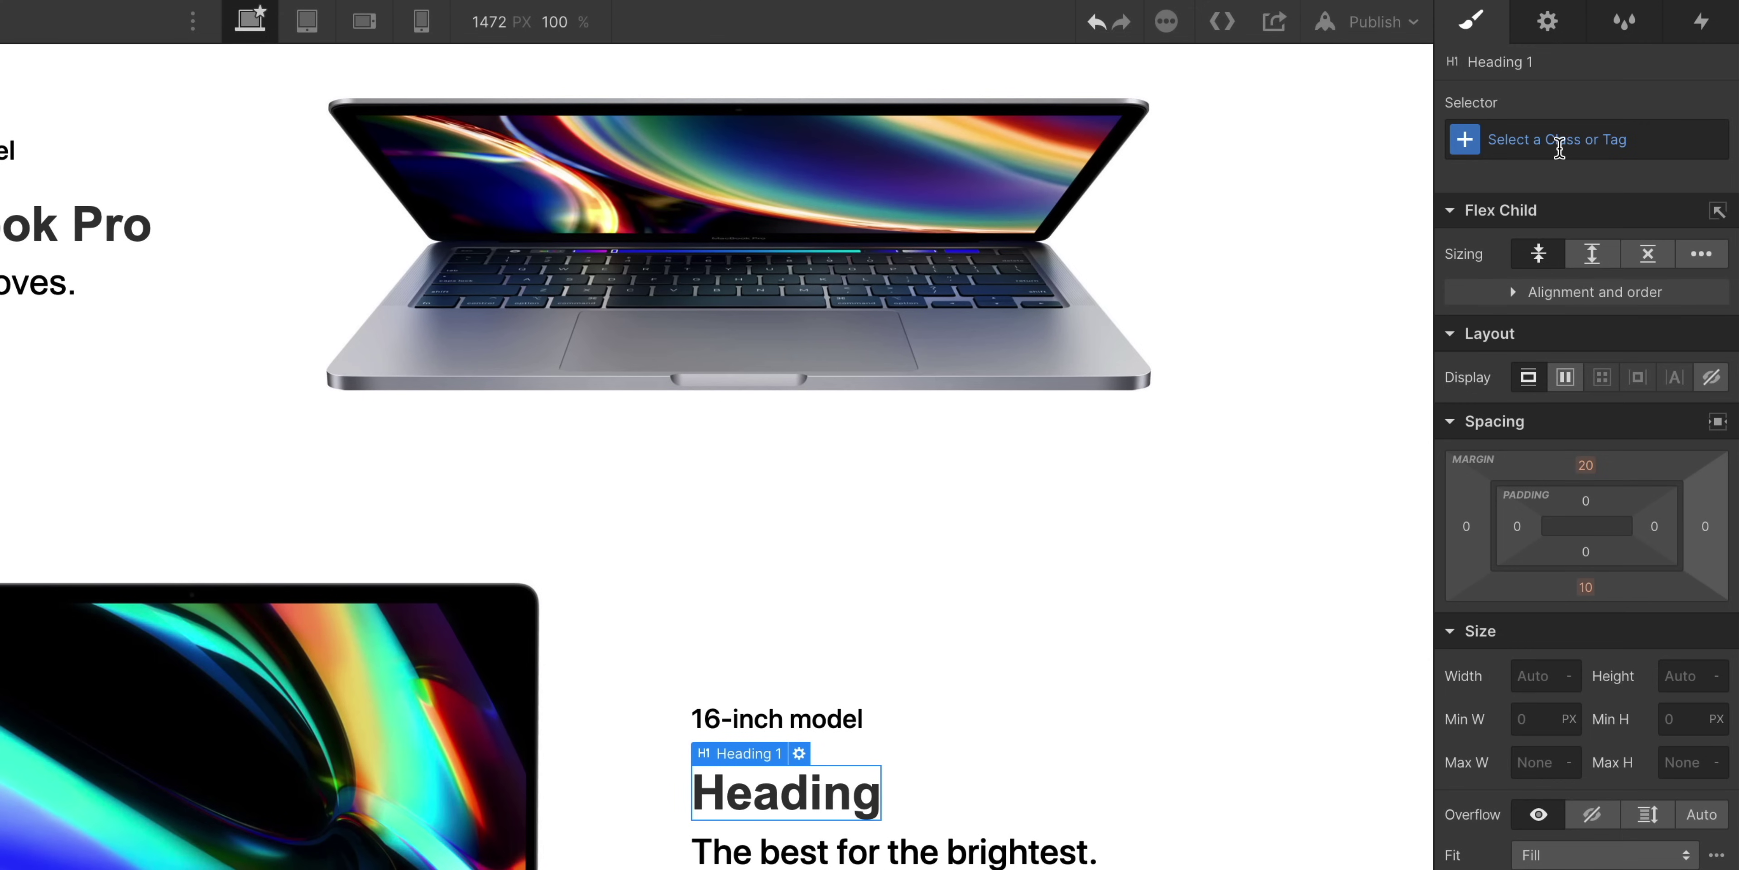
- Create a class named "Big heading" on the new heading in the 16-inch section
click(1559, 141)
text(Big heading)
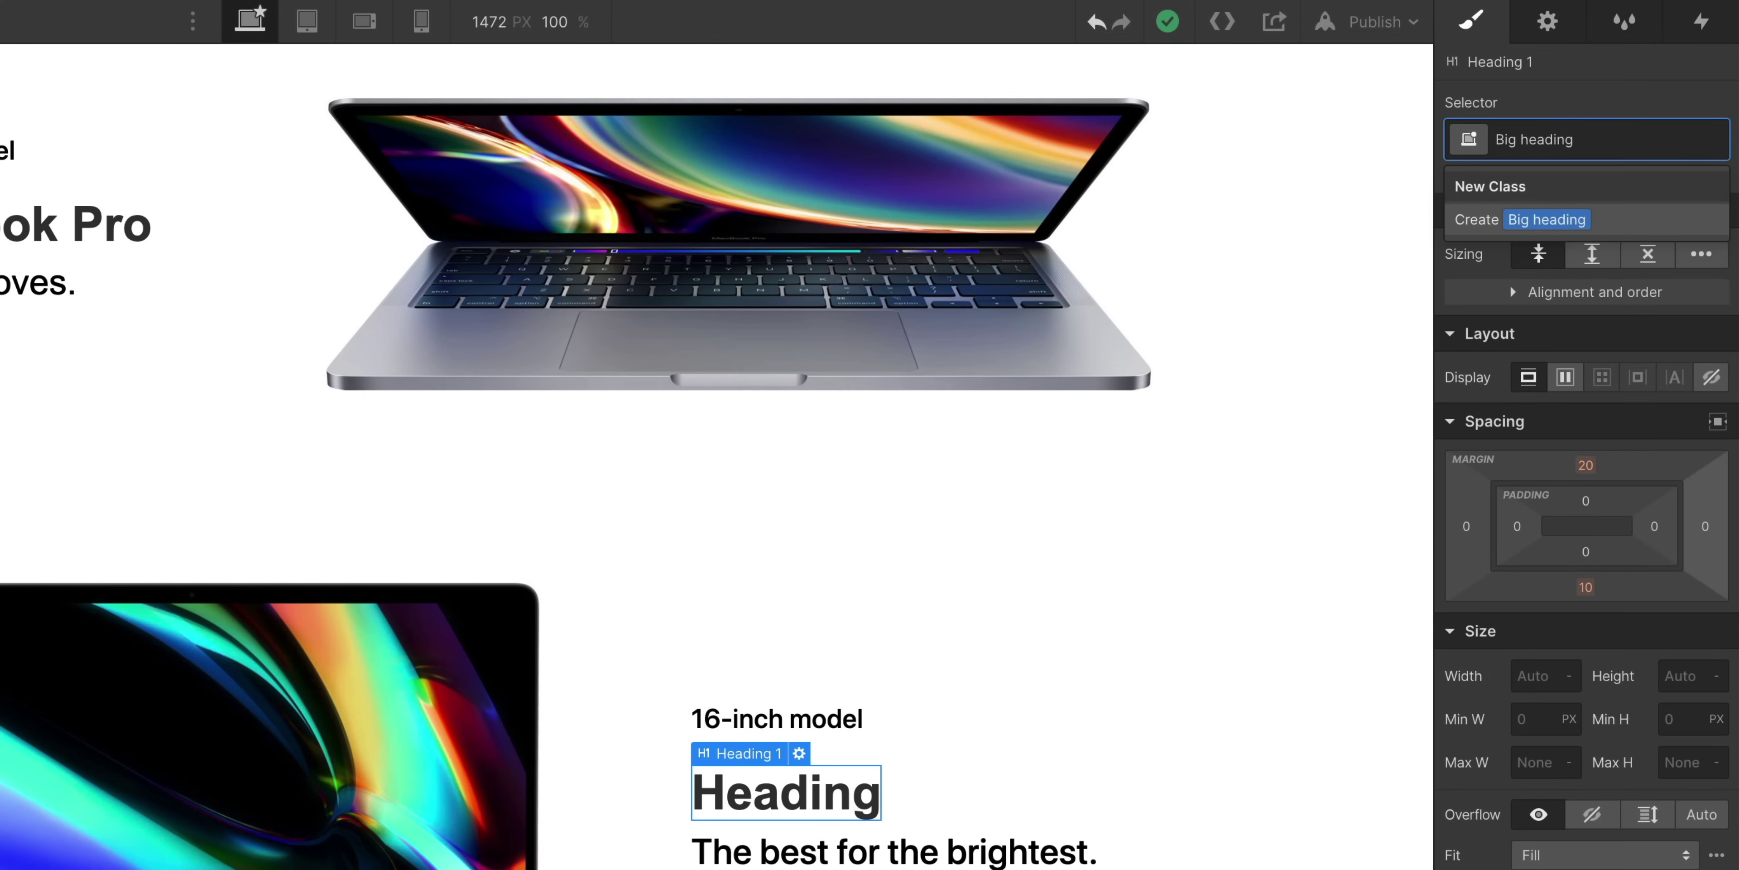
key(Return)
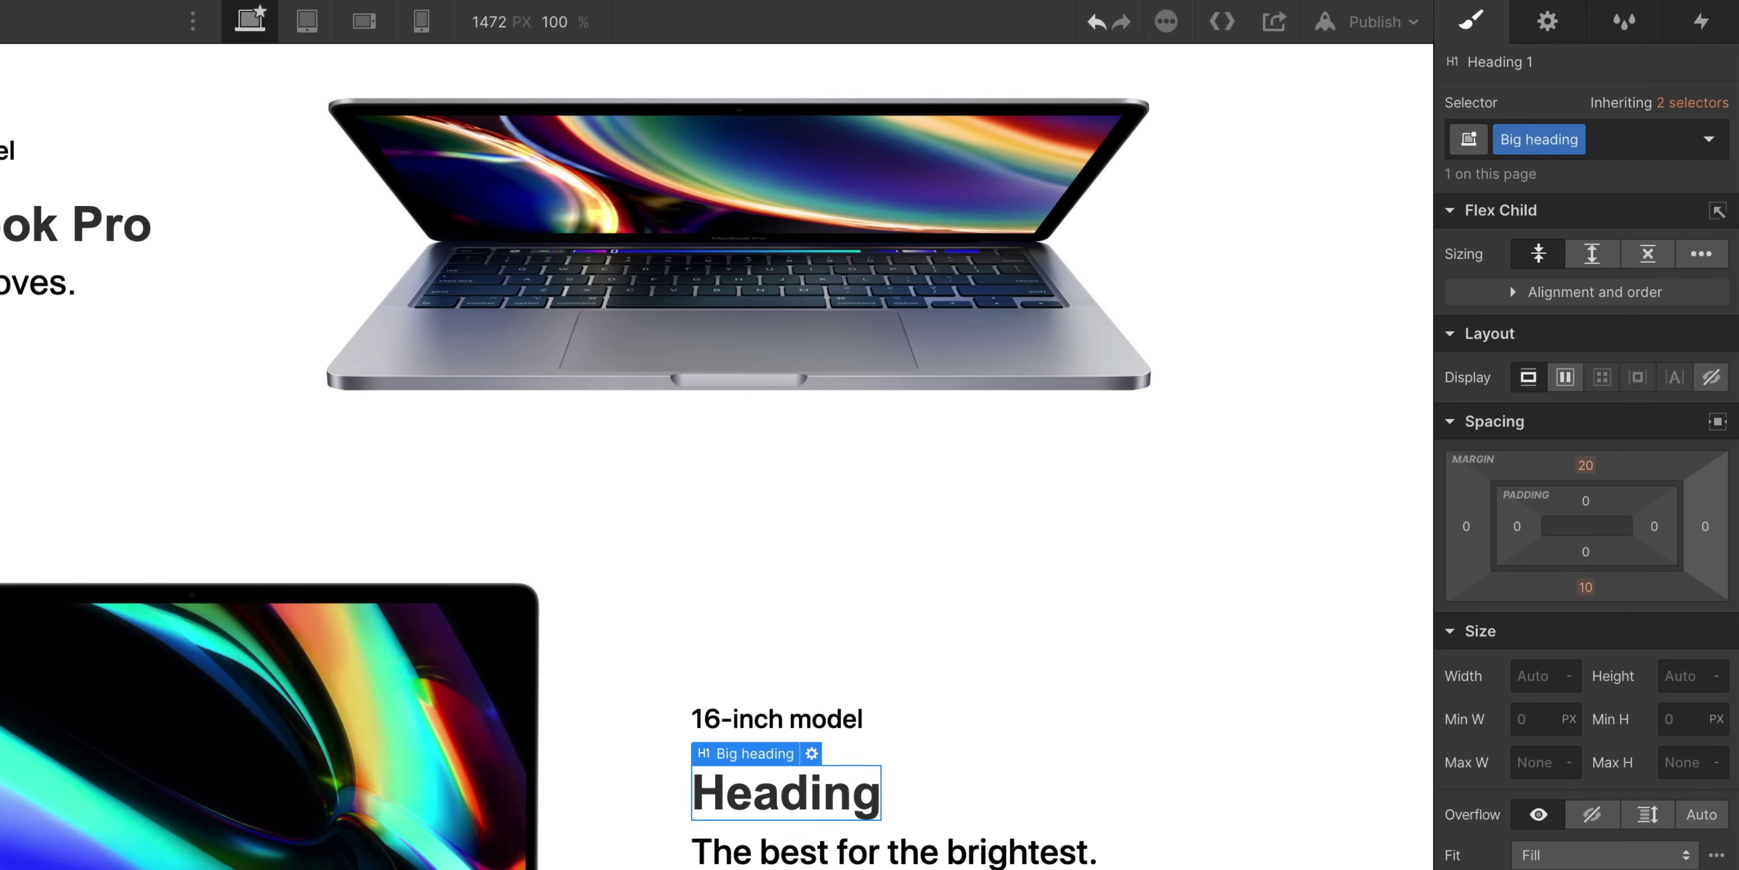
- Set the Big heading class's font to system-ui and its weight to 500 - Medium
scroll(1650, 461, down, 5)
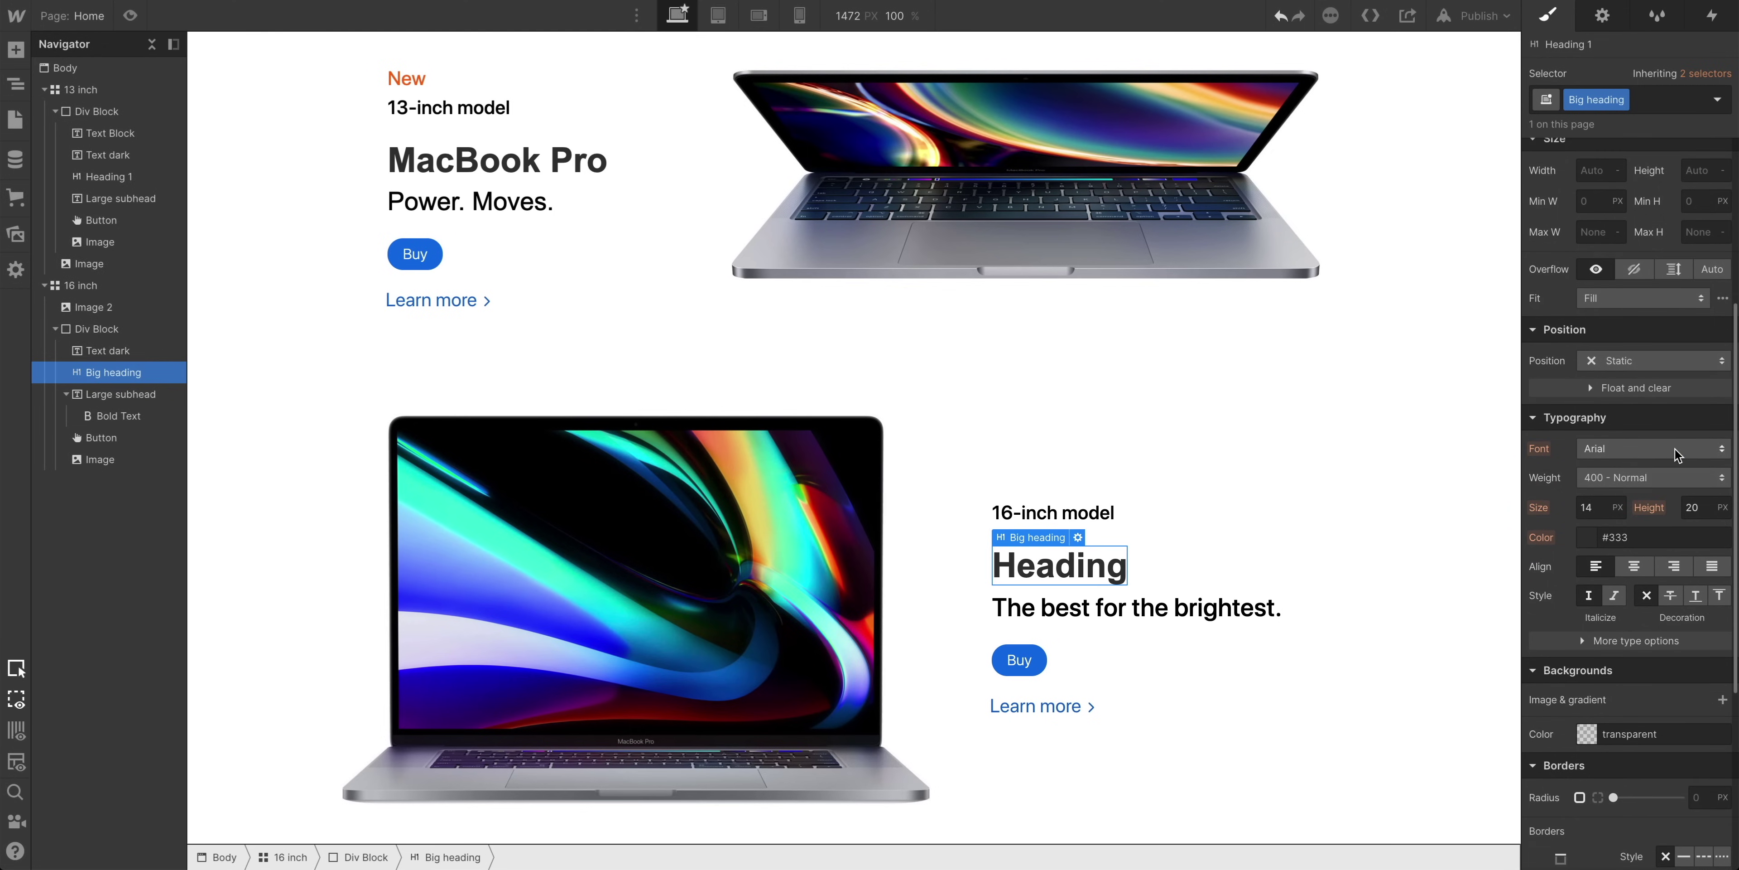
click(1674, 448)
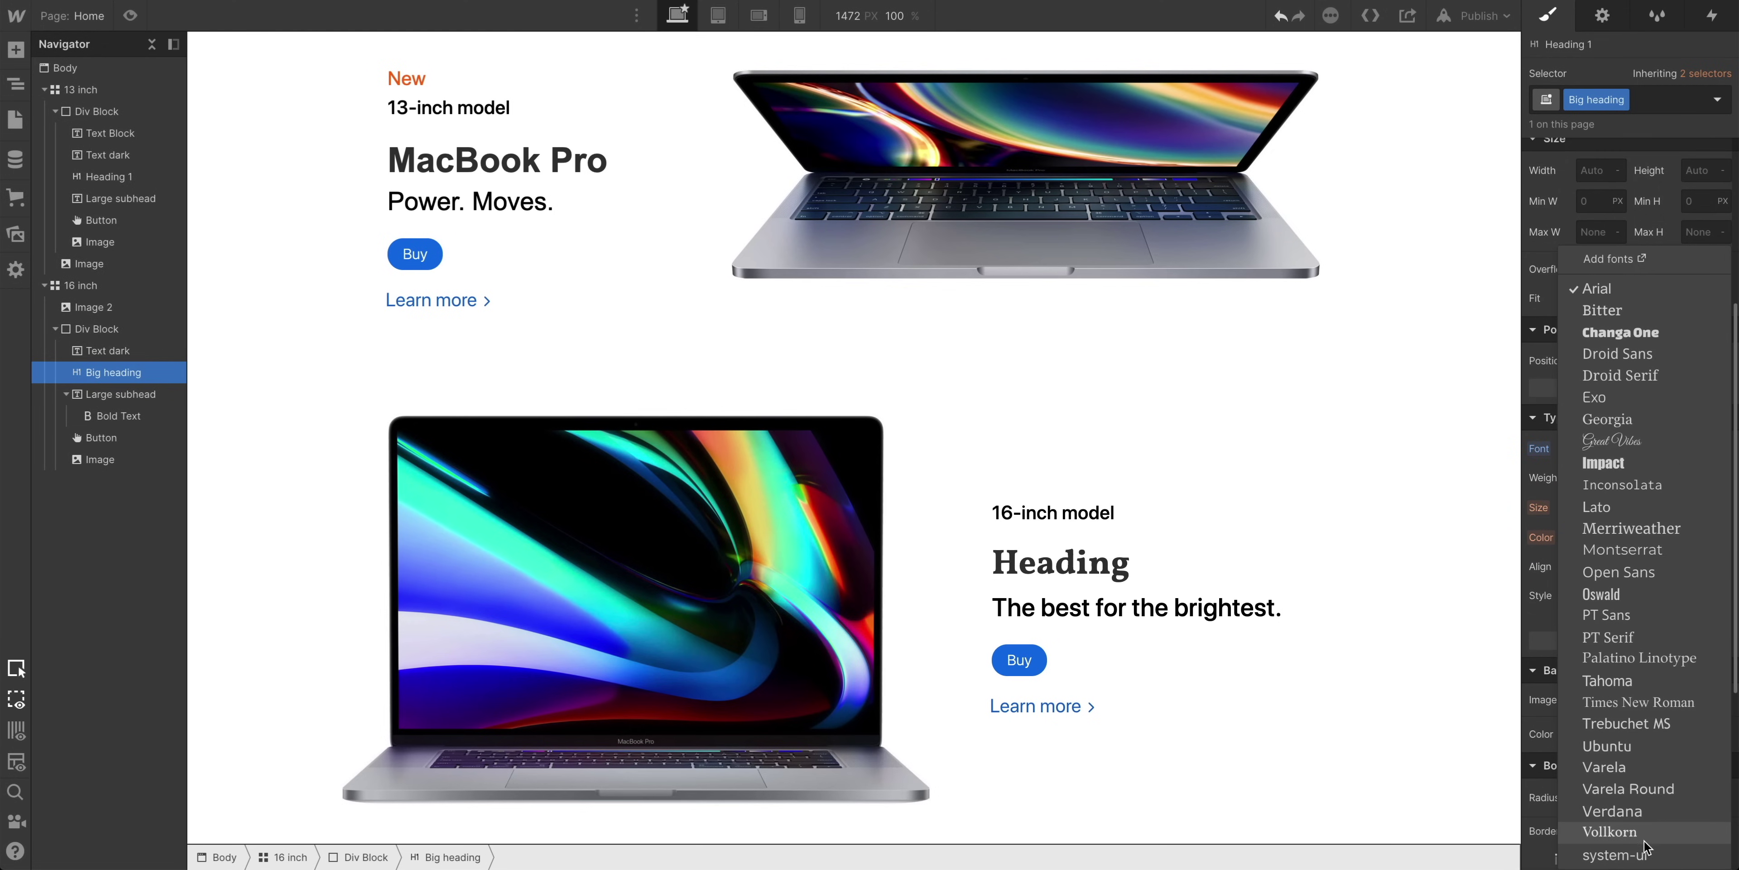
click(1647, 855)
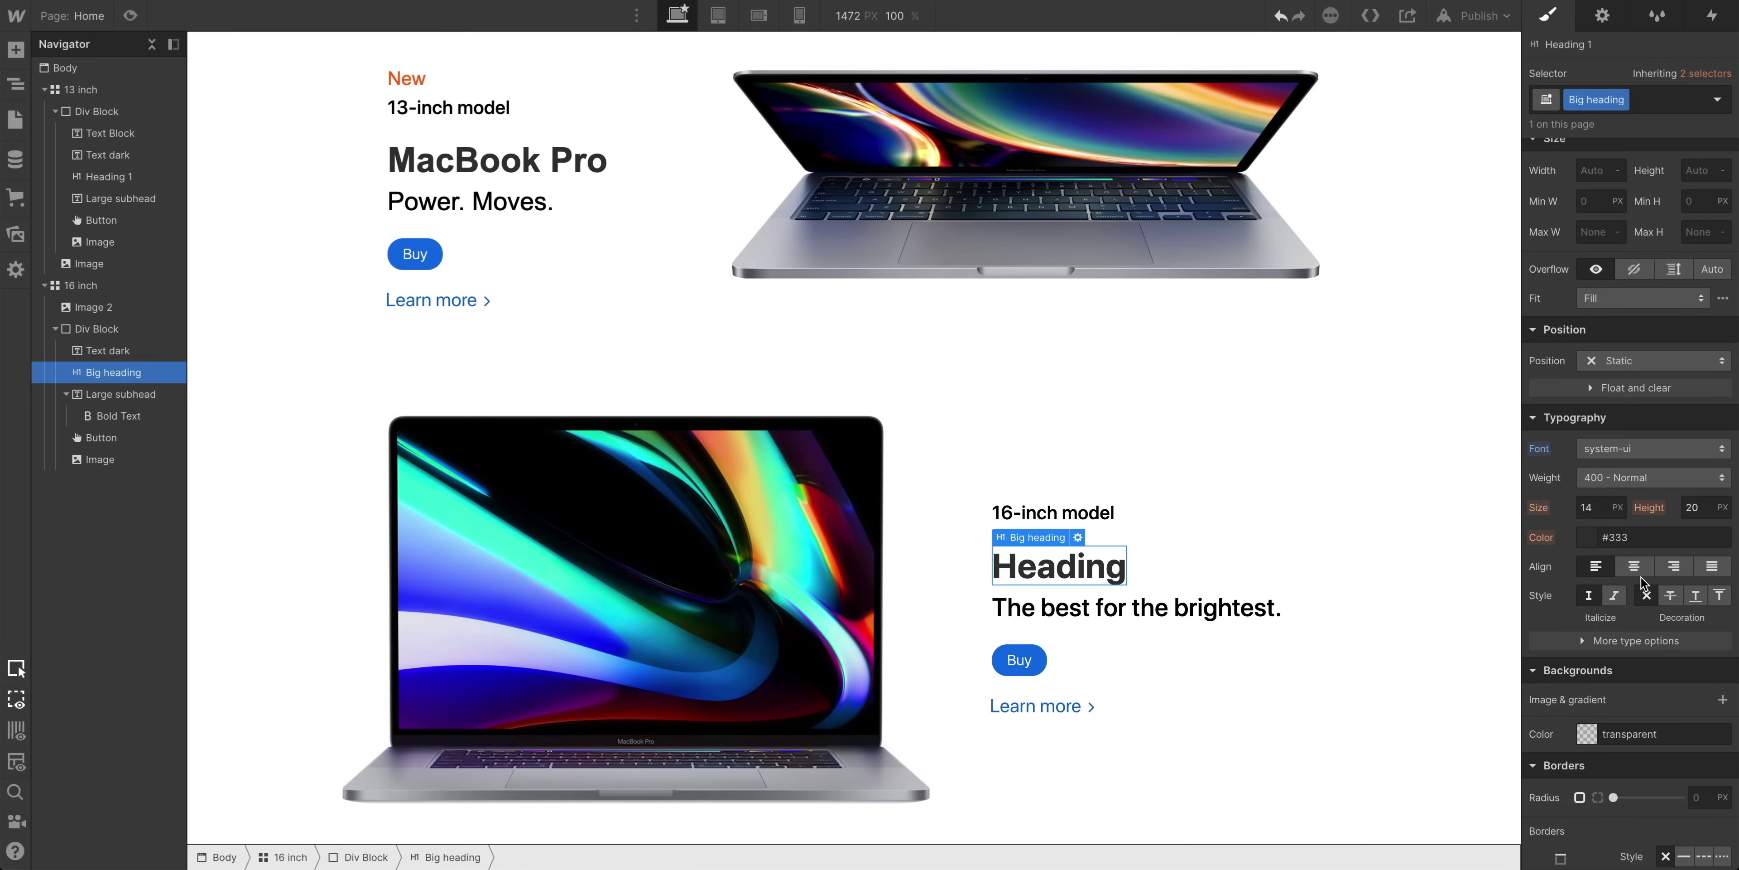
click(1662, 482)
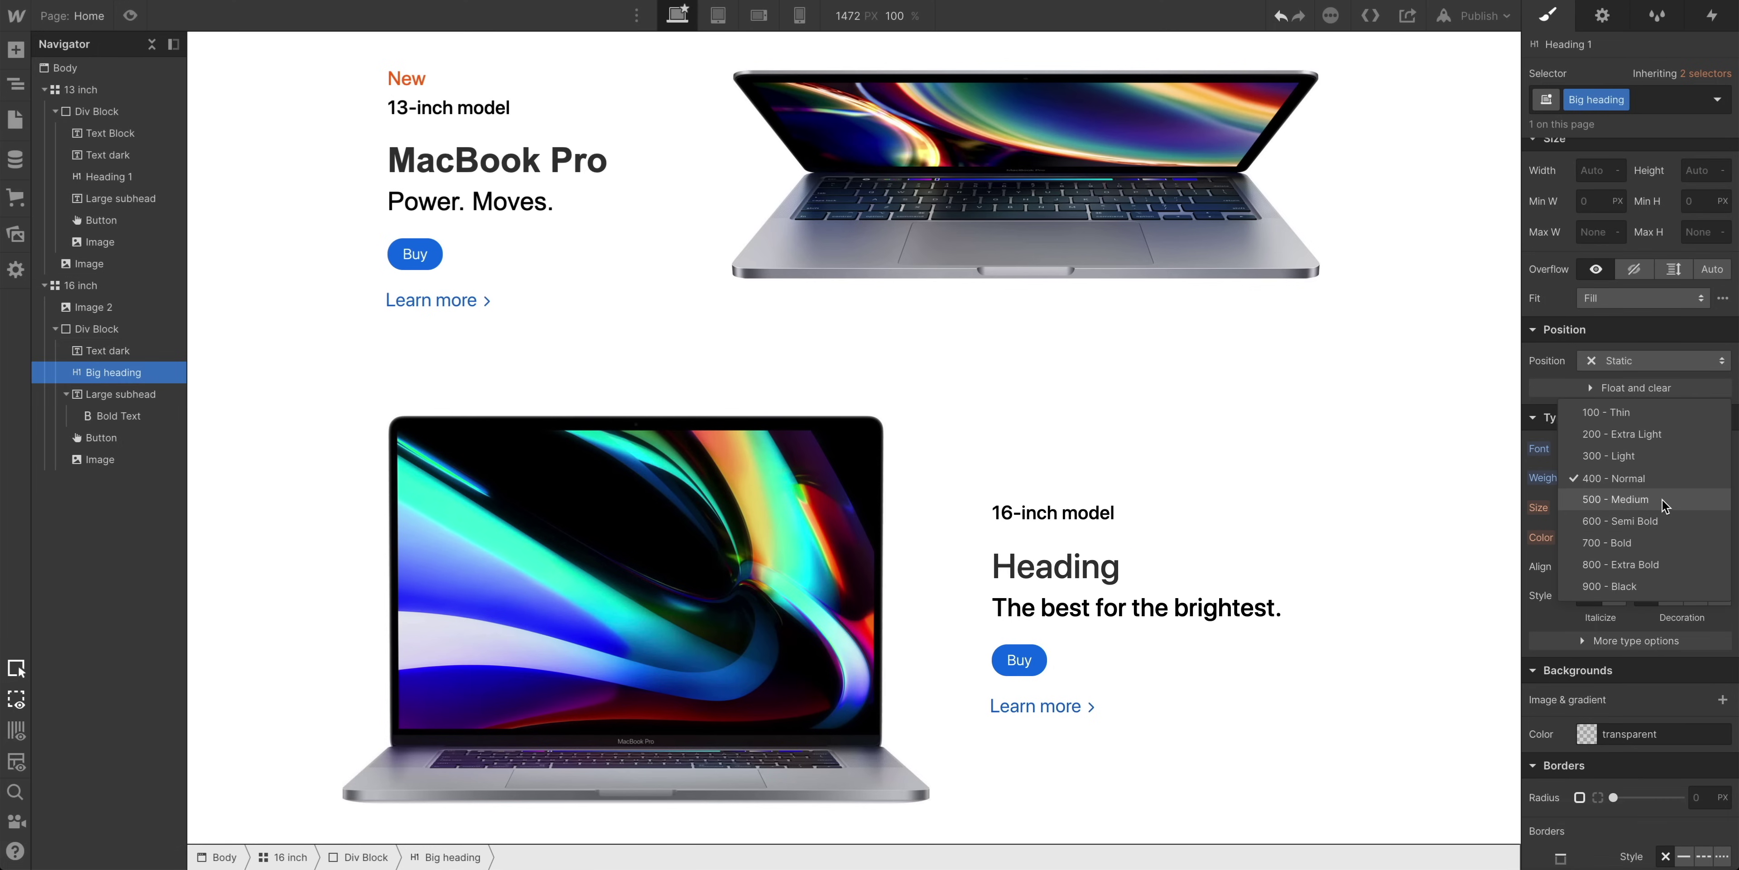
click(1662, 500)
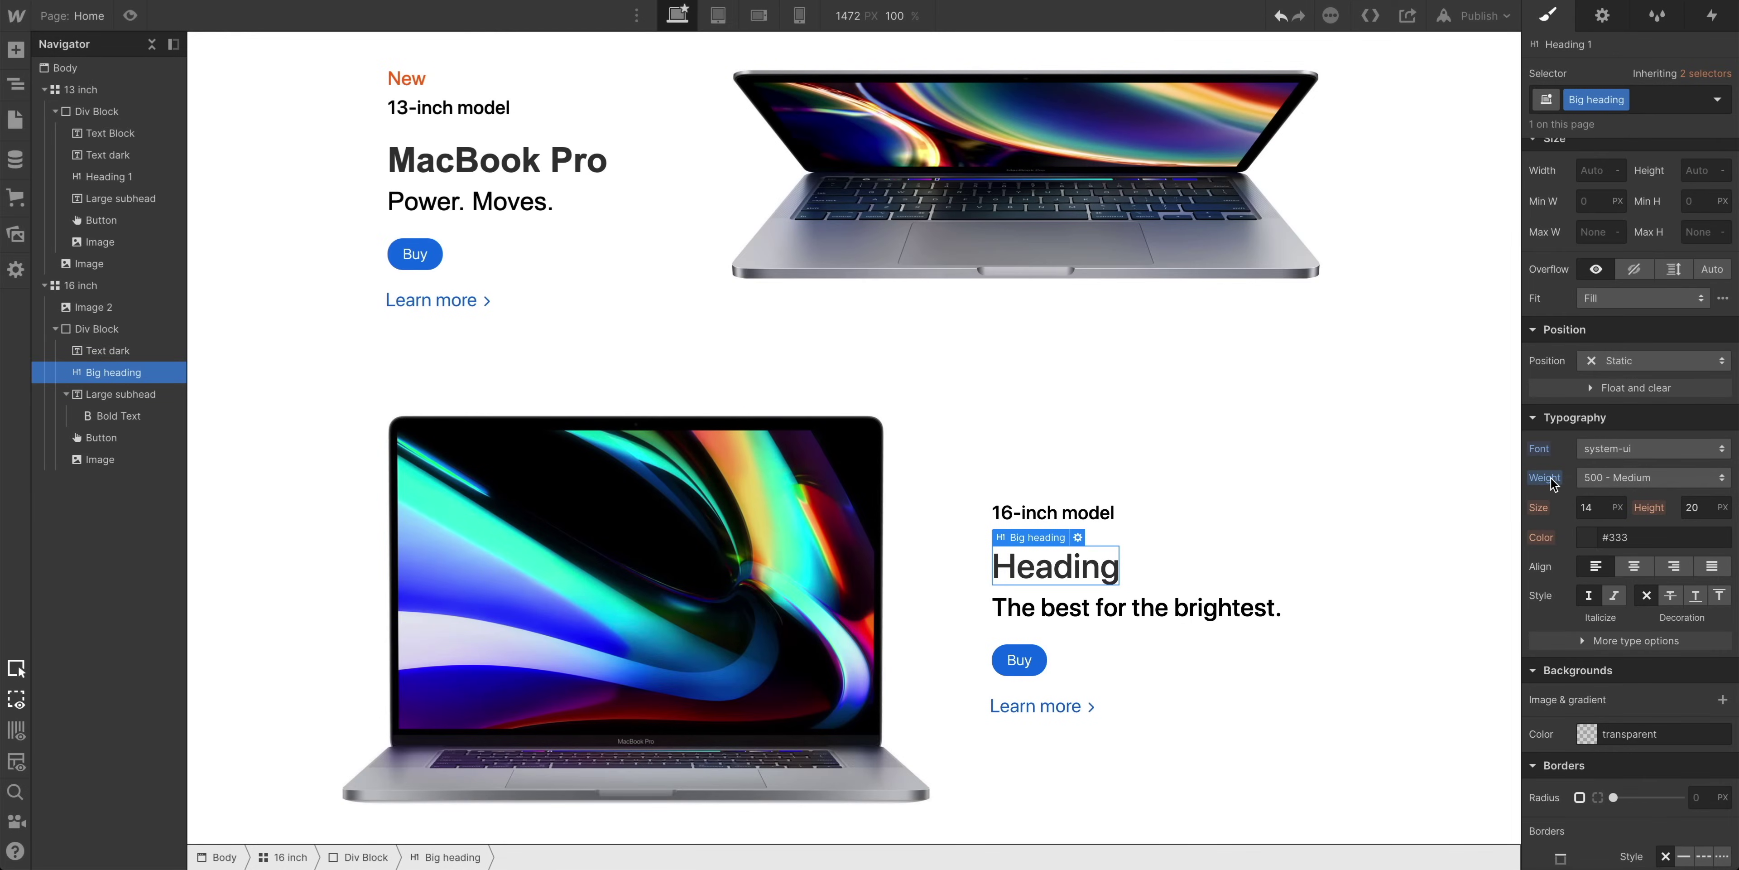
click(1549, 477)
- Apply the existing Big heading class to the MacBook Pro heading in the 13-inch section
click(579, 176)
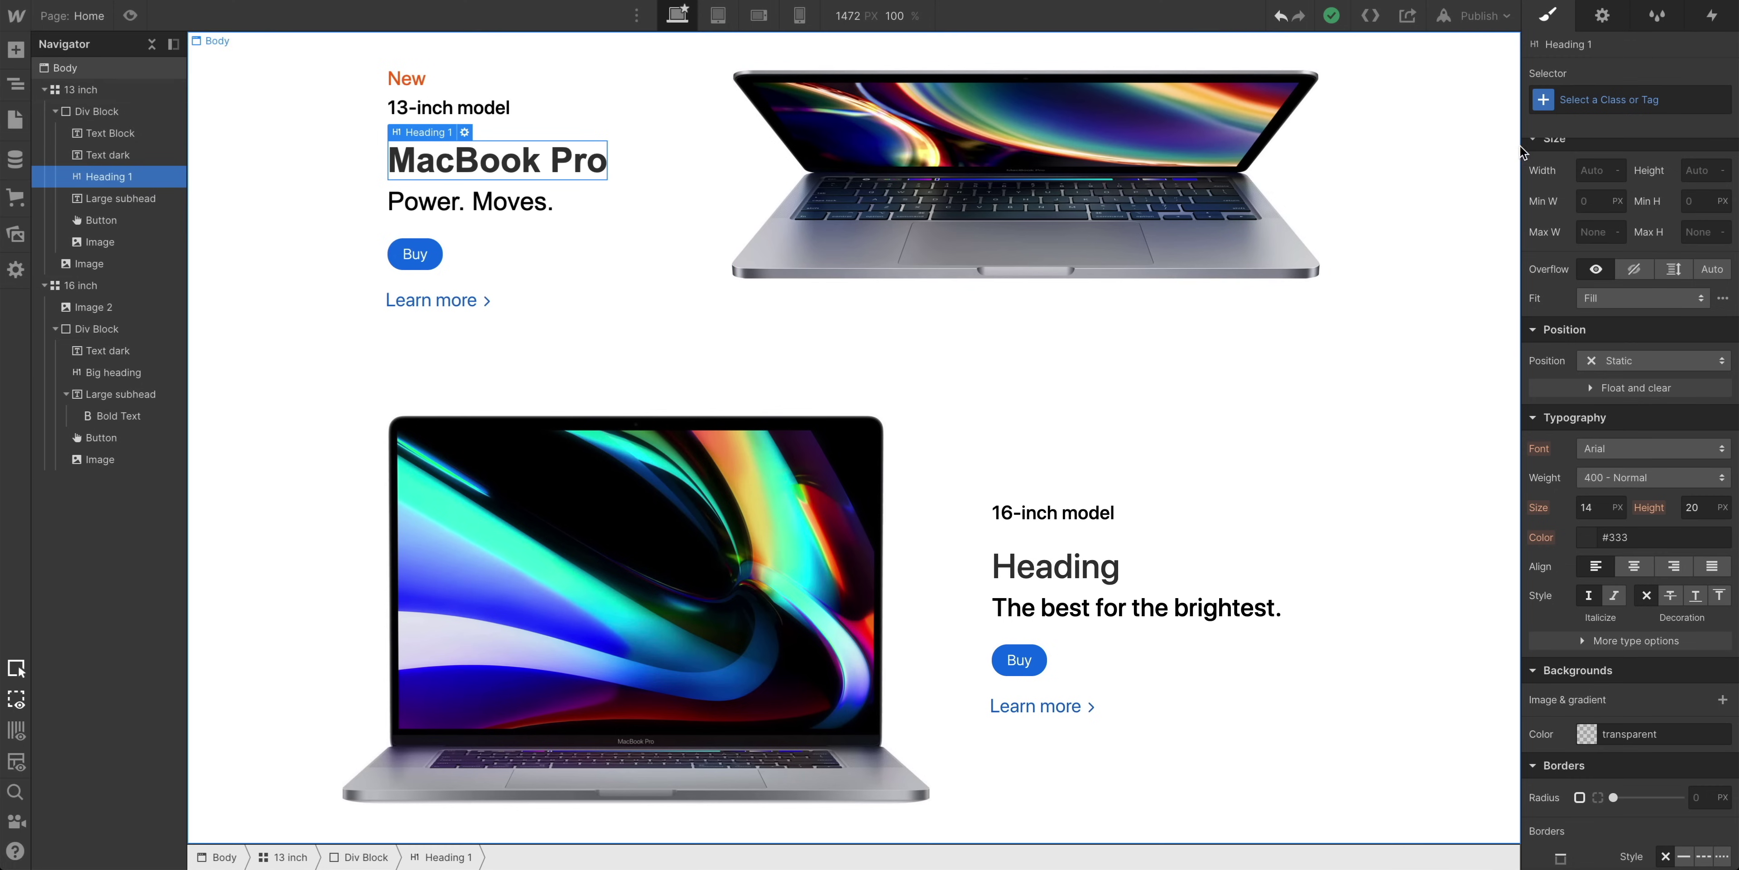
click(1586, 100)
text(Big)
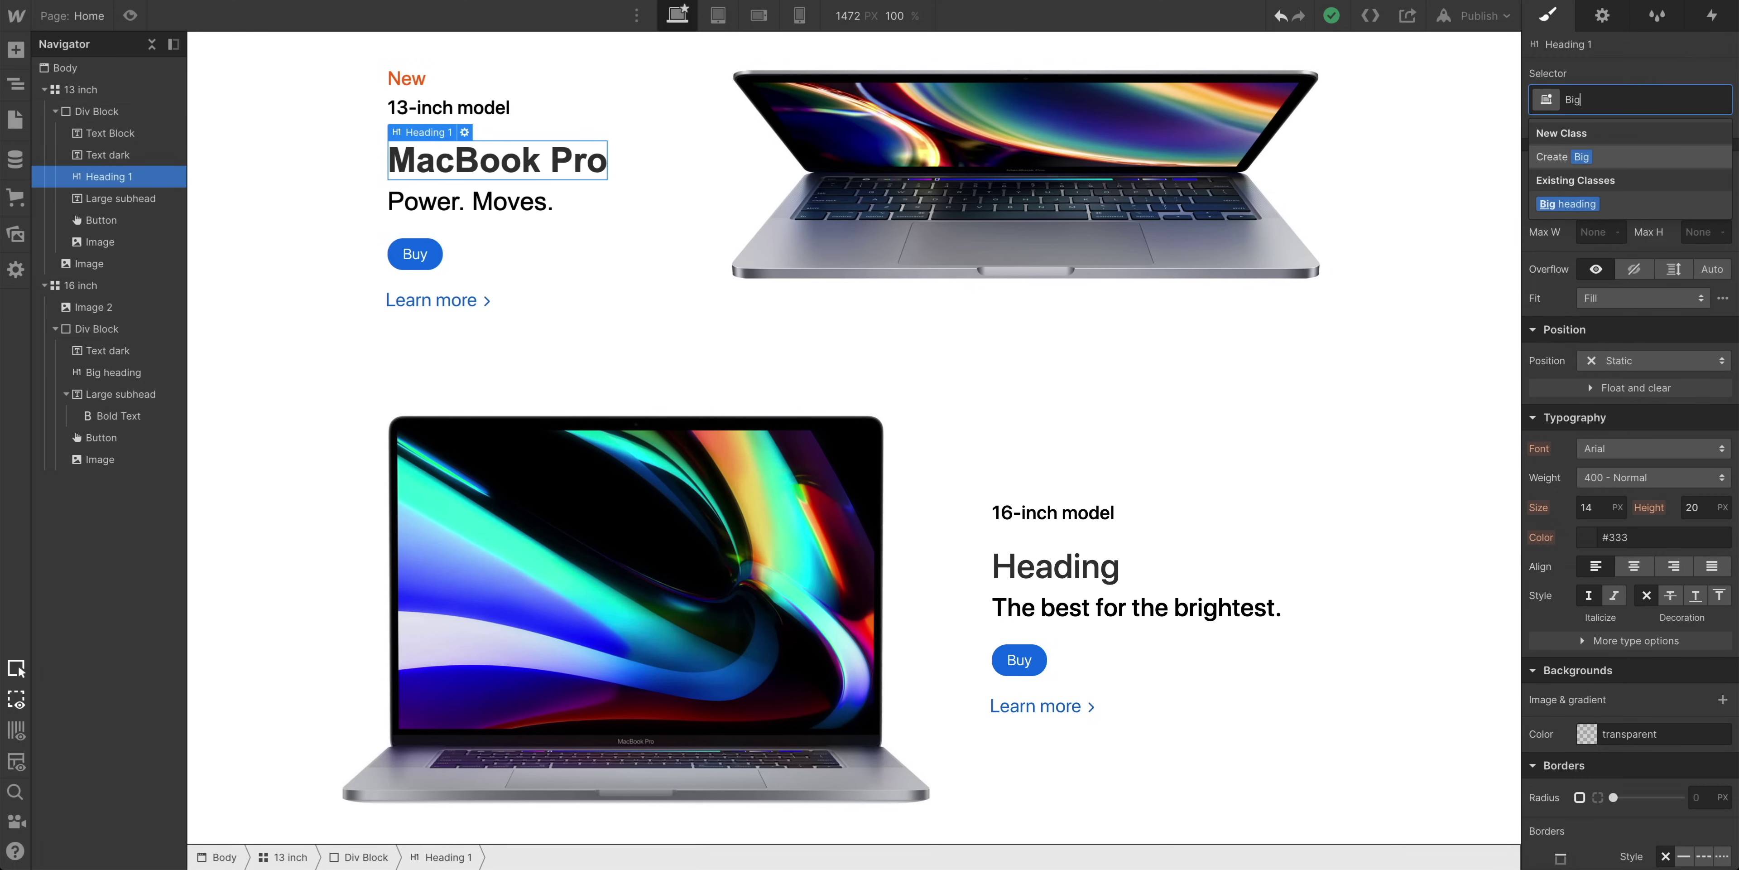
click(1625, 202)
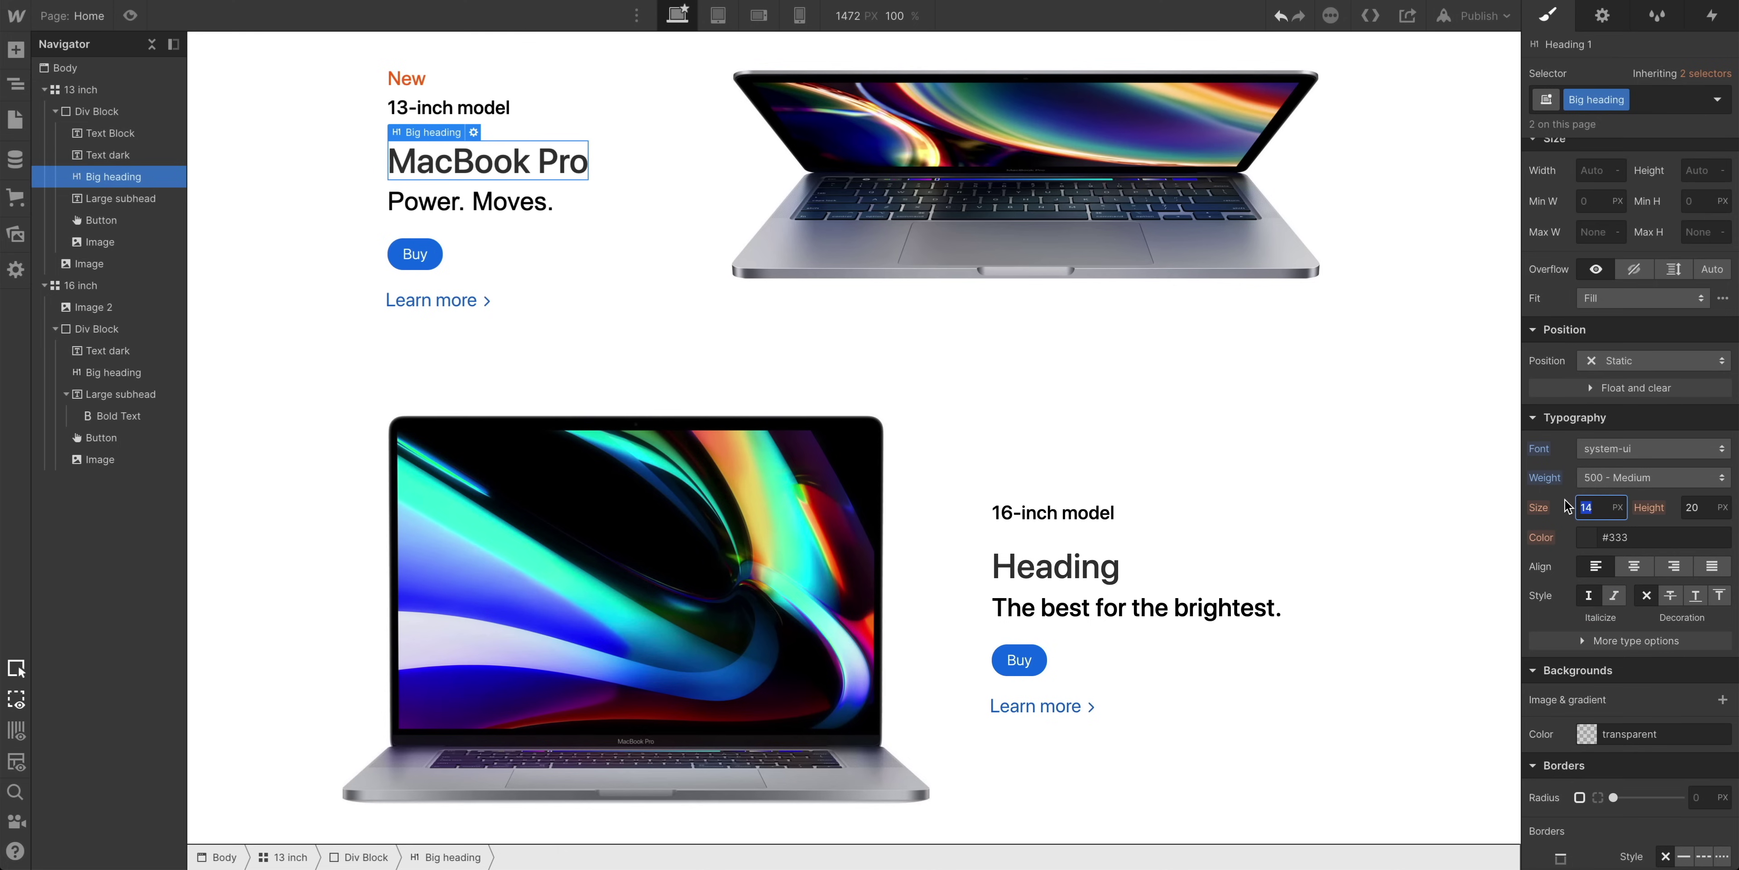
- Set the Big heading class's font size to 30 px and raise it in small increments
text(50)
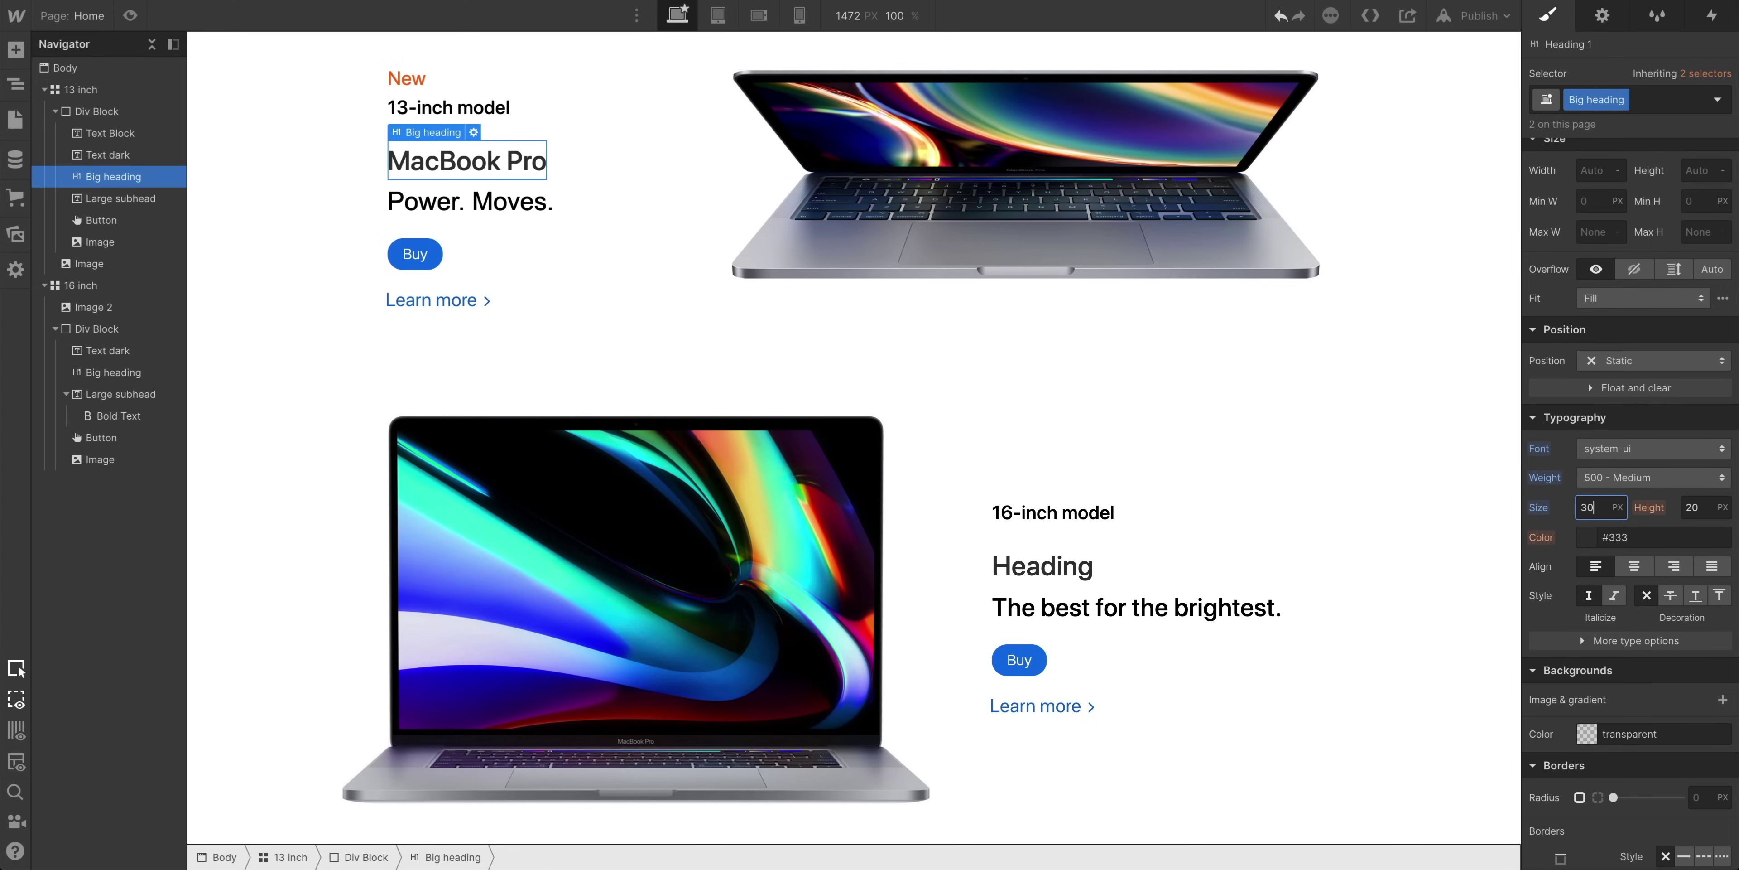
key(Up)
key(Up)
key(Up)
key(Up)
key(Up)
key(Up)
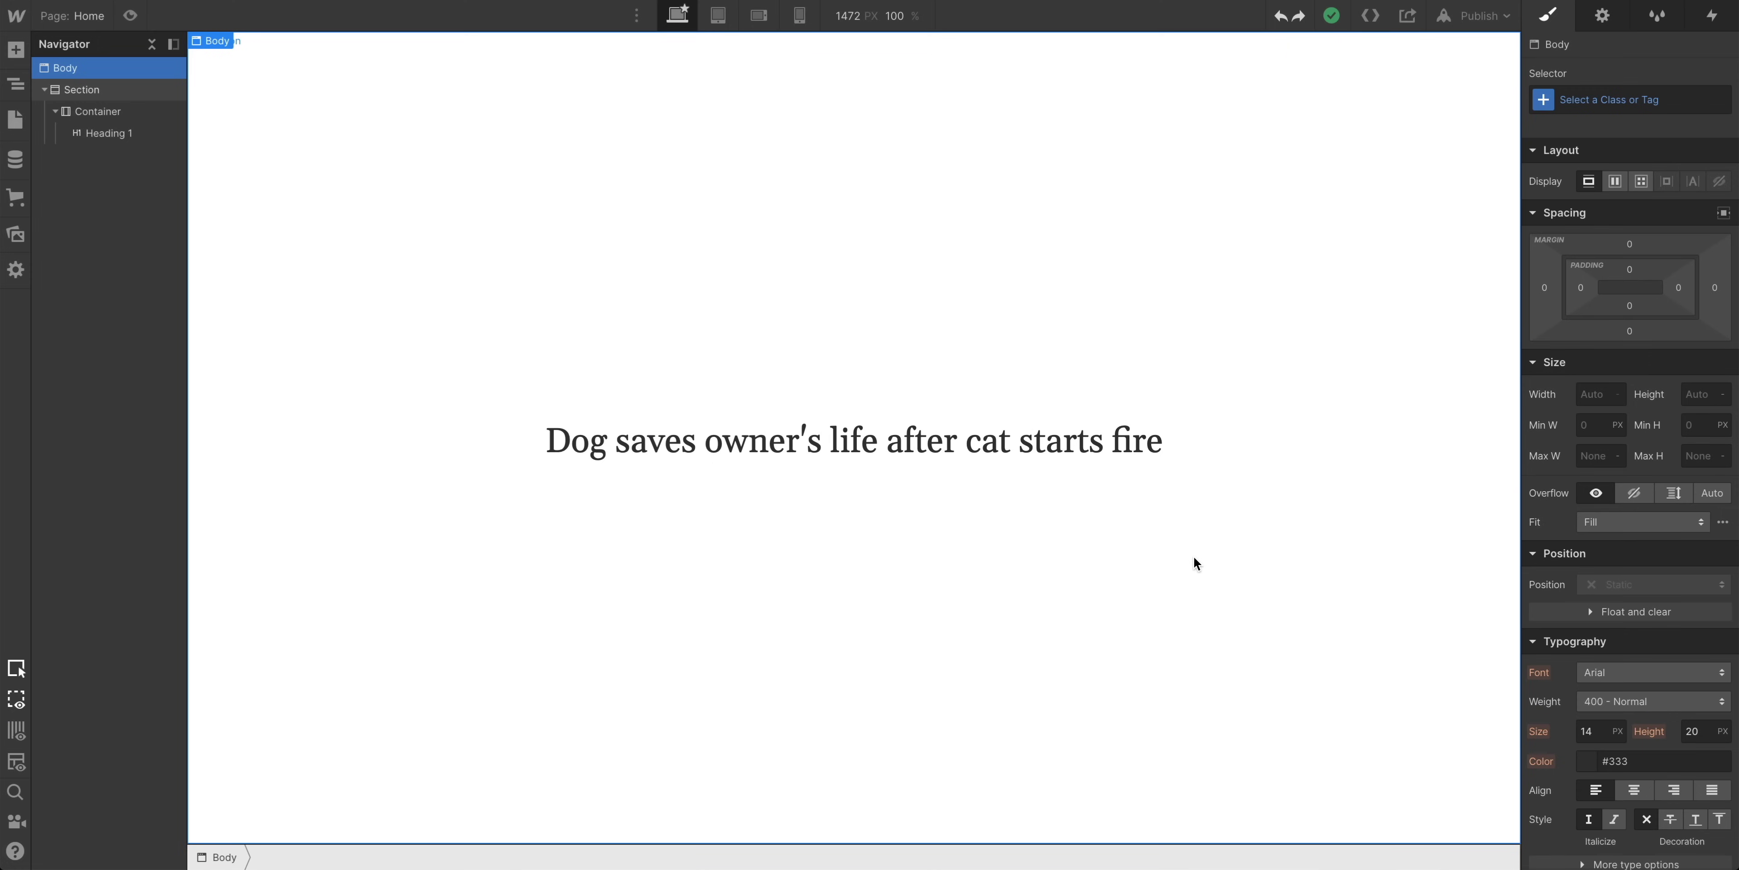
- Set the weight of the All H1 Headings tag to 600 - Semi Bold, using the "Dog saves owner's life" headline
click(1137, 451)
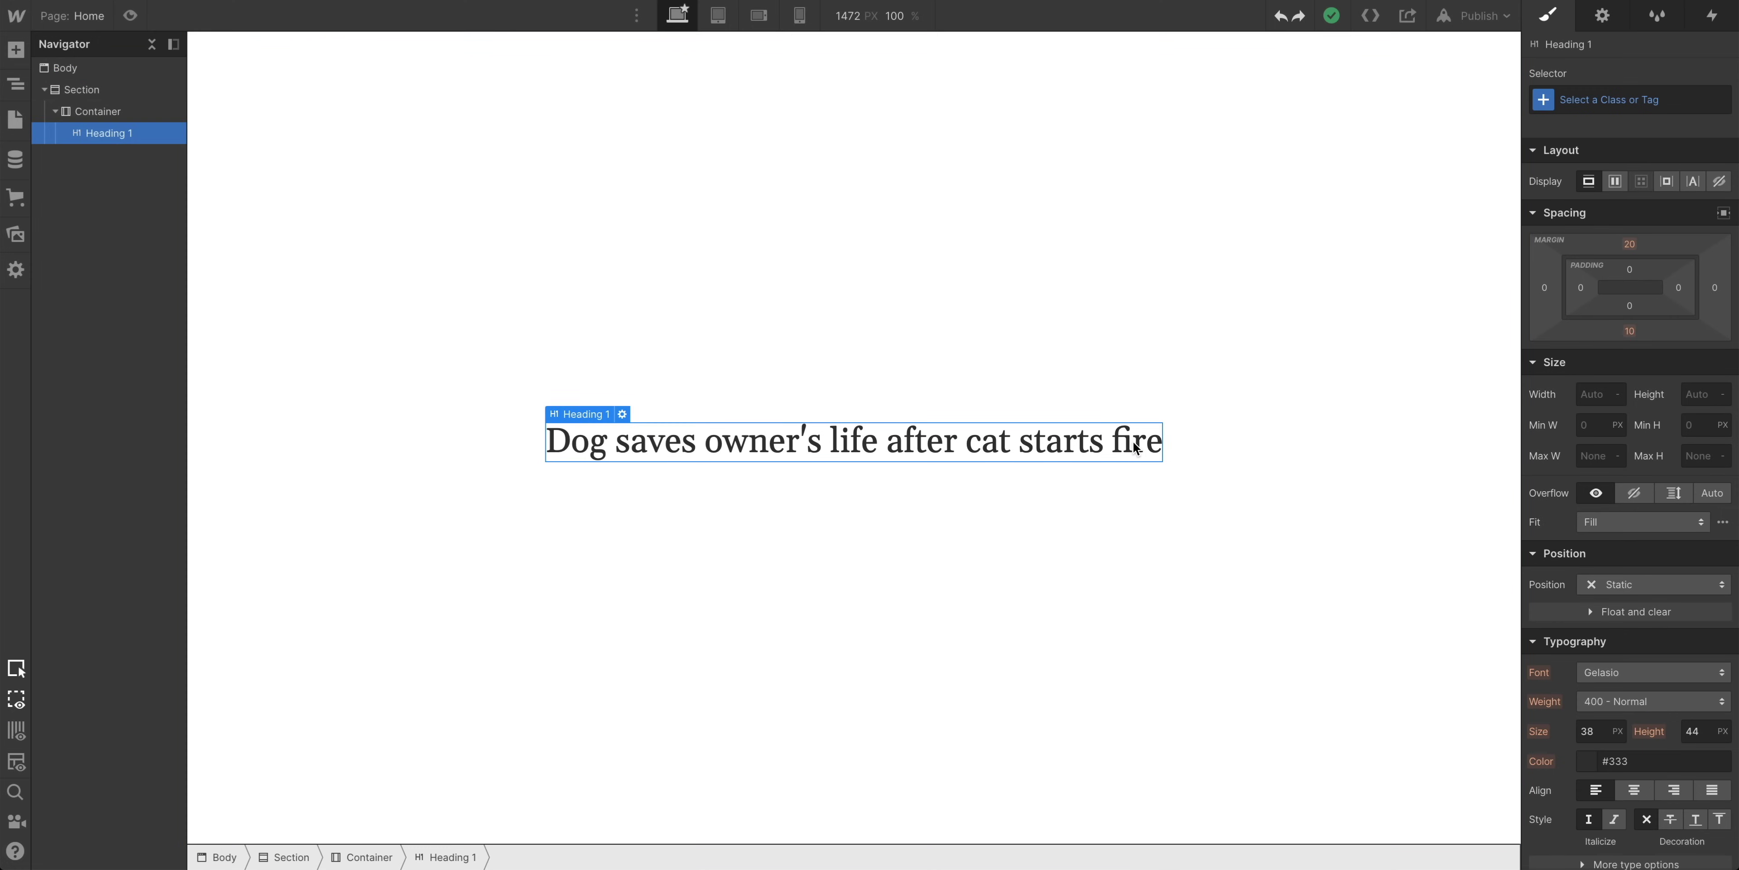
click(1620, 101)
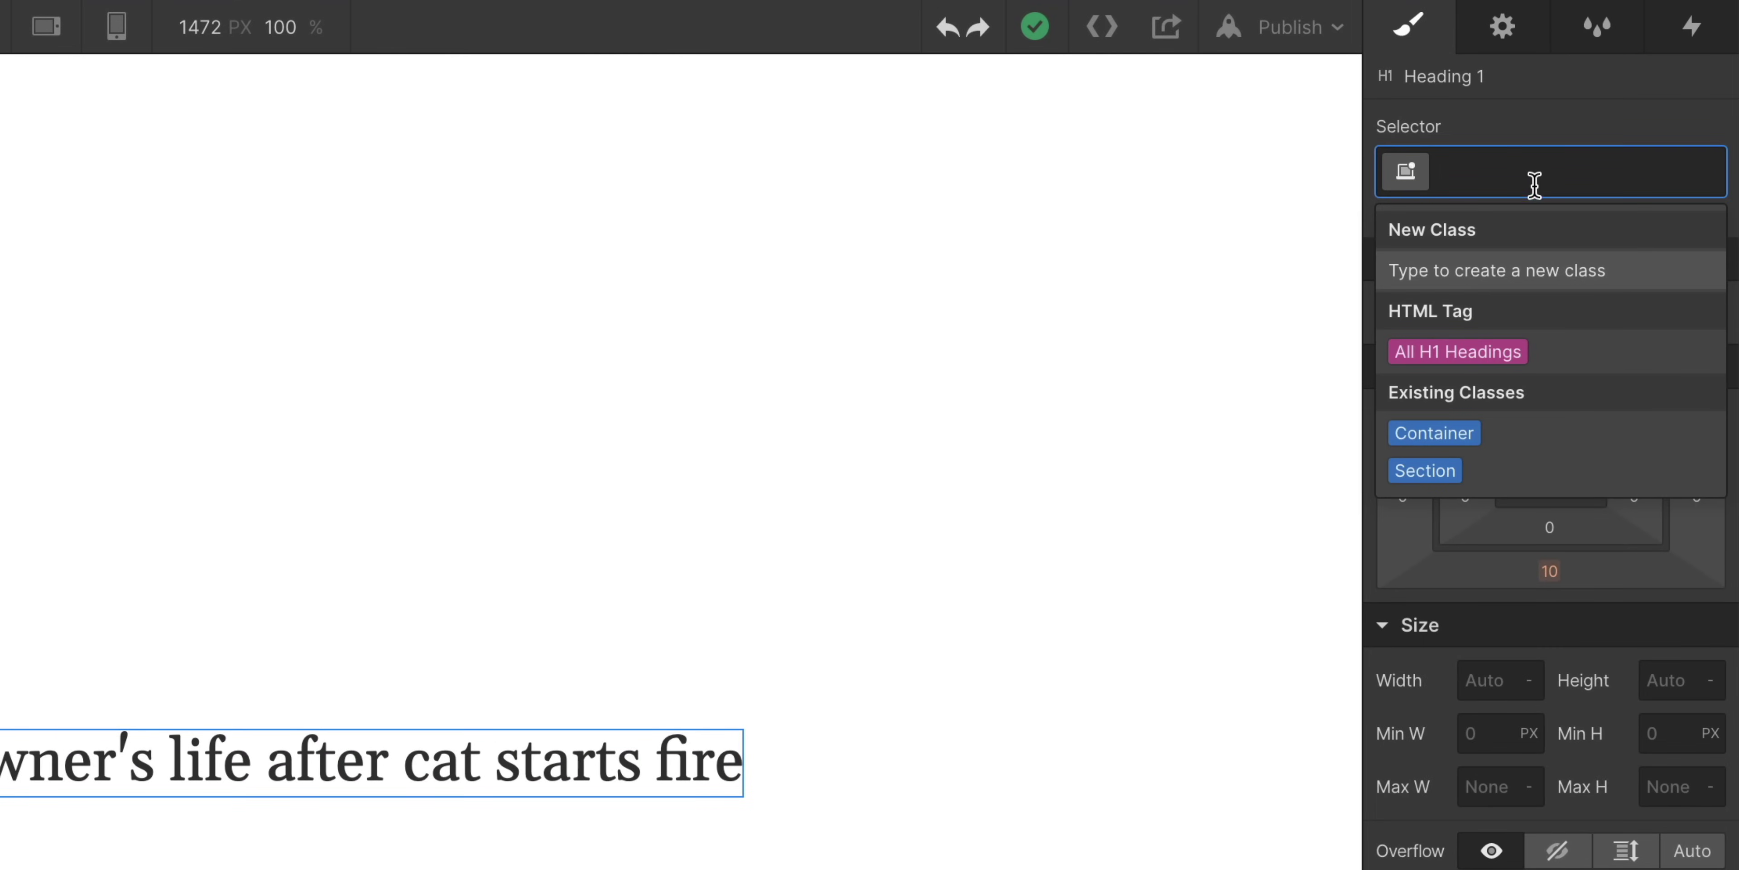
click(1565, 346)
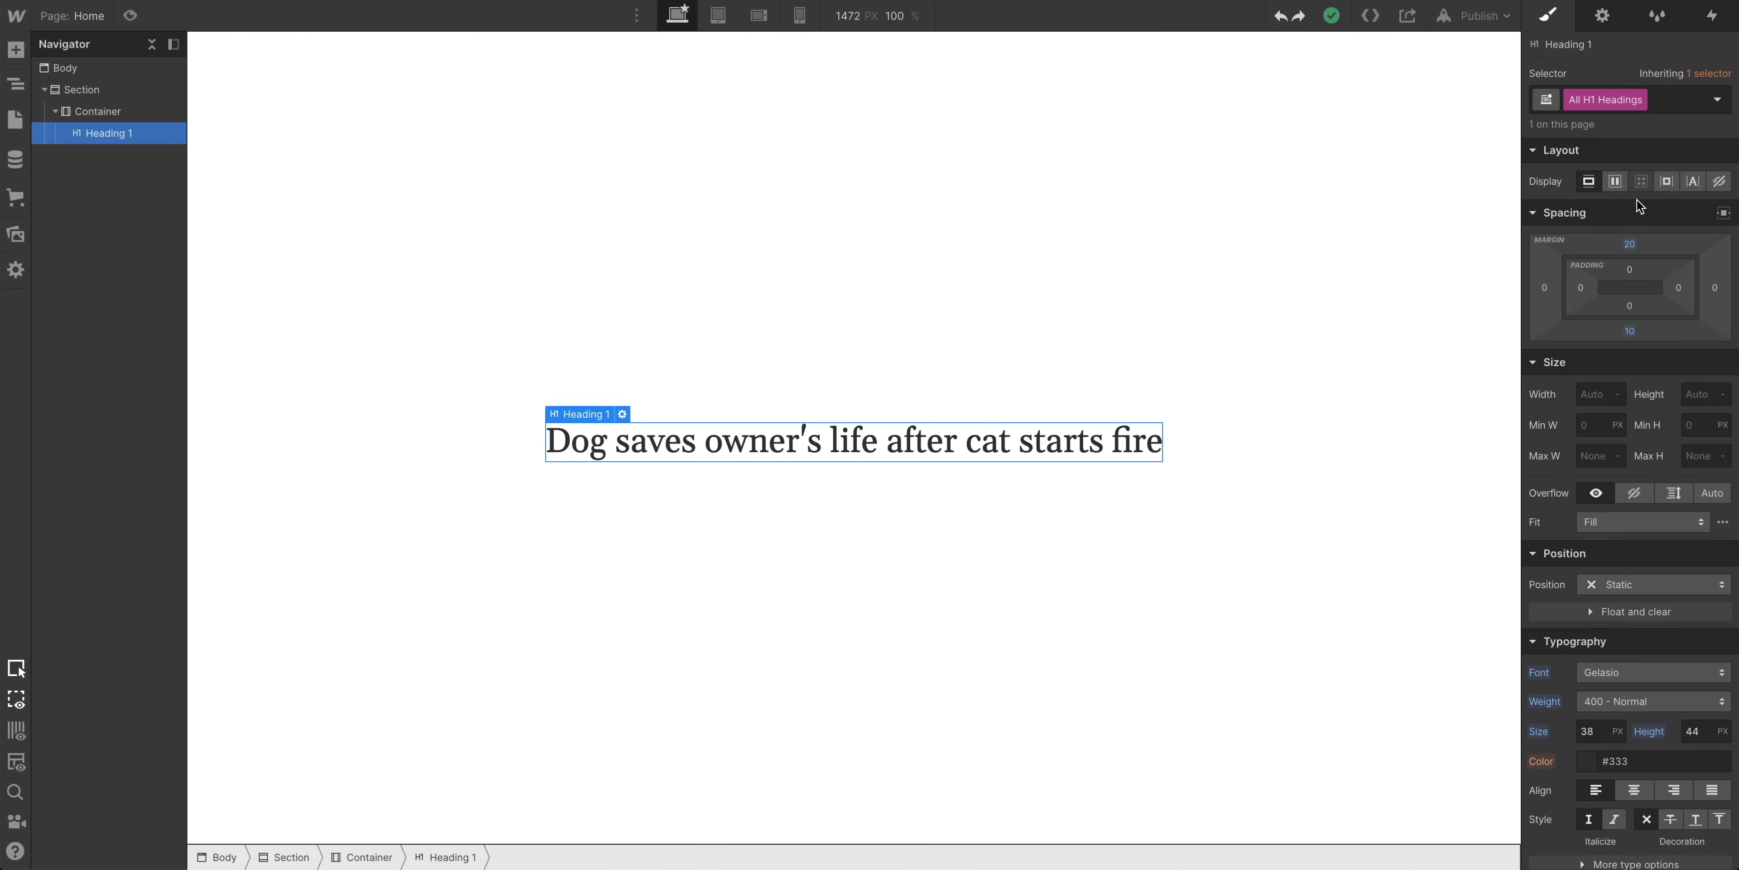
scroll(1622, 735, down, 4)
scroll(1673, 445, down, 1)
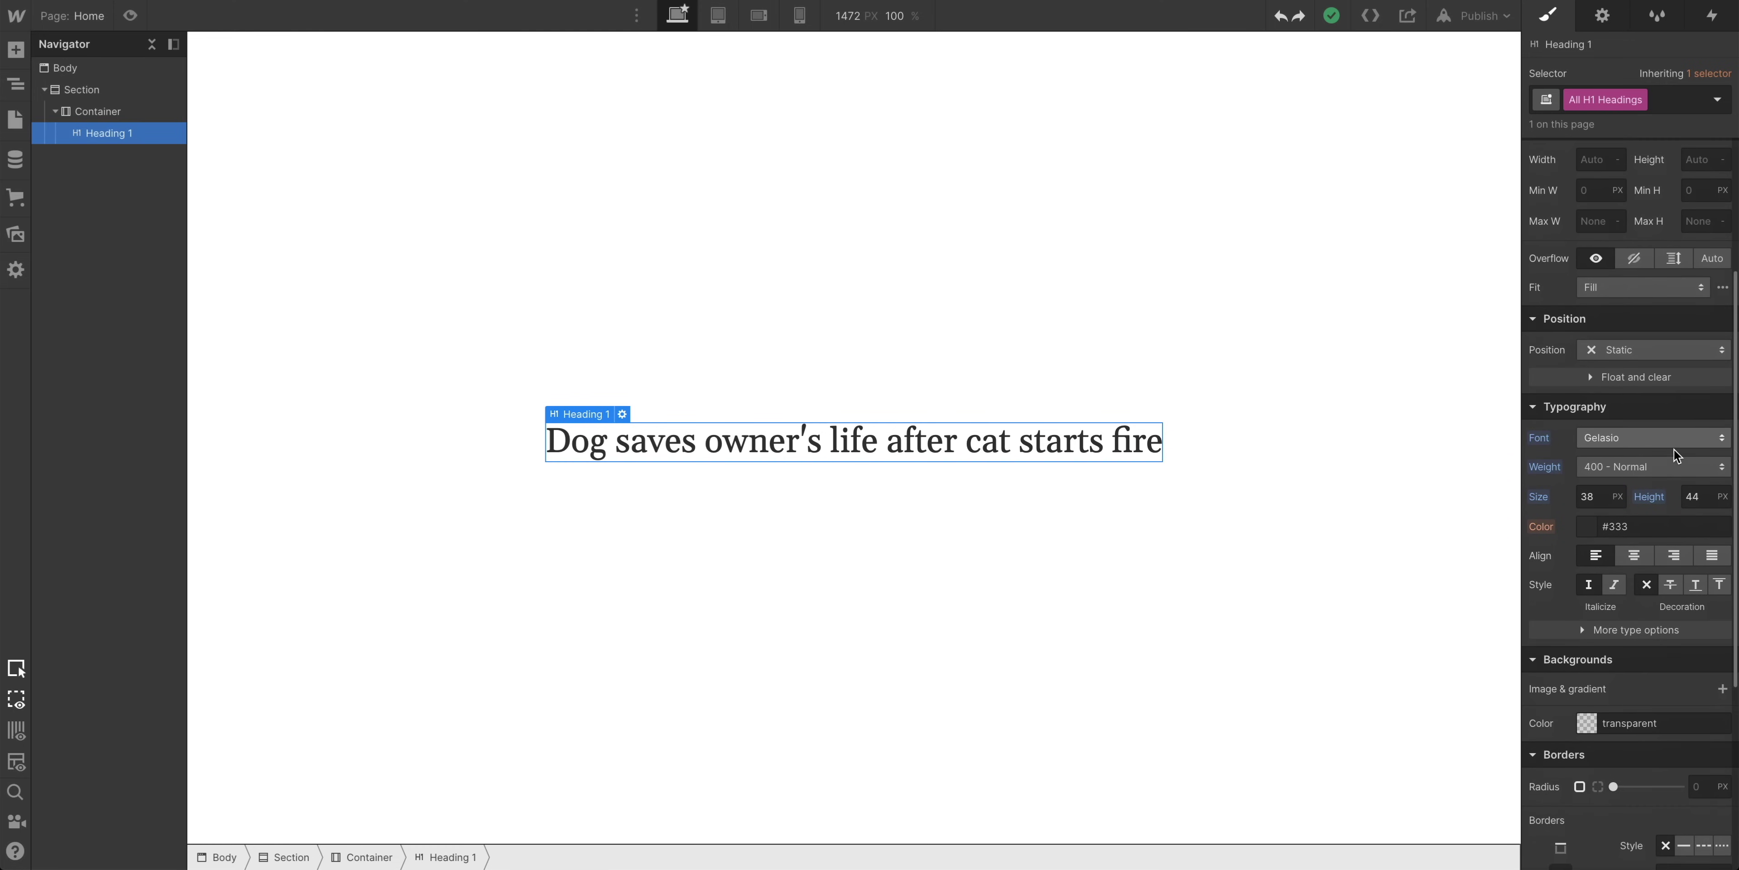
click(1674, 462)
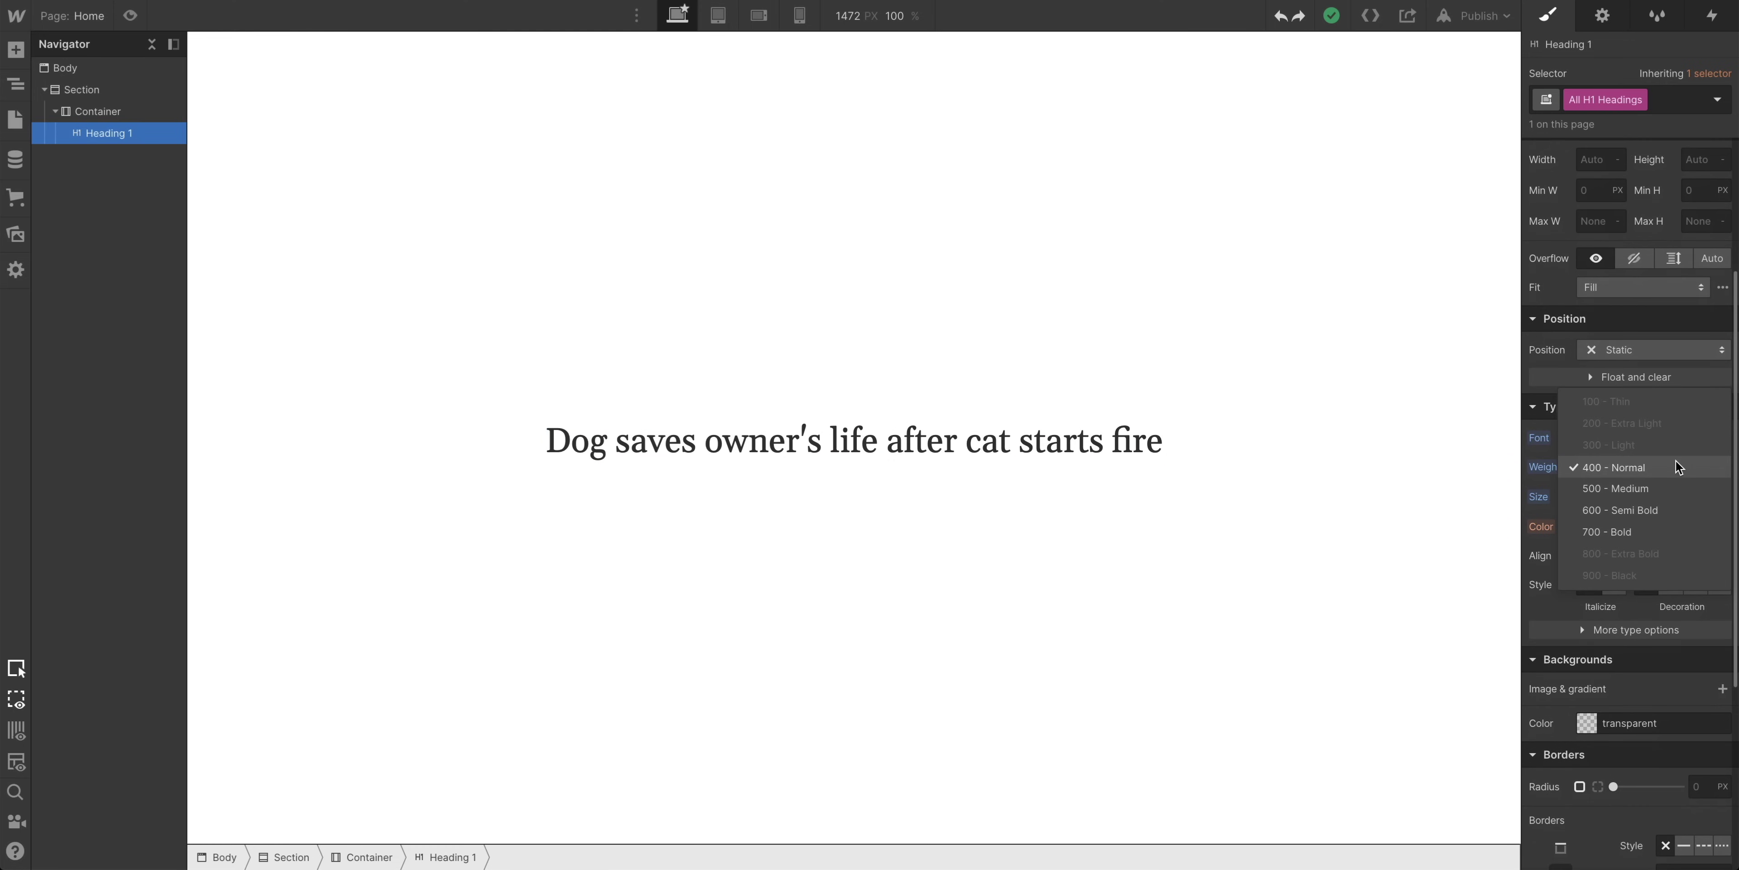
click(1676, 517)
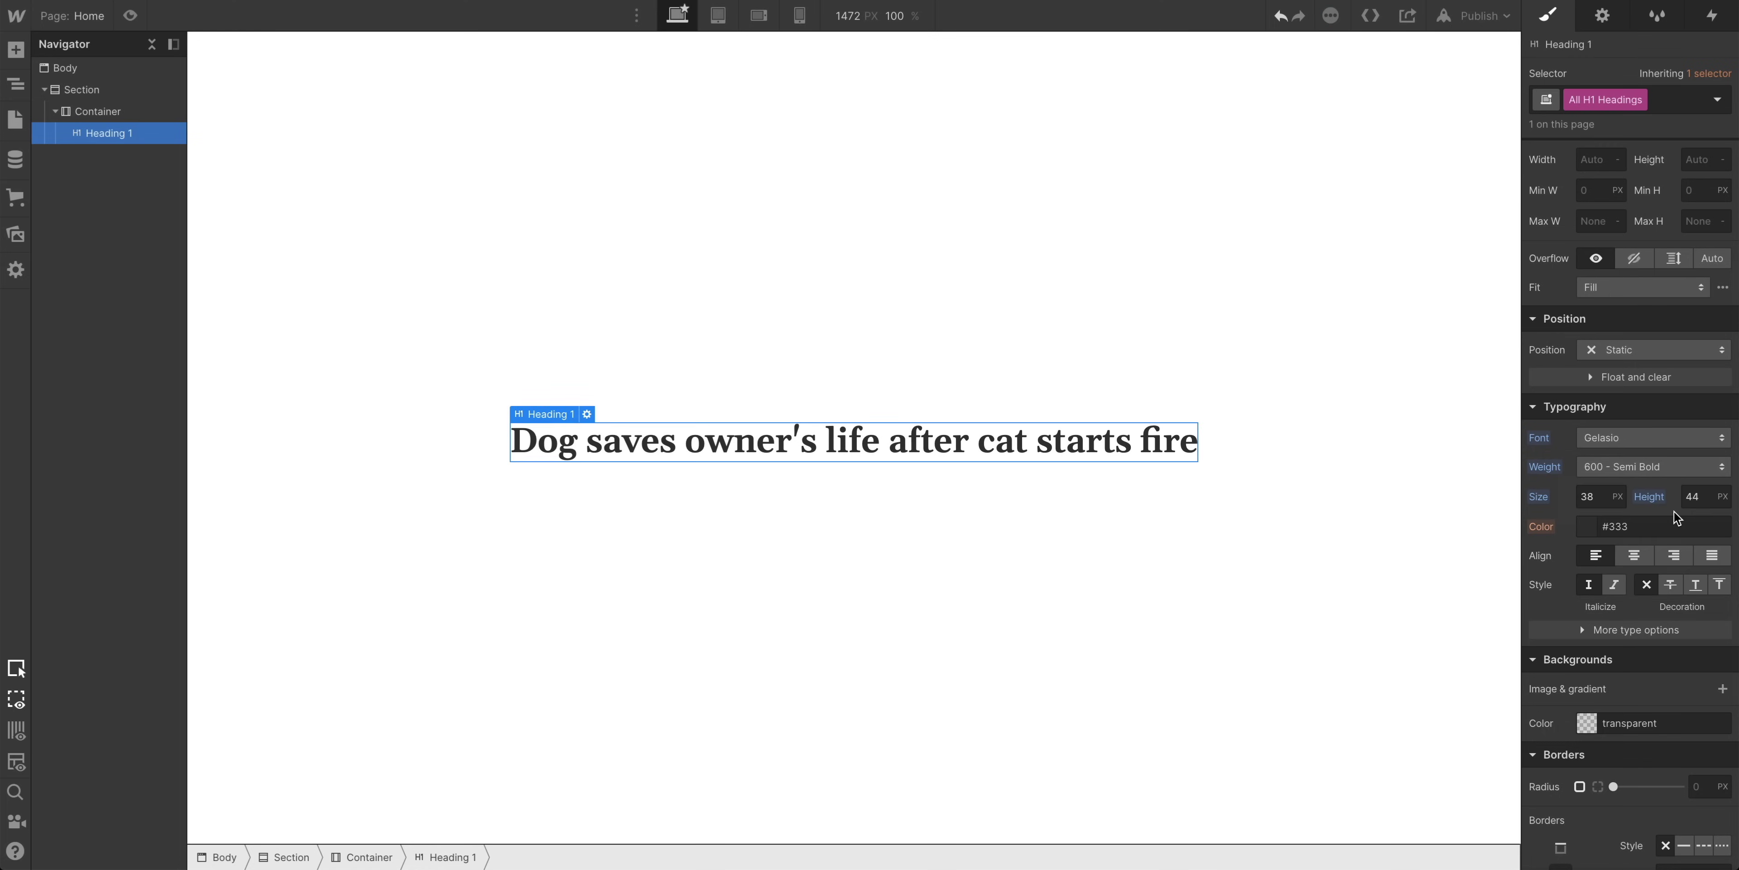
- Set the All H1 Headings text color to the Dark Slate Grey swatch
click(1595, 526)
click(1566, 807)
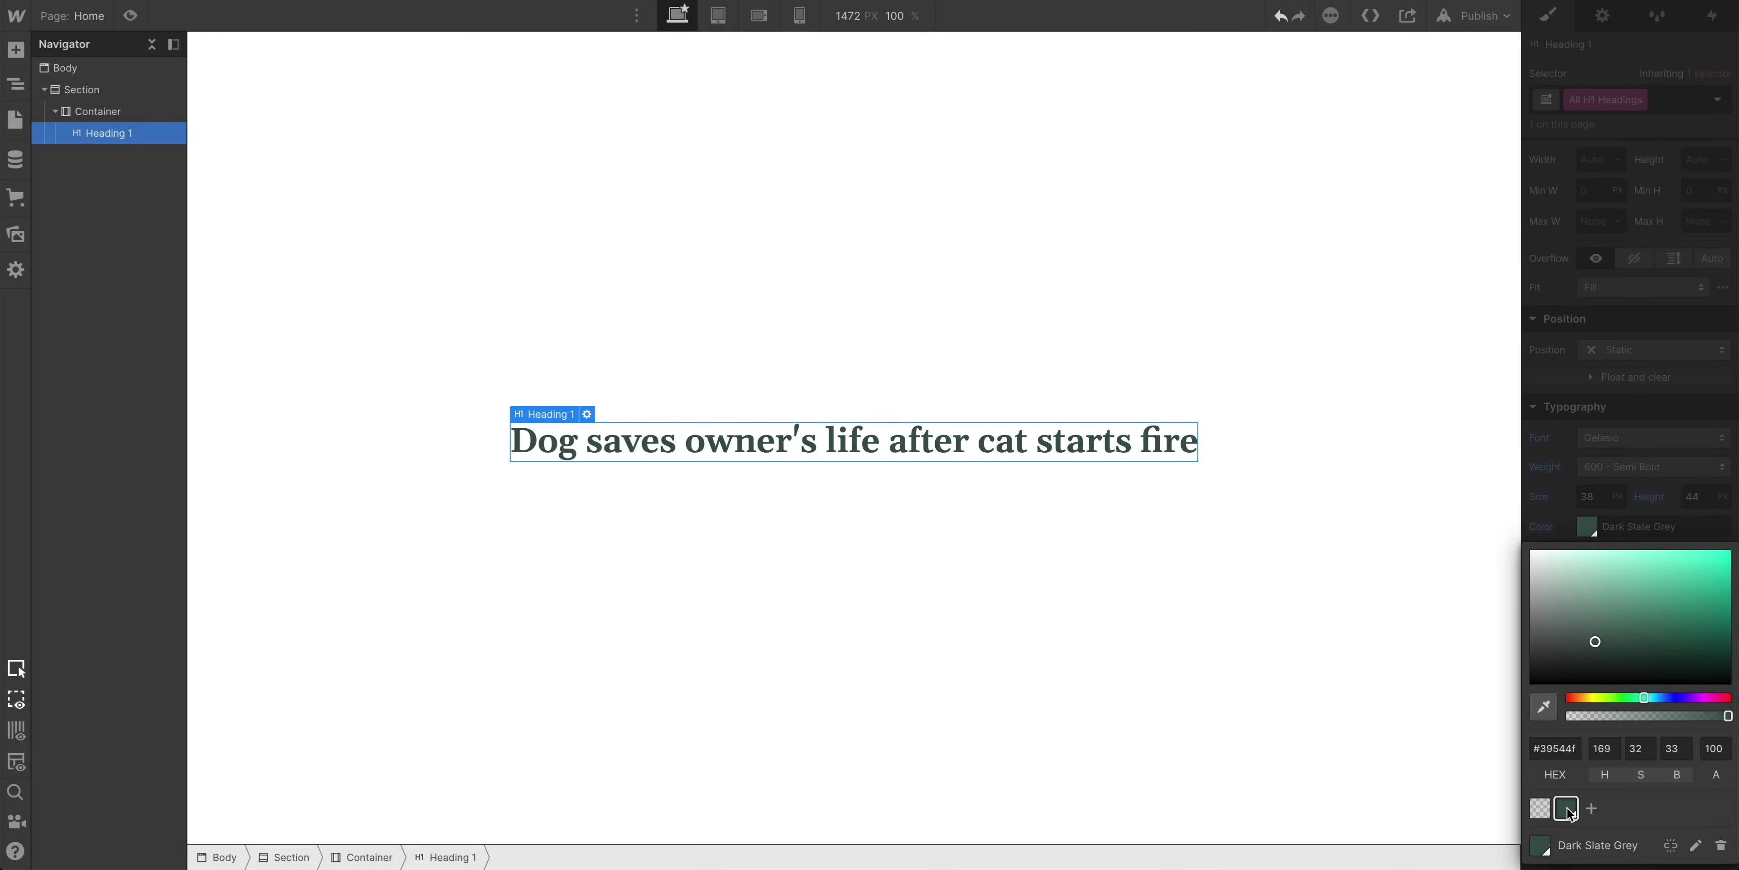
click(1567, 517)
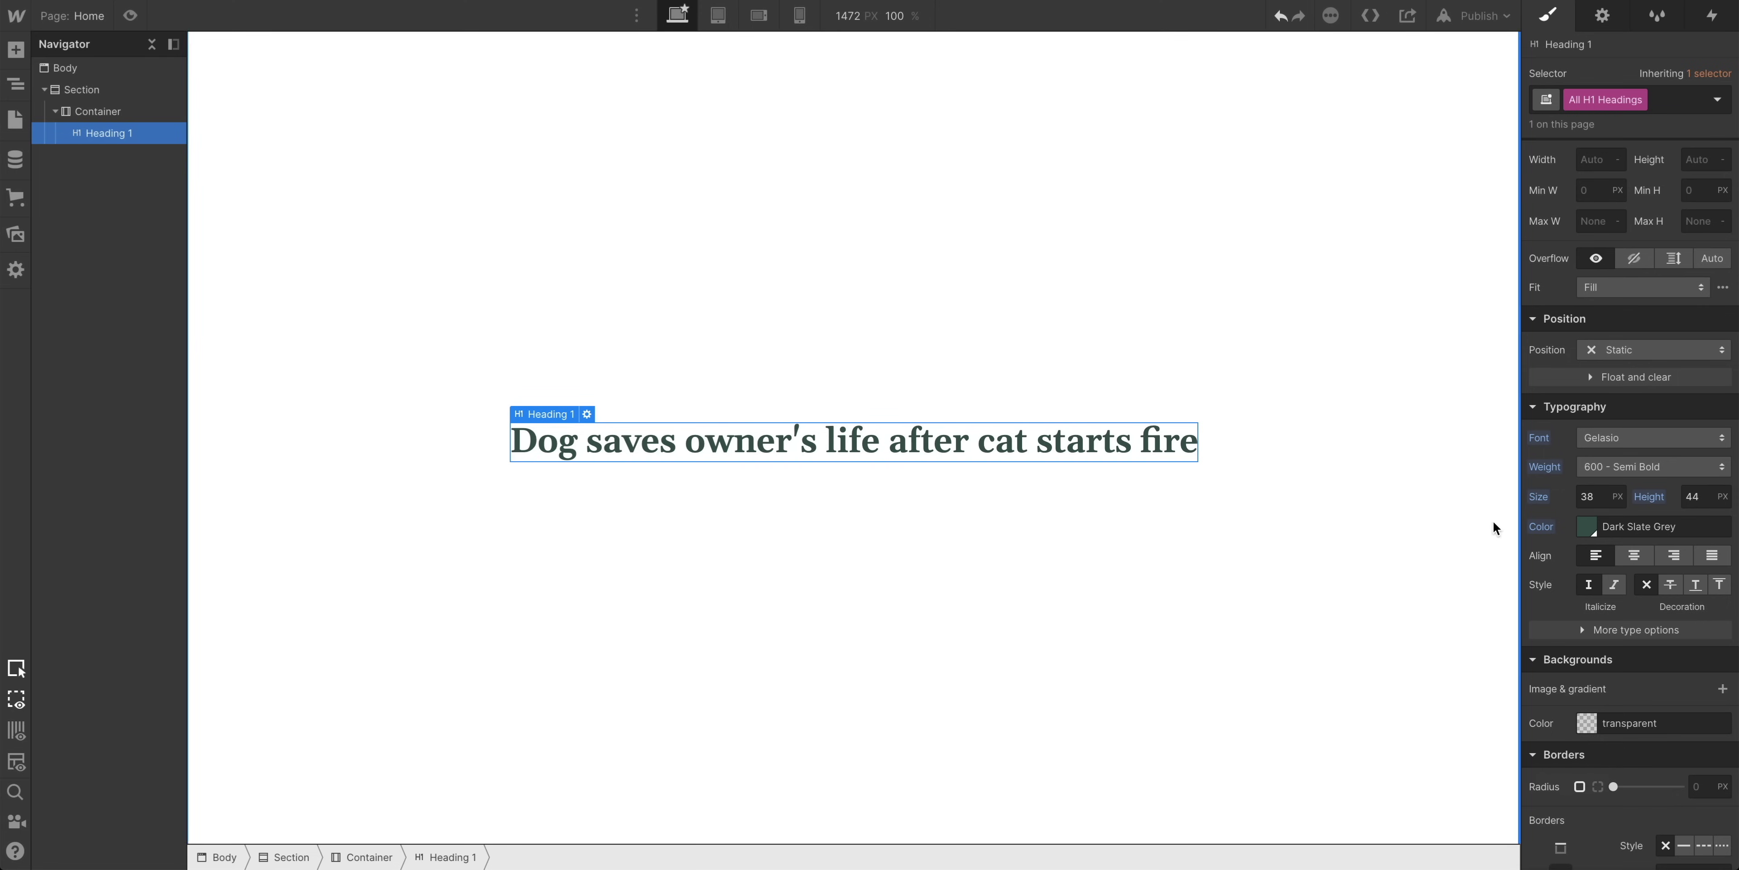
- Add an H1 heading below the headline's container and inspect where its text color is inherited from
click(16, 50)
drag(60, 544, 783, 469)
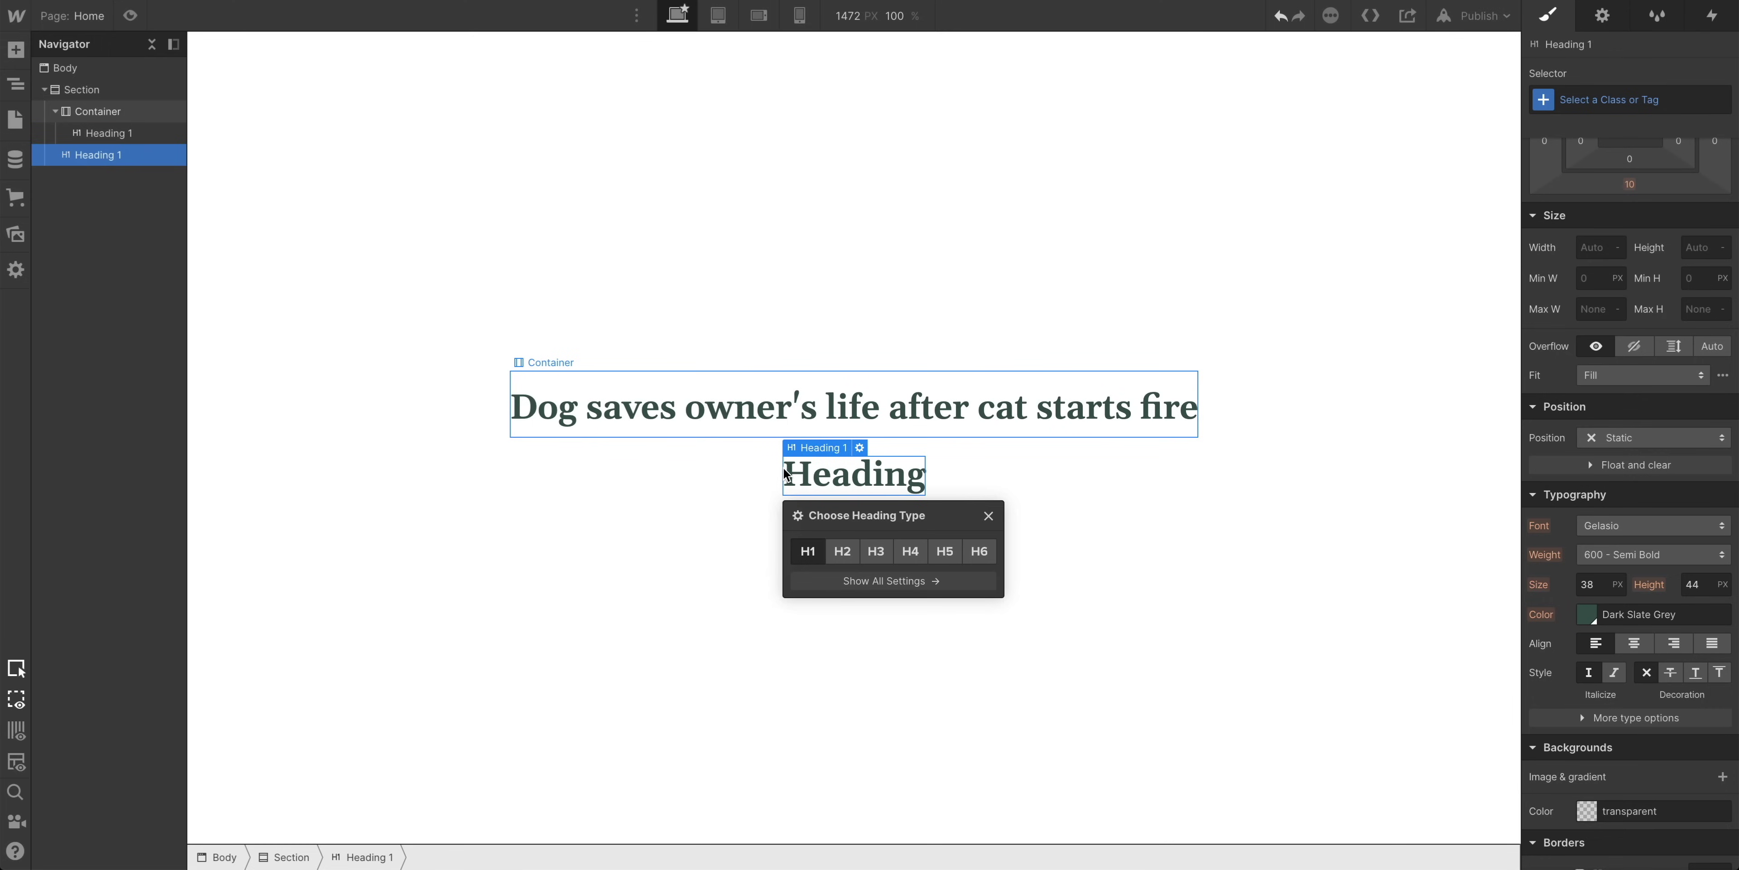
click(984, 513)
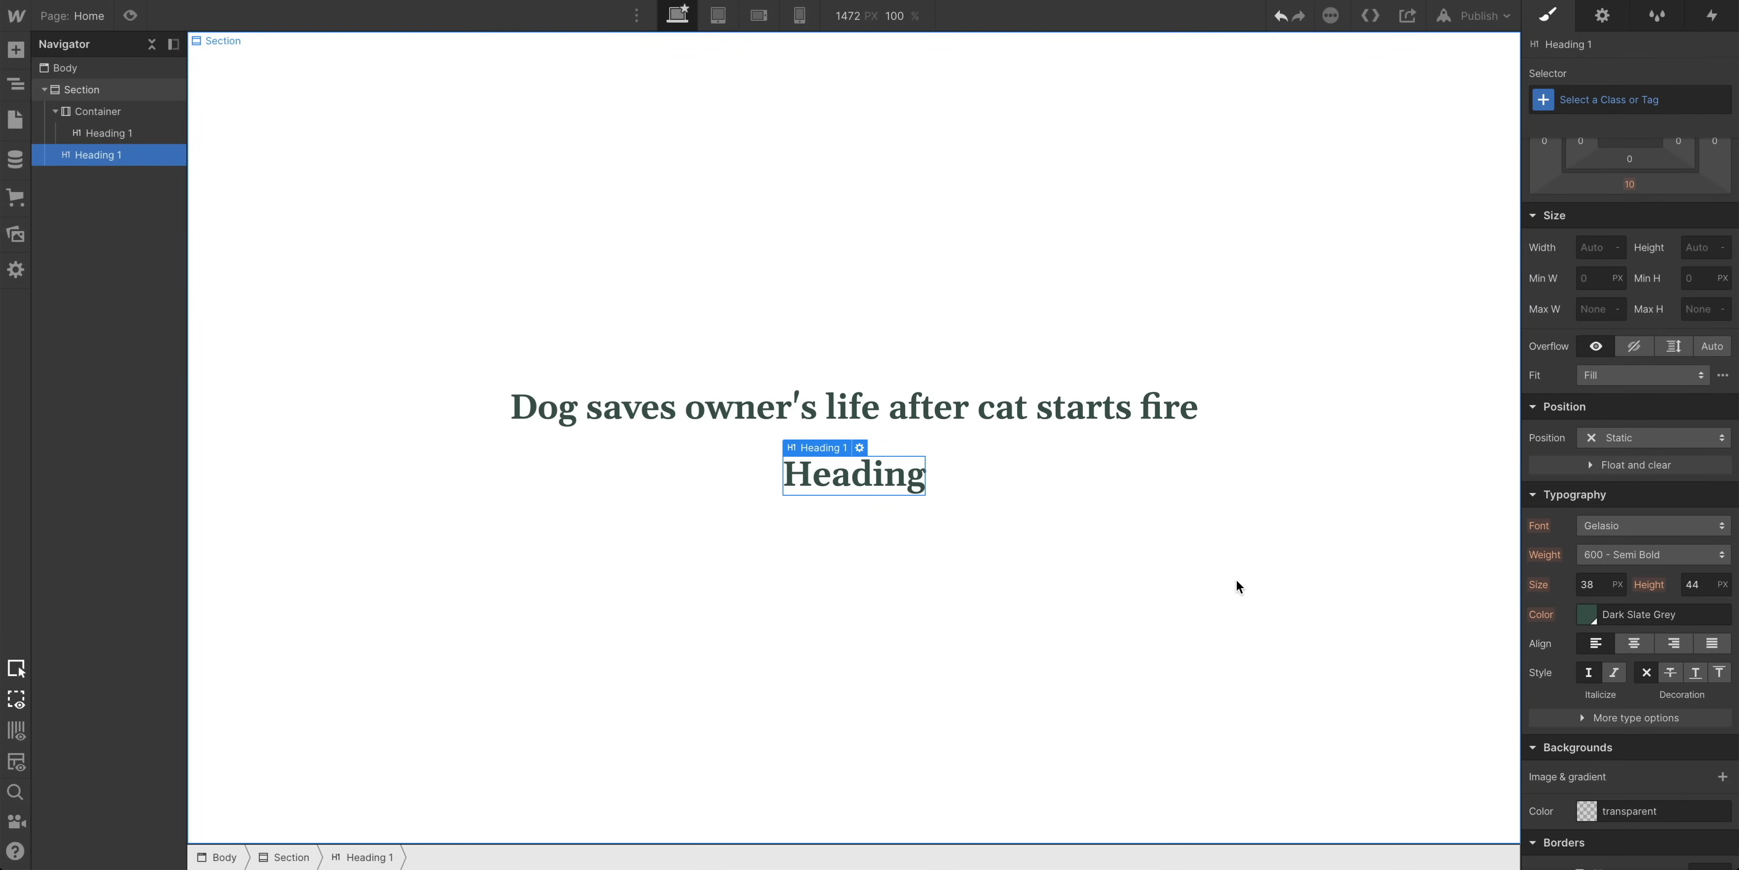
click(1539, 613)
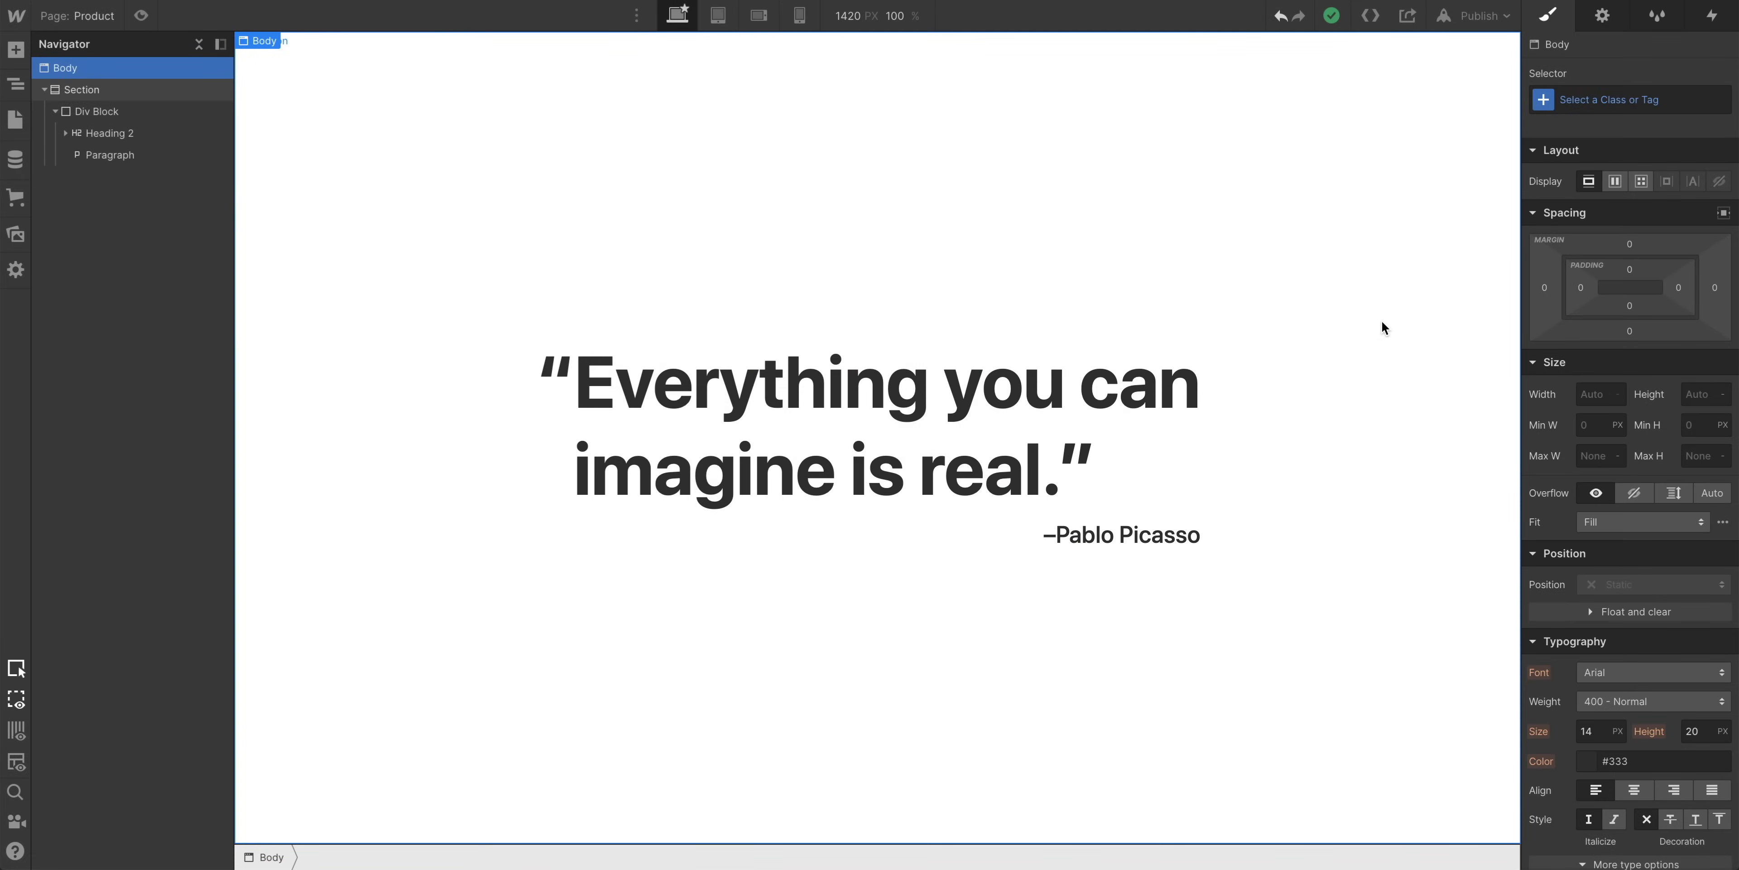
- Set the text color of the "Everything you can imagine is real." quote heading to black
click(1187, 382)
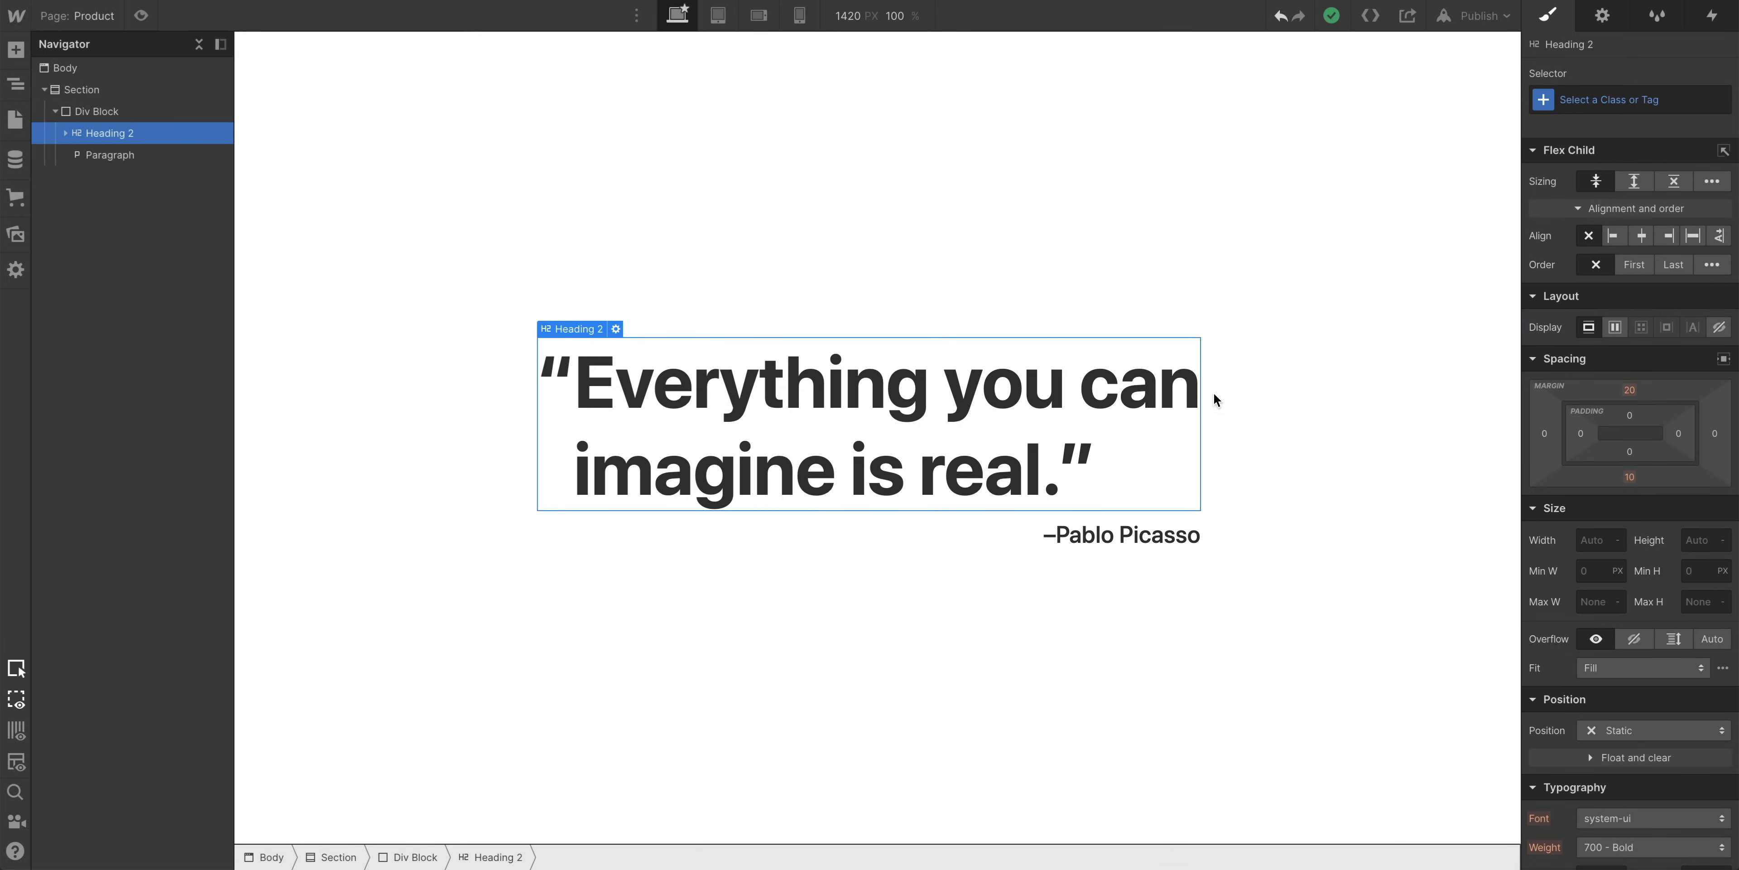
scroll(1571, 552, down, 5)
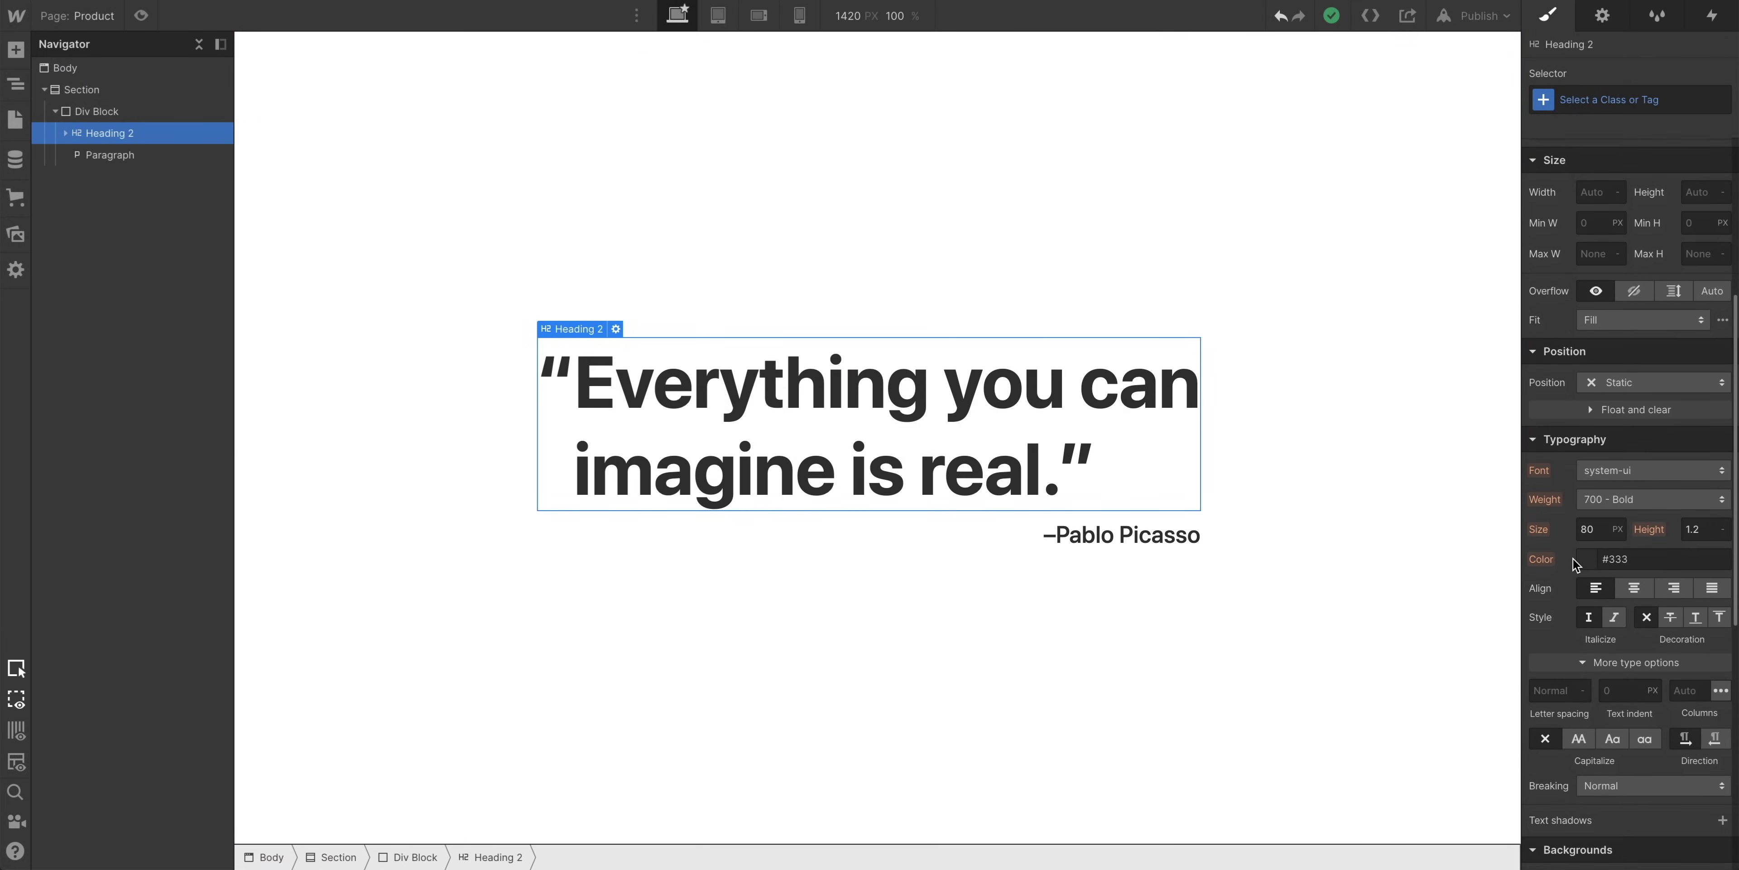
click(1588, 560)
click(1529, 718)
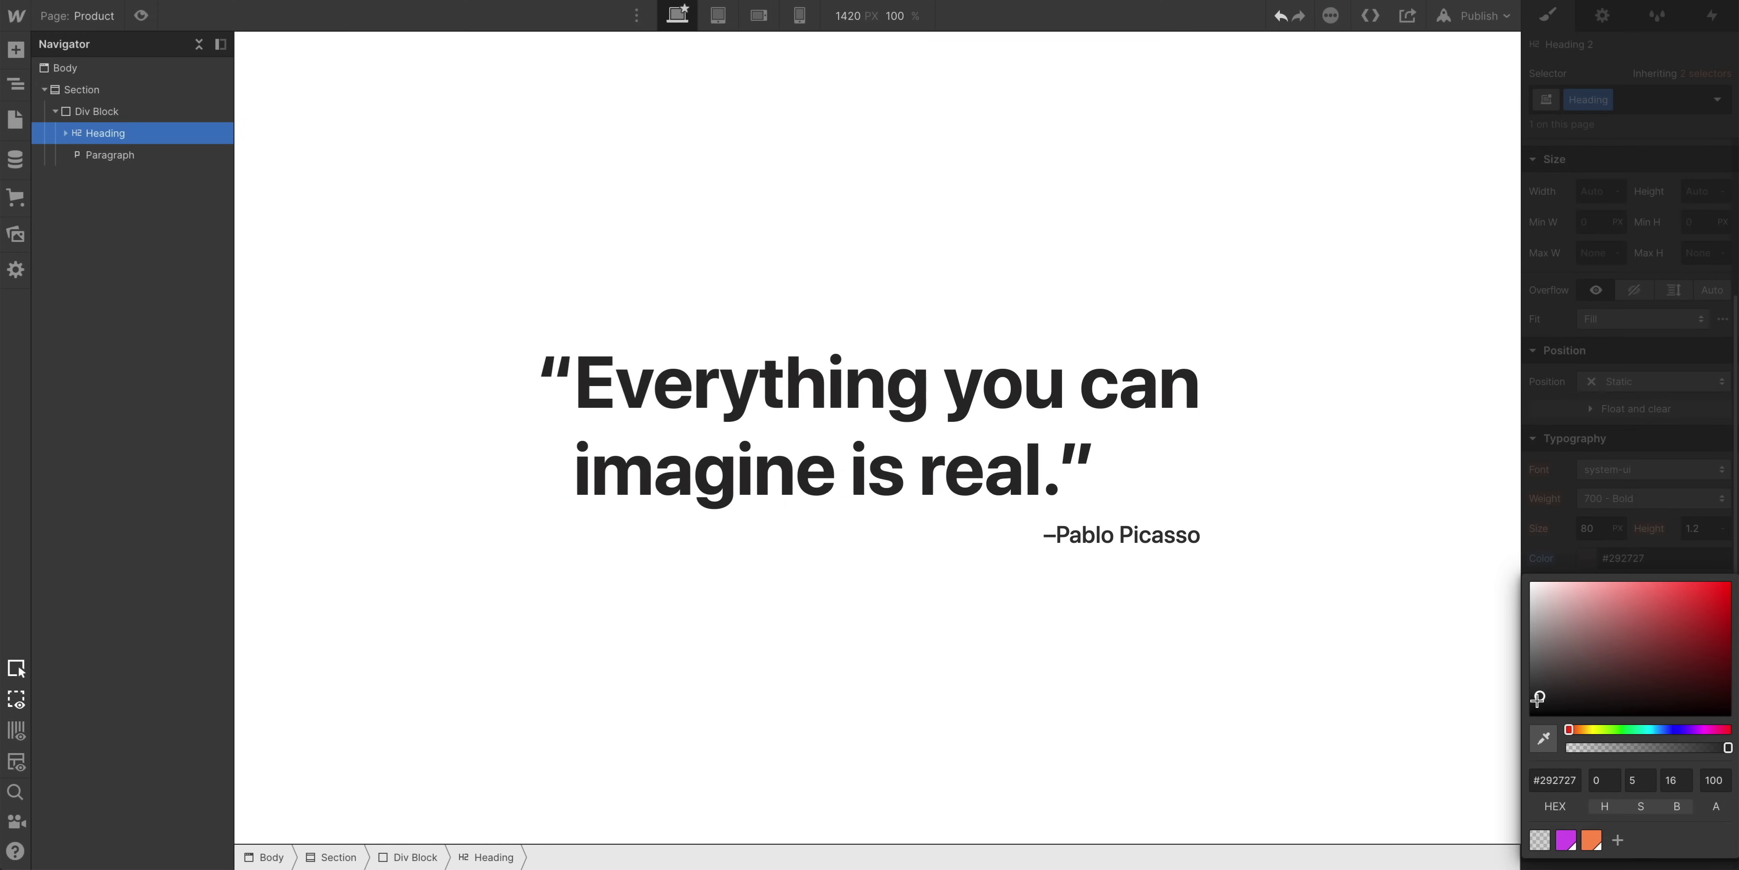
click(1566, 550)
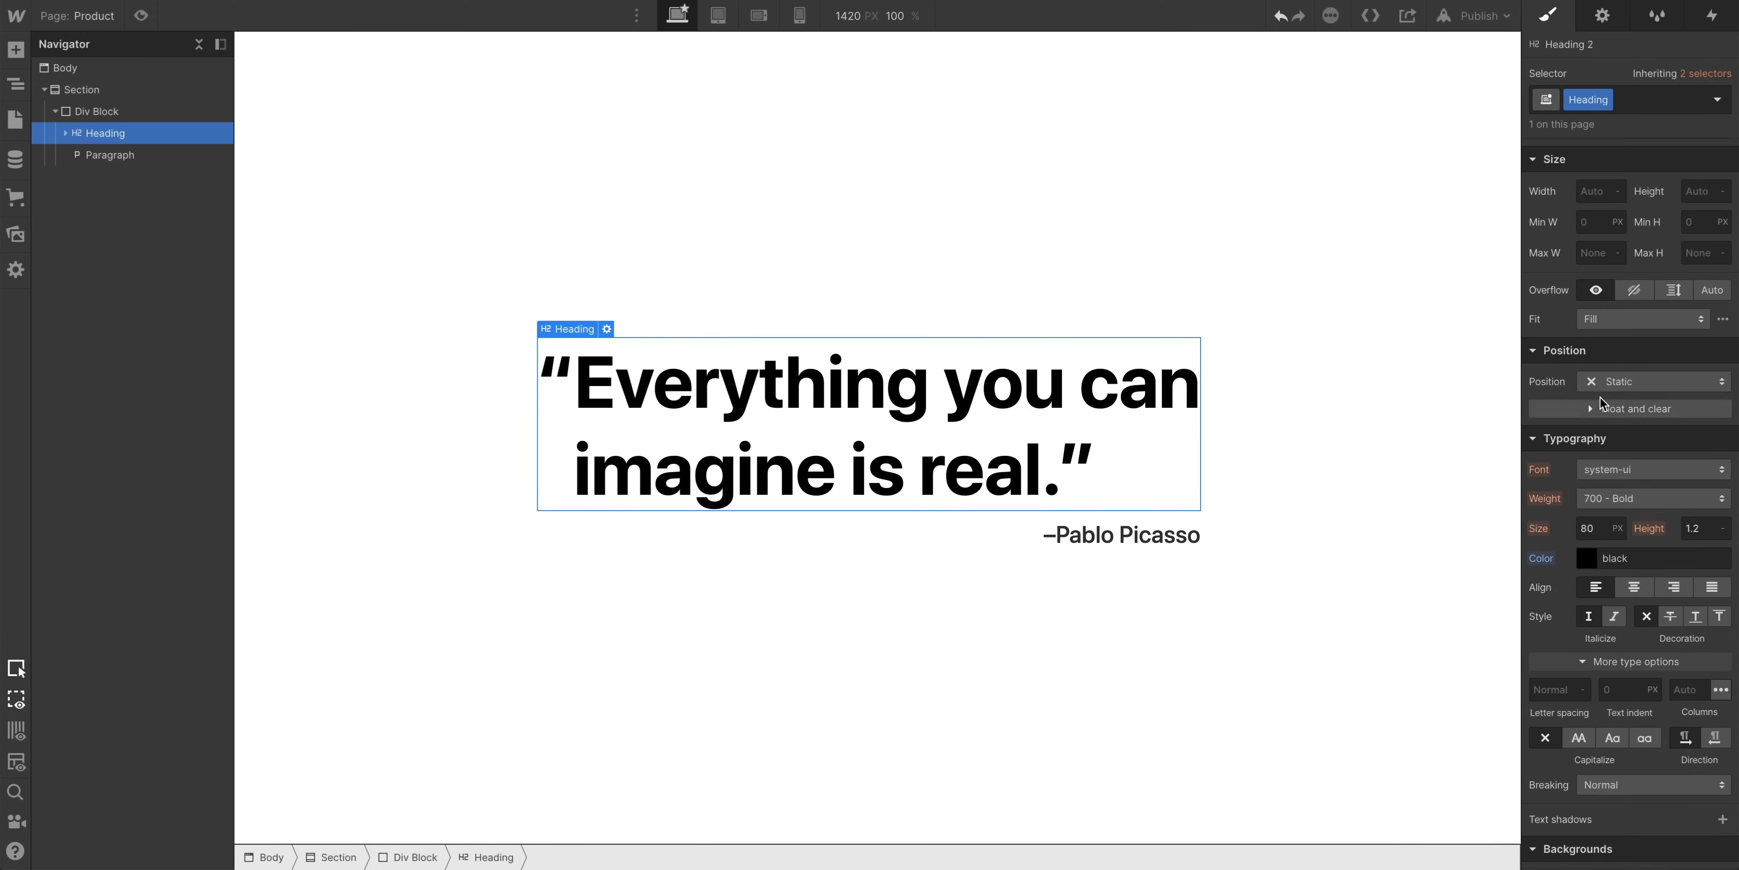
- Rename the quote heading's class to "Bigger heading"
click(1607, 100)
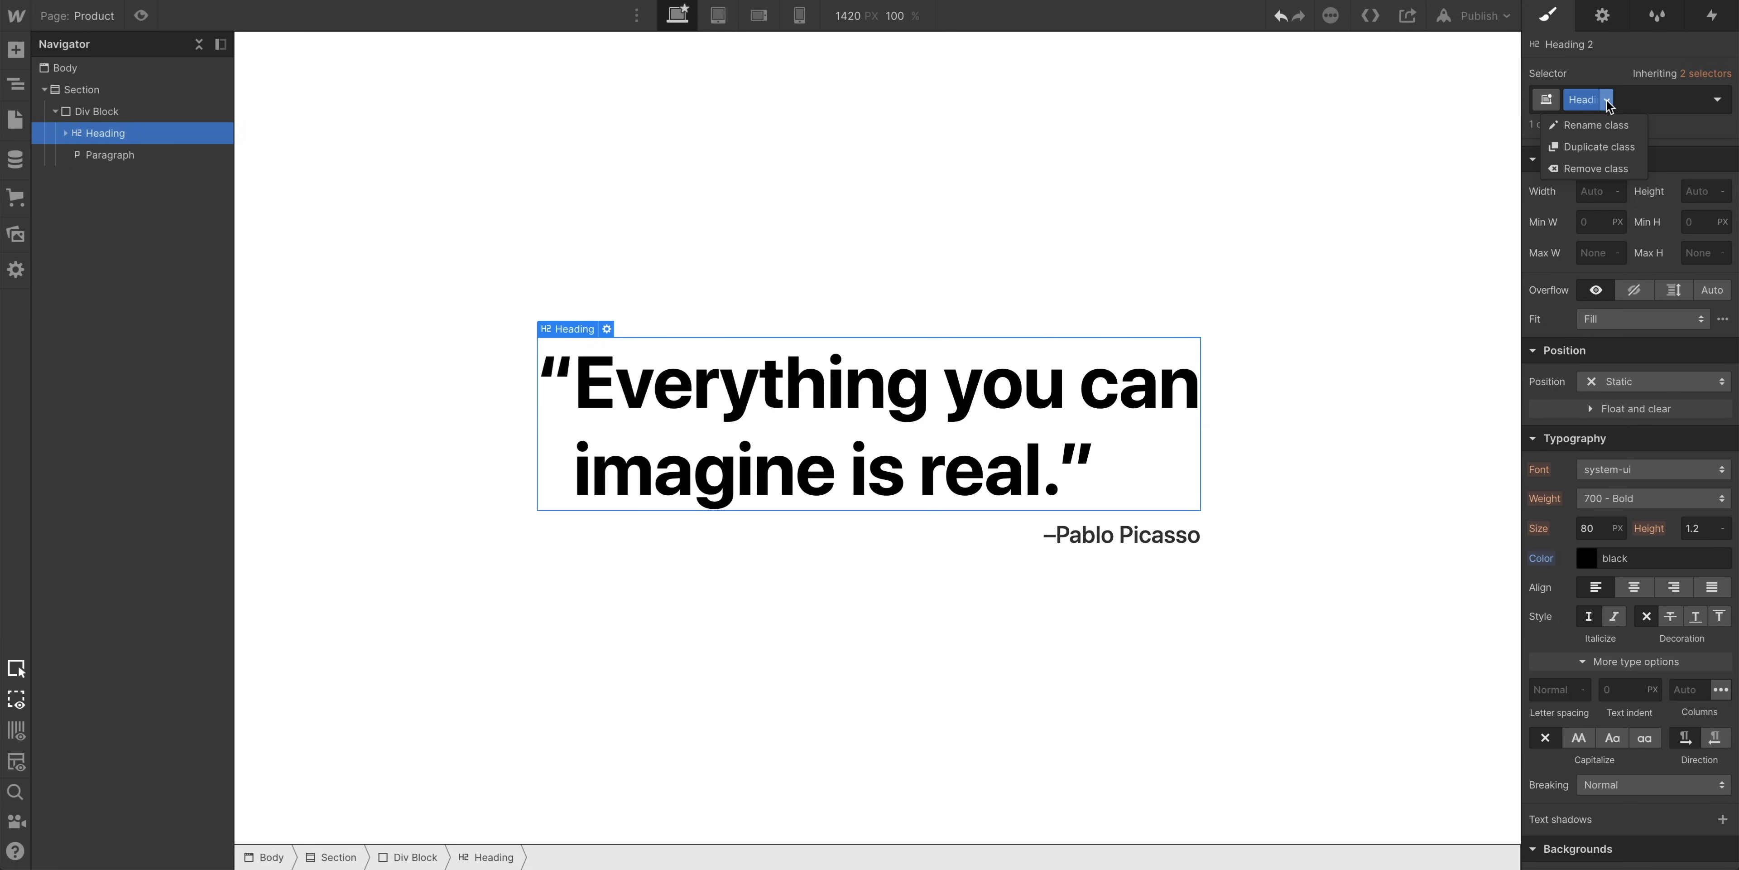
click(1615, 125)
text(Bigger heading)
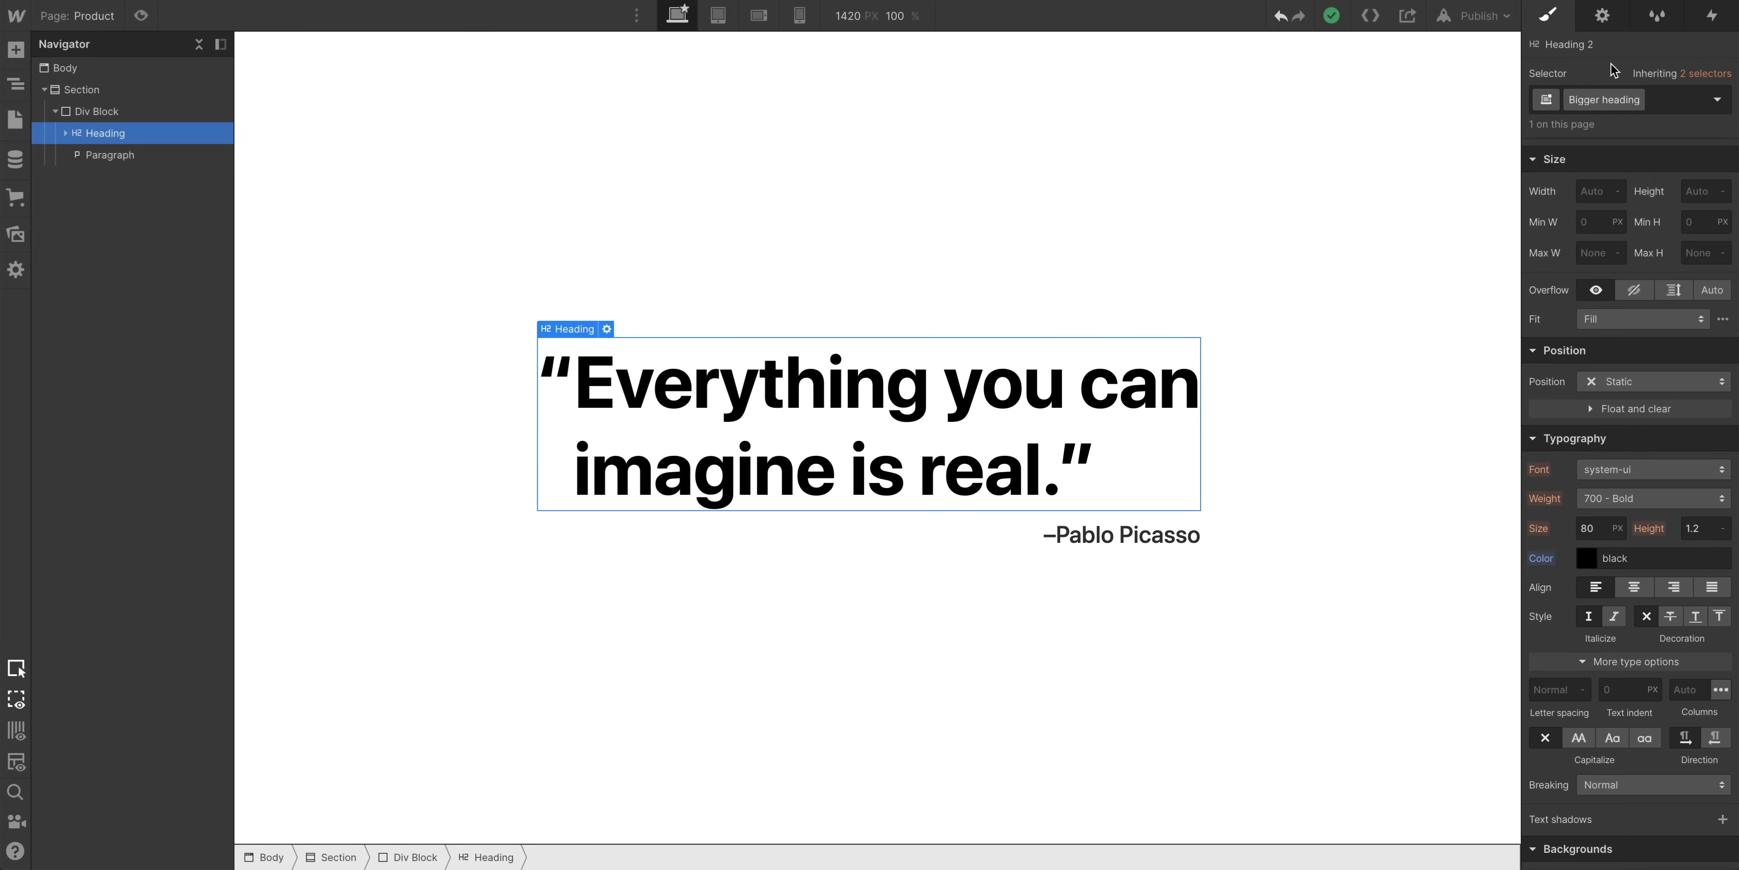
key(Return)
- Add a linear gradient background to the Bigger heading class, running from the Medium Orchid swatch to the Coral swatch
scroll(1619, 400, down, 5)
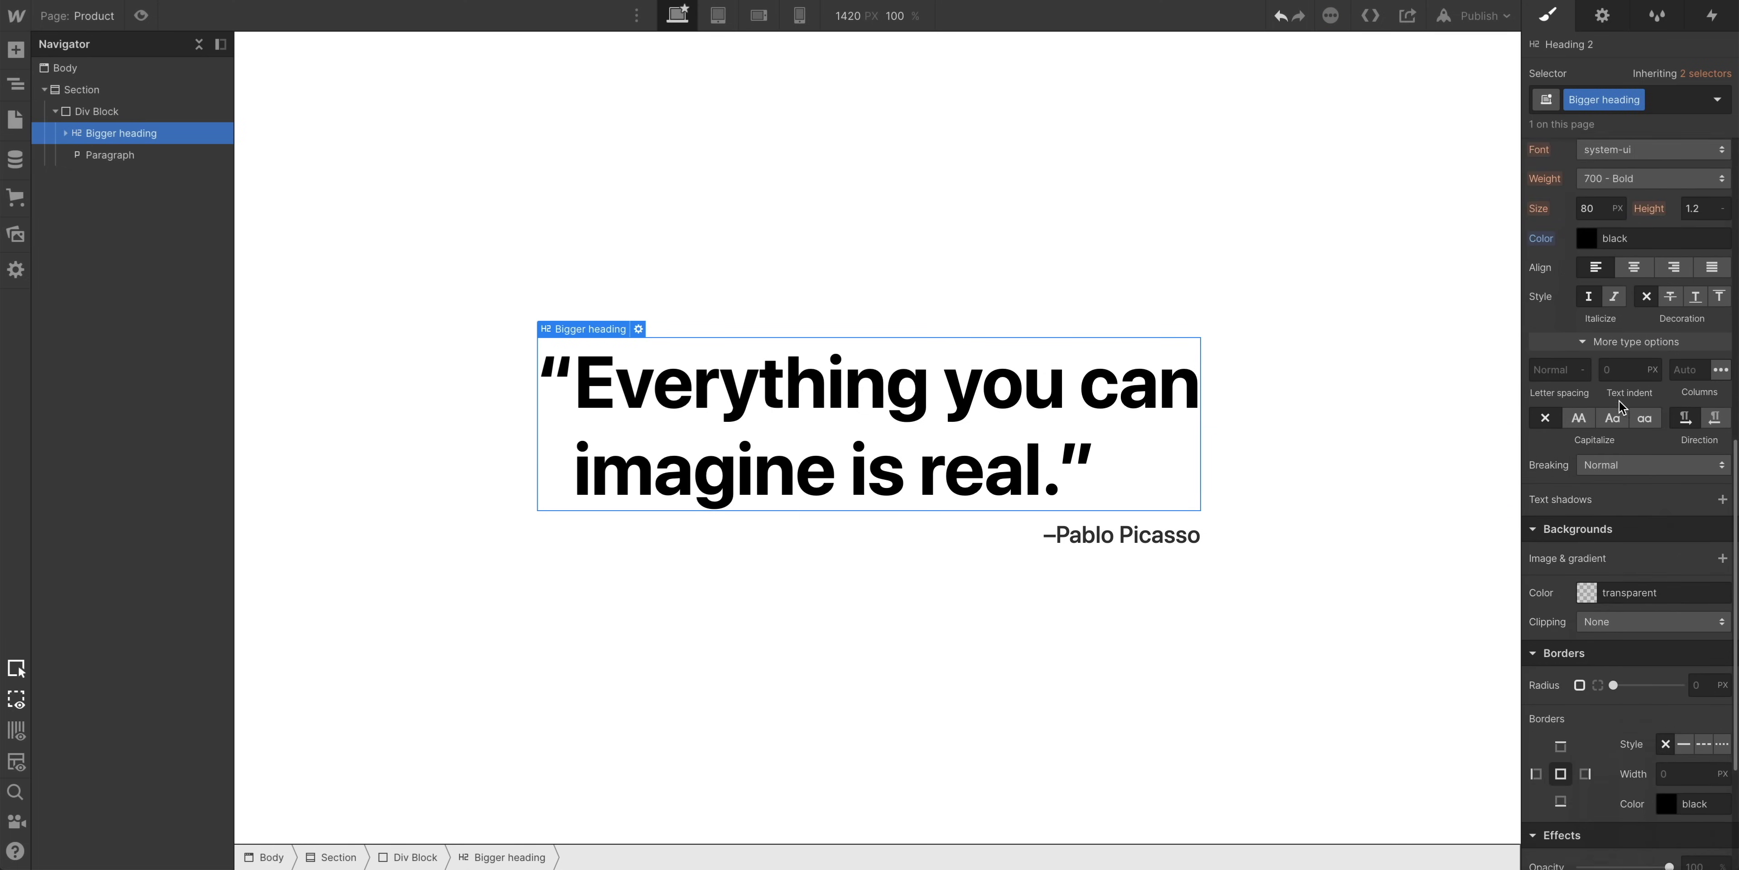
scroll(1619, 399, down, 3)
click(1723, 436)
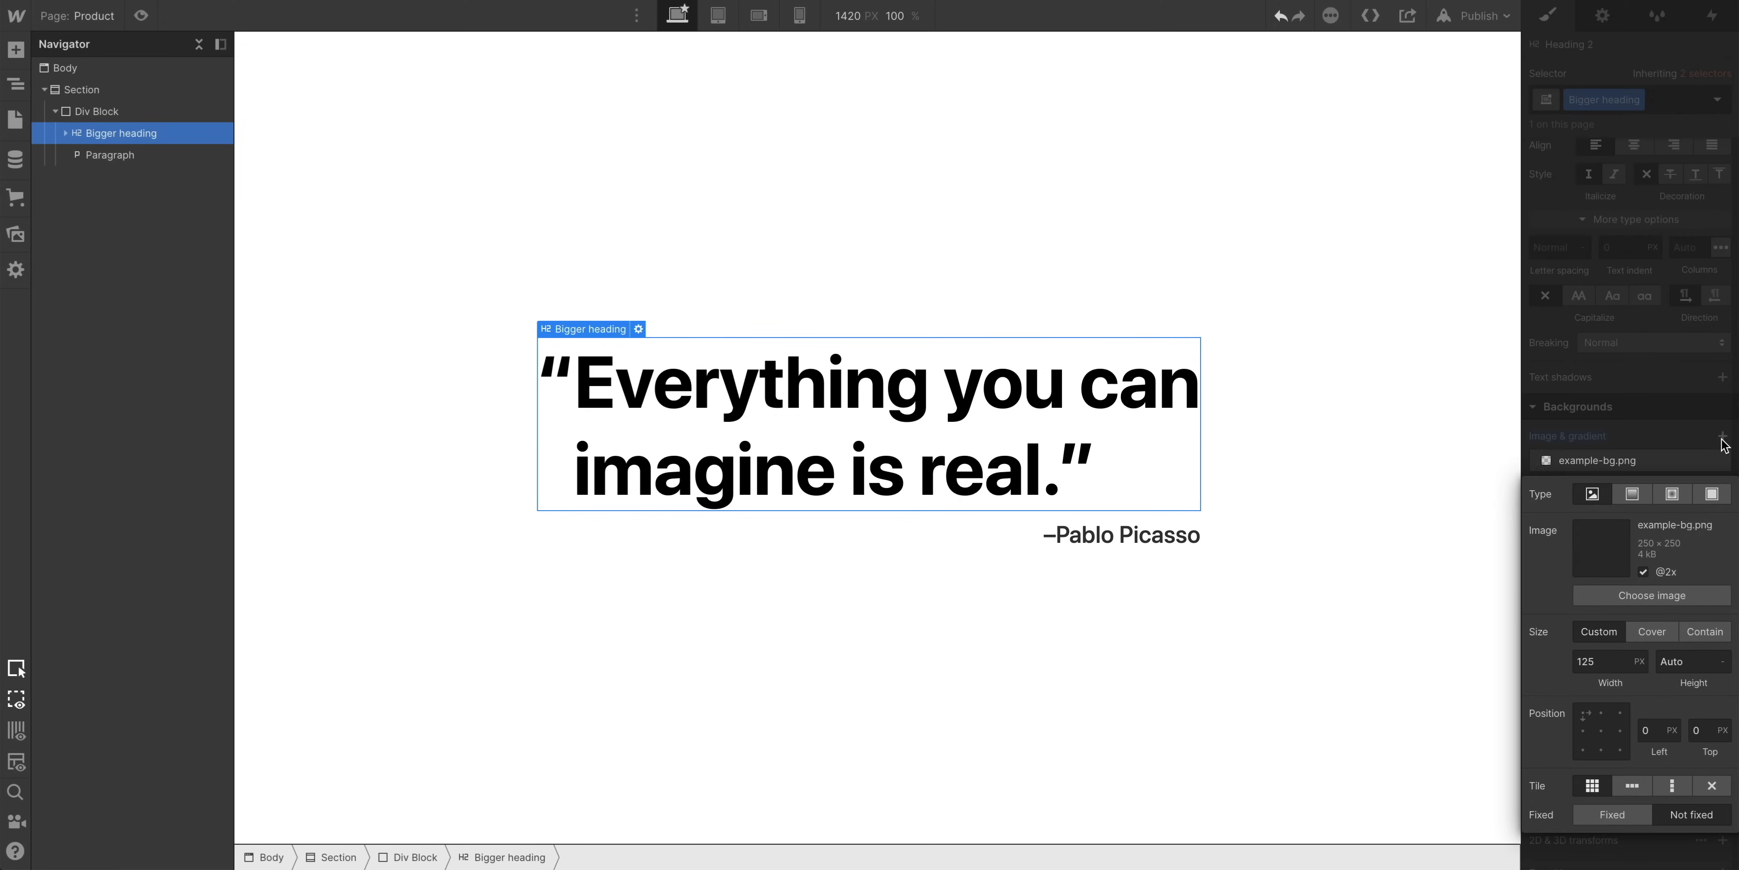
click(1636, 499)
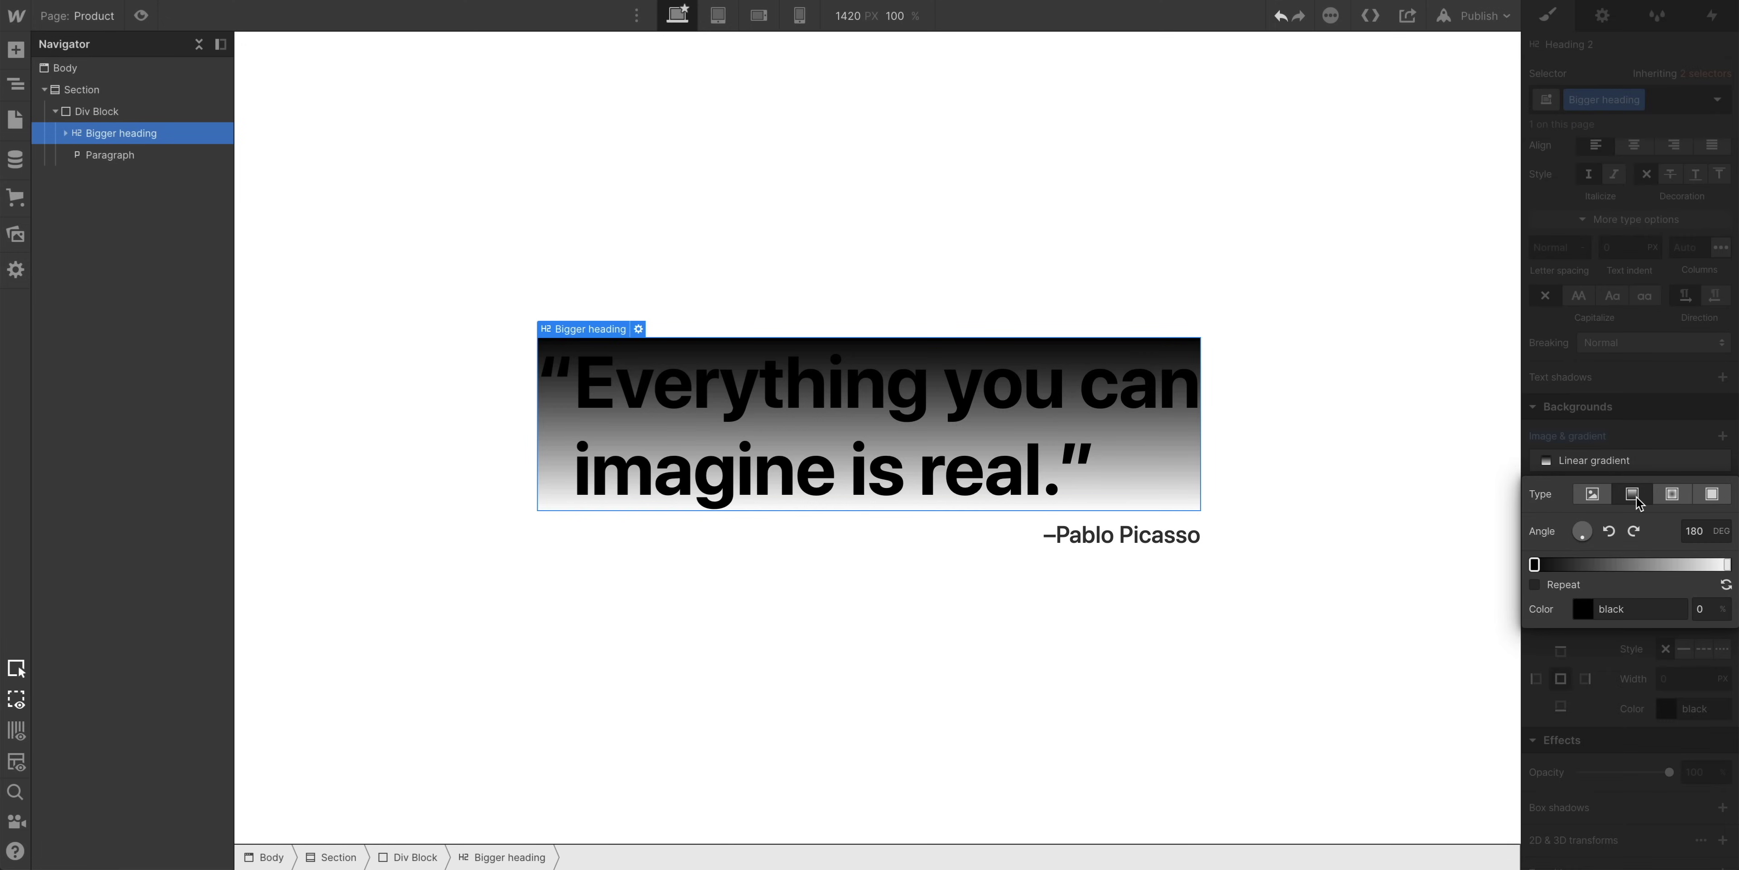
click(1535, 565)
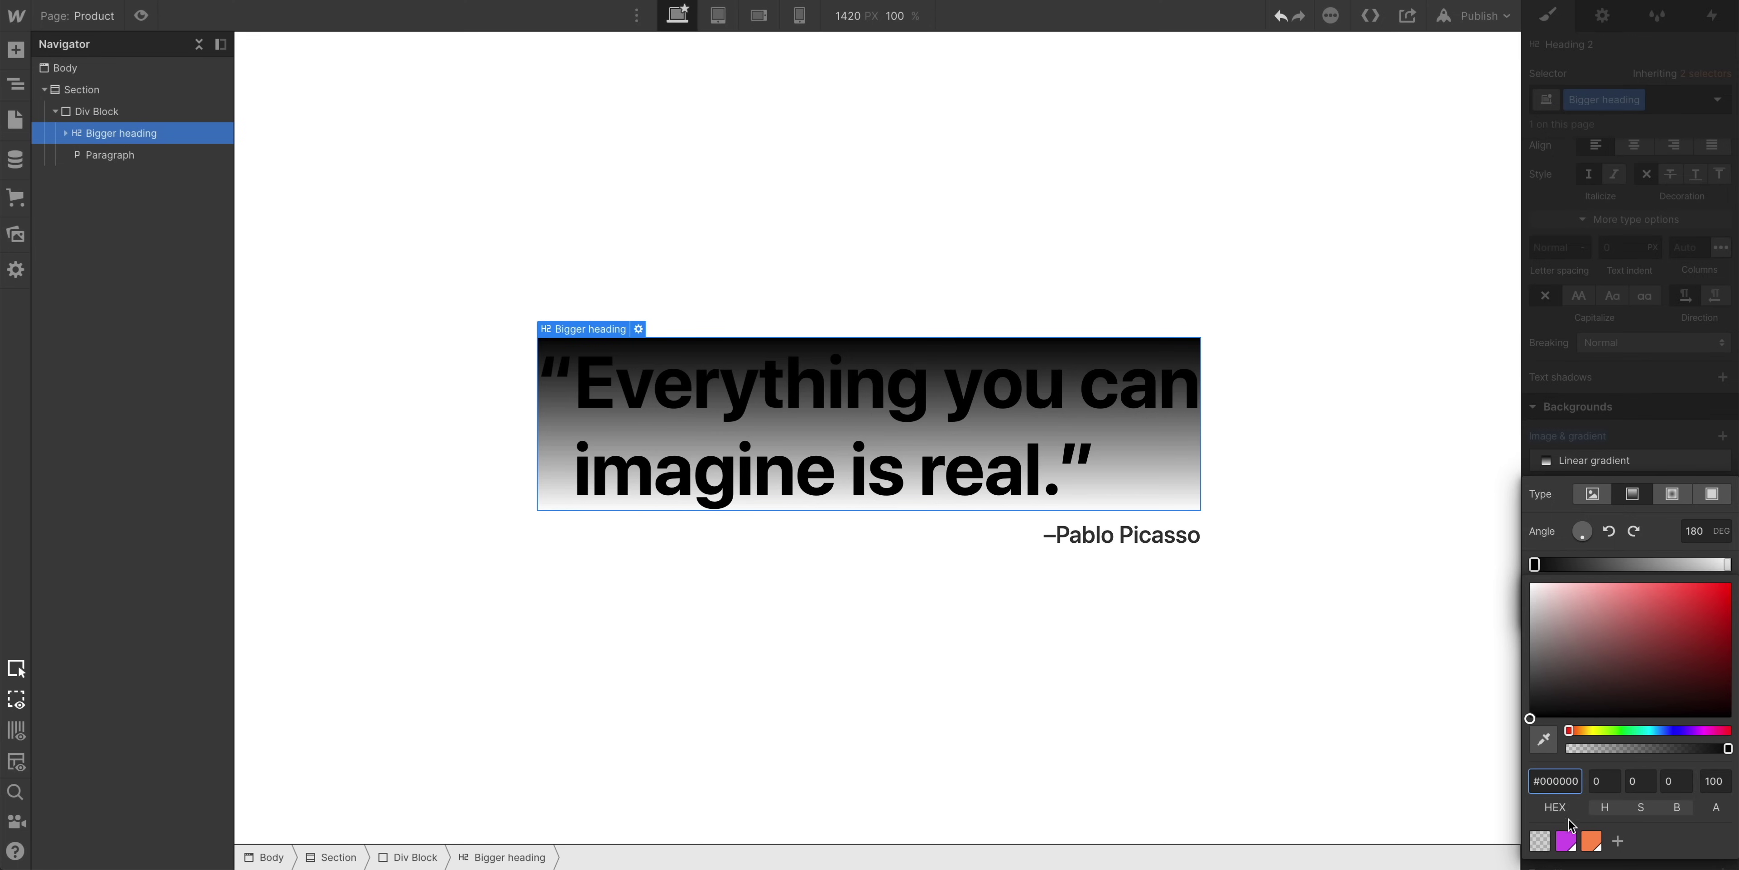
click(1566, 842)
click(1660, 538)
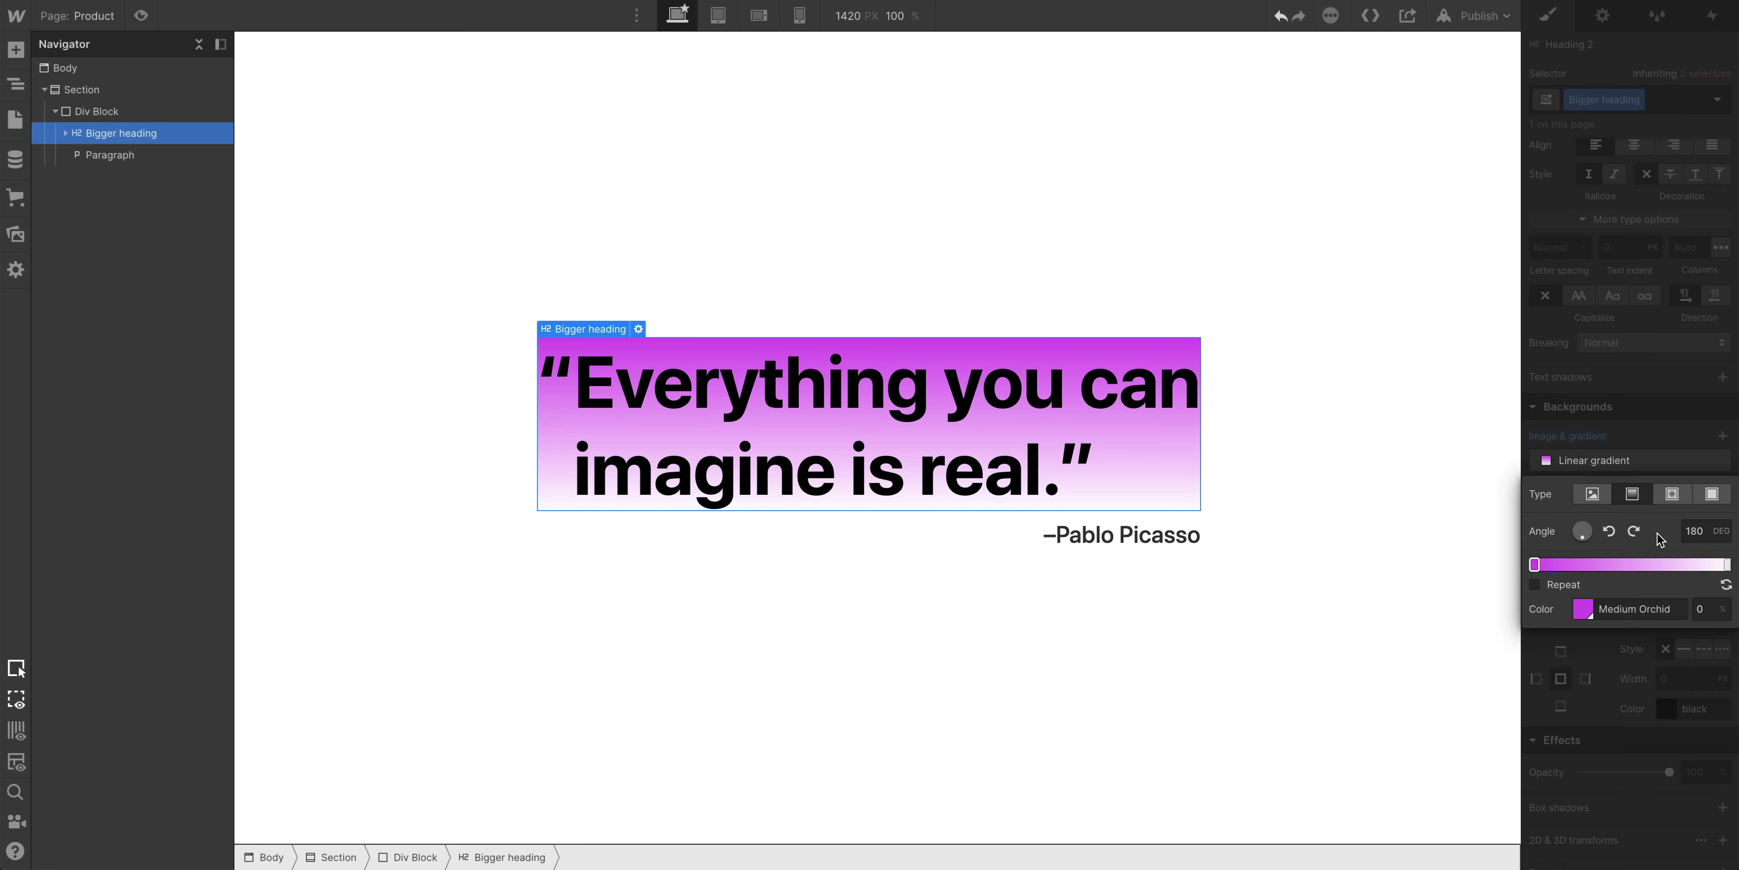
click(1726, 564)
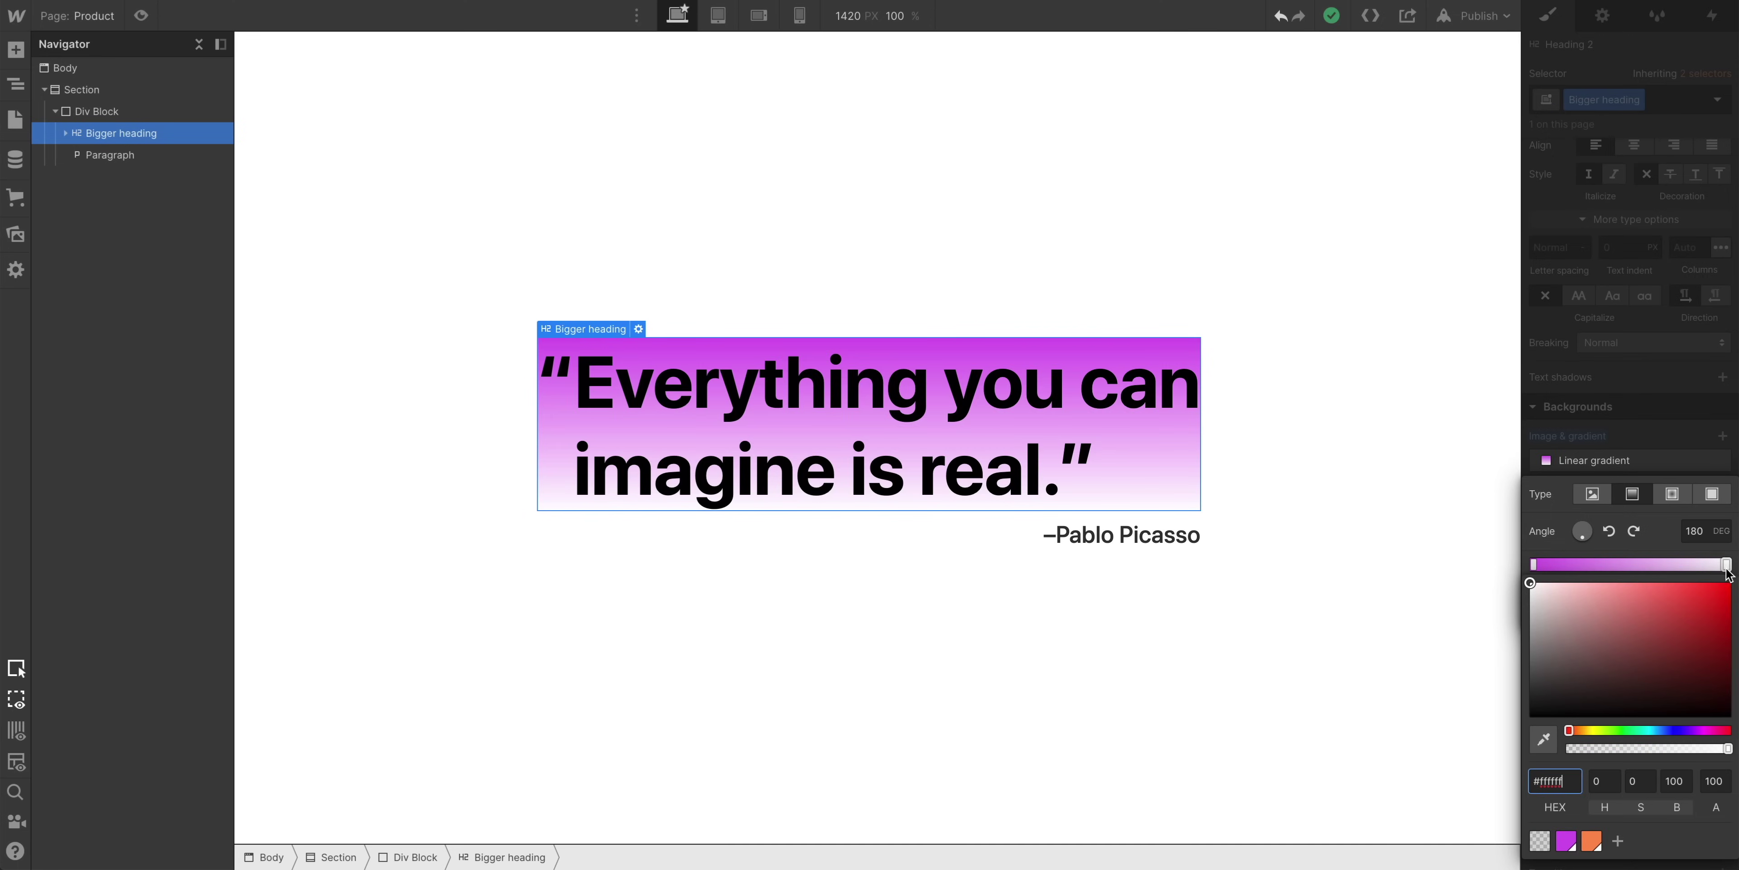
click(1592, 840)
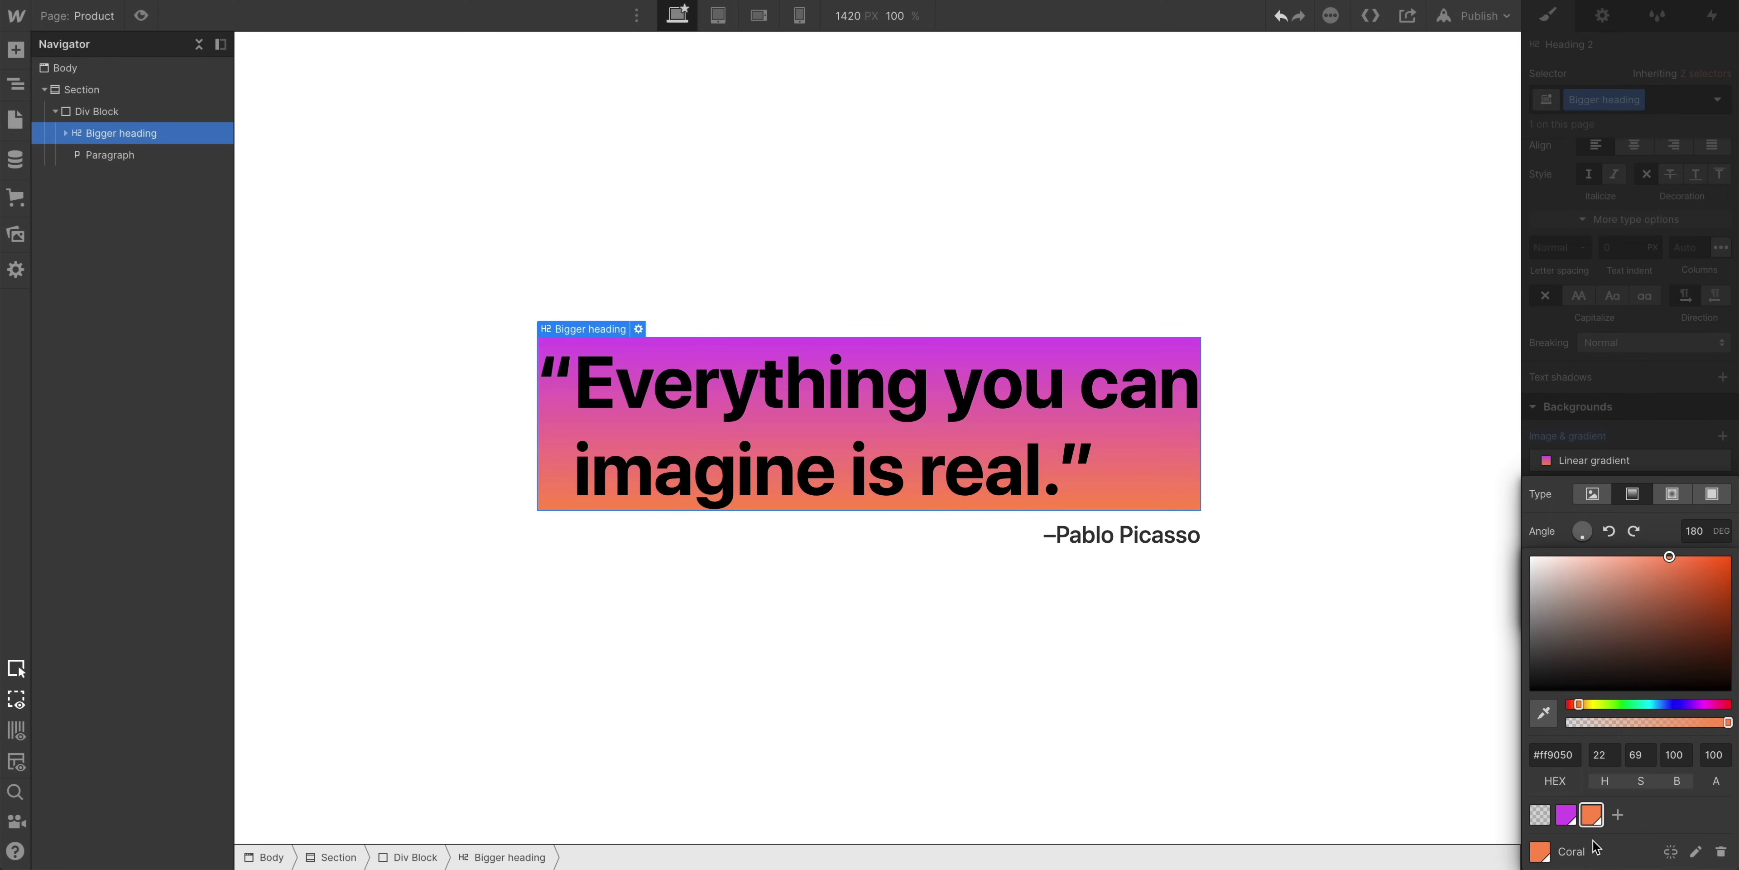
click(1664, 534)
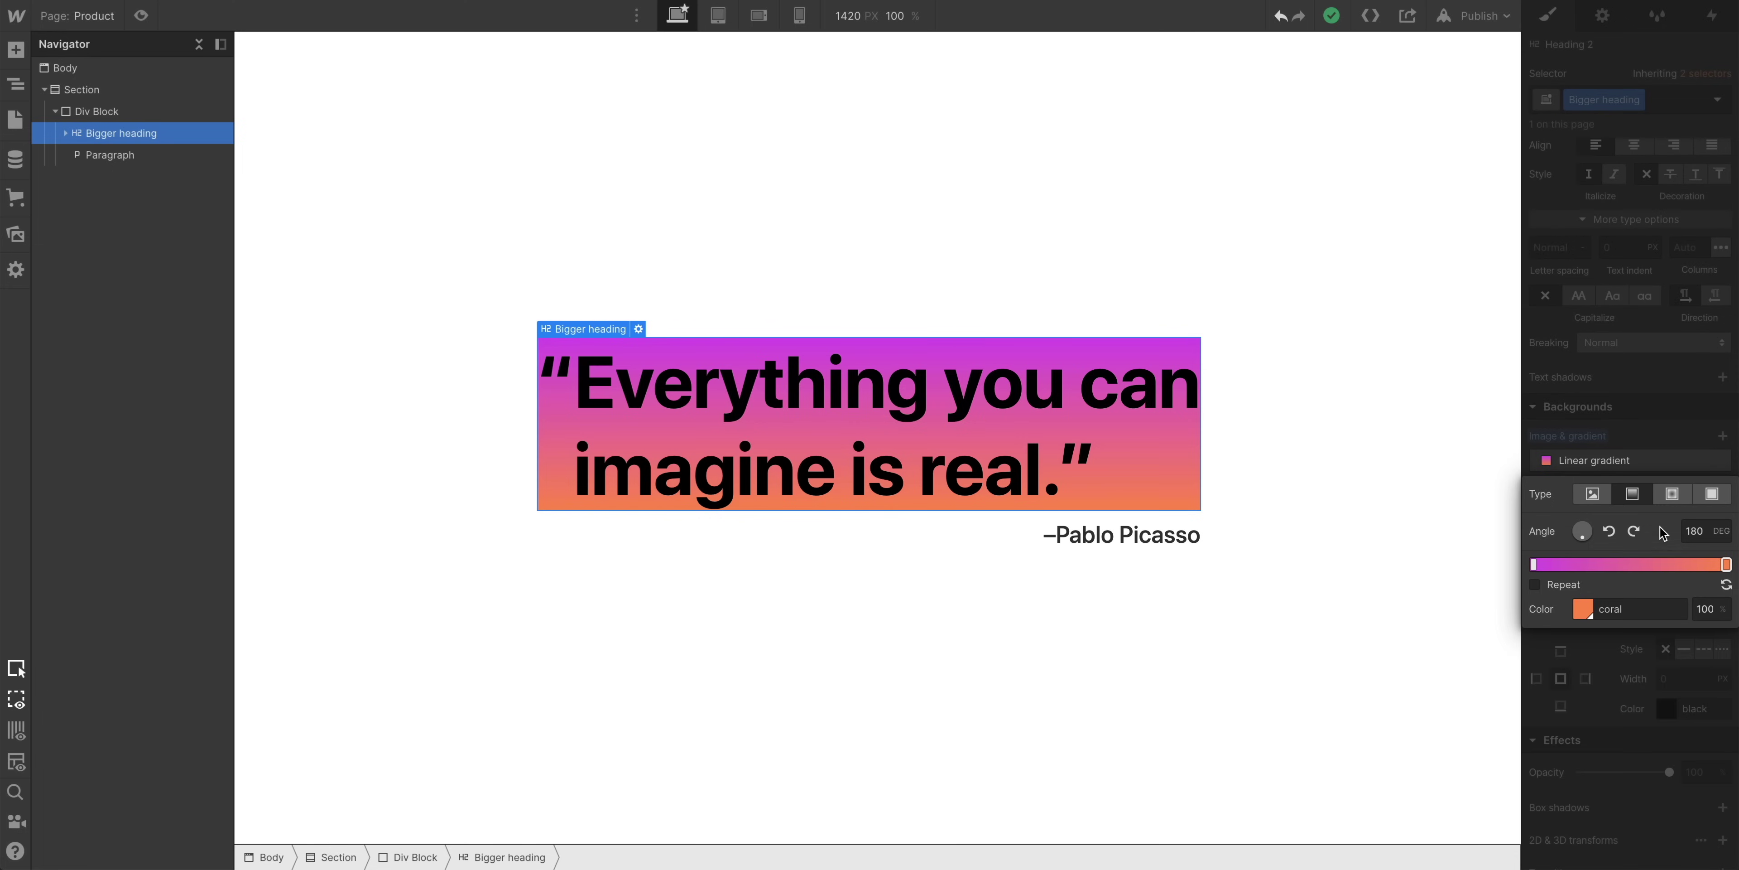
- Rotate the heading's linear gradient to an angle of 53 degrees
click(1583, 537)
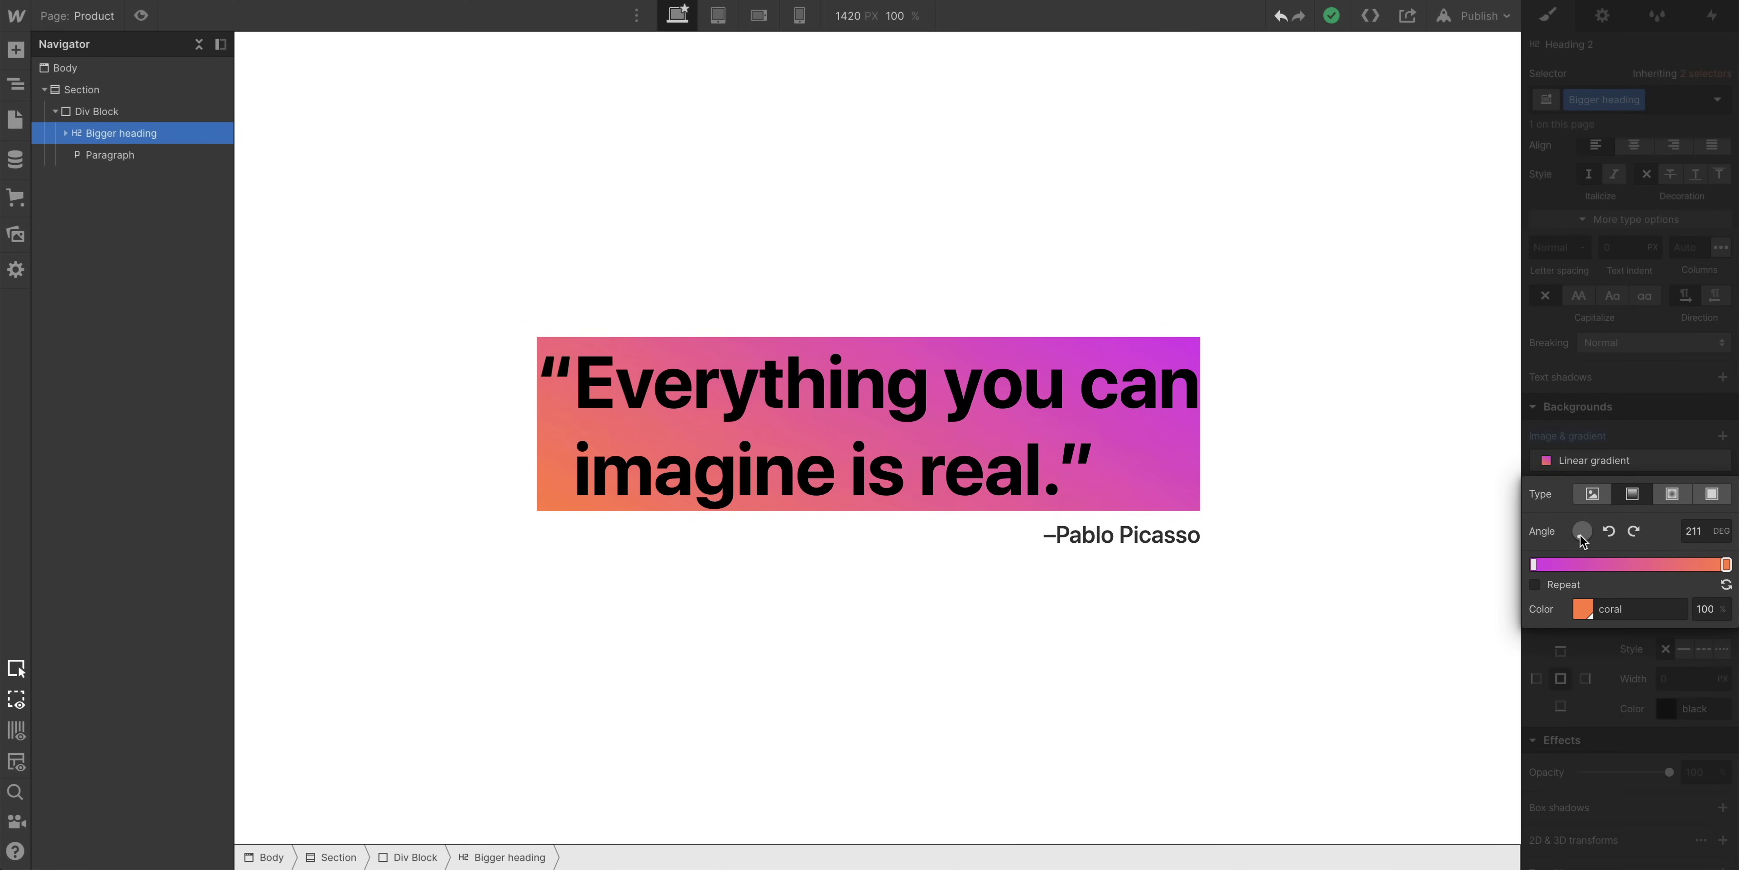
drag(1575, 540, 1606, 533)
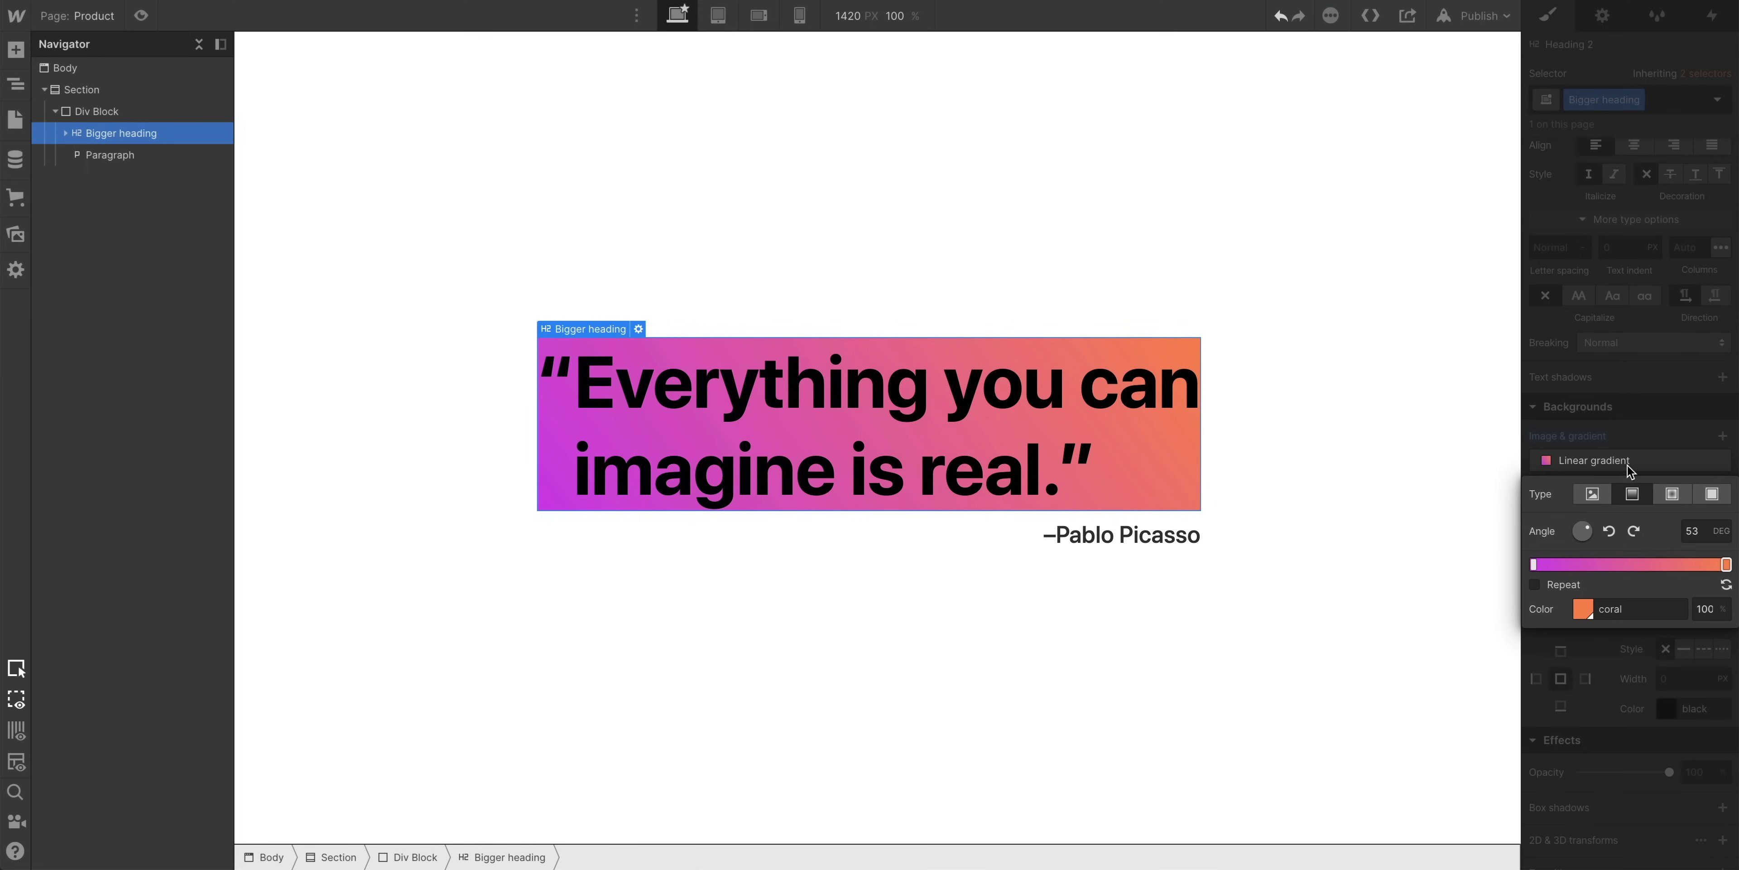
click(1645, 443)
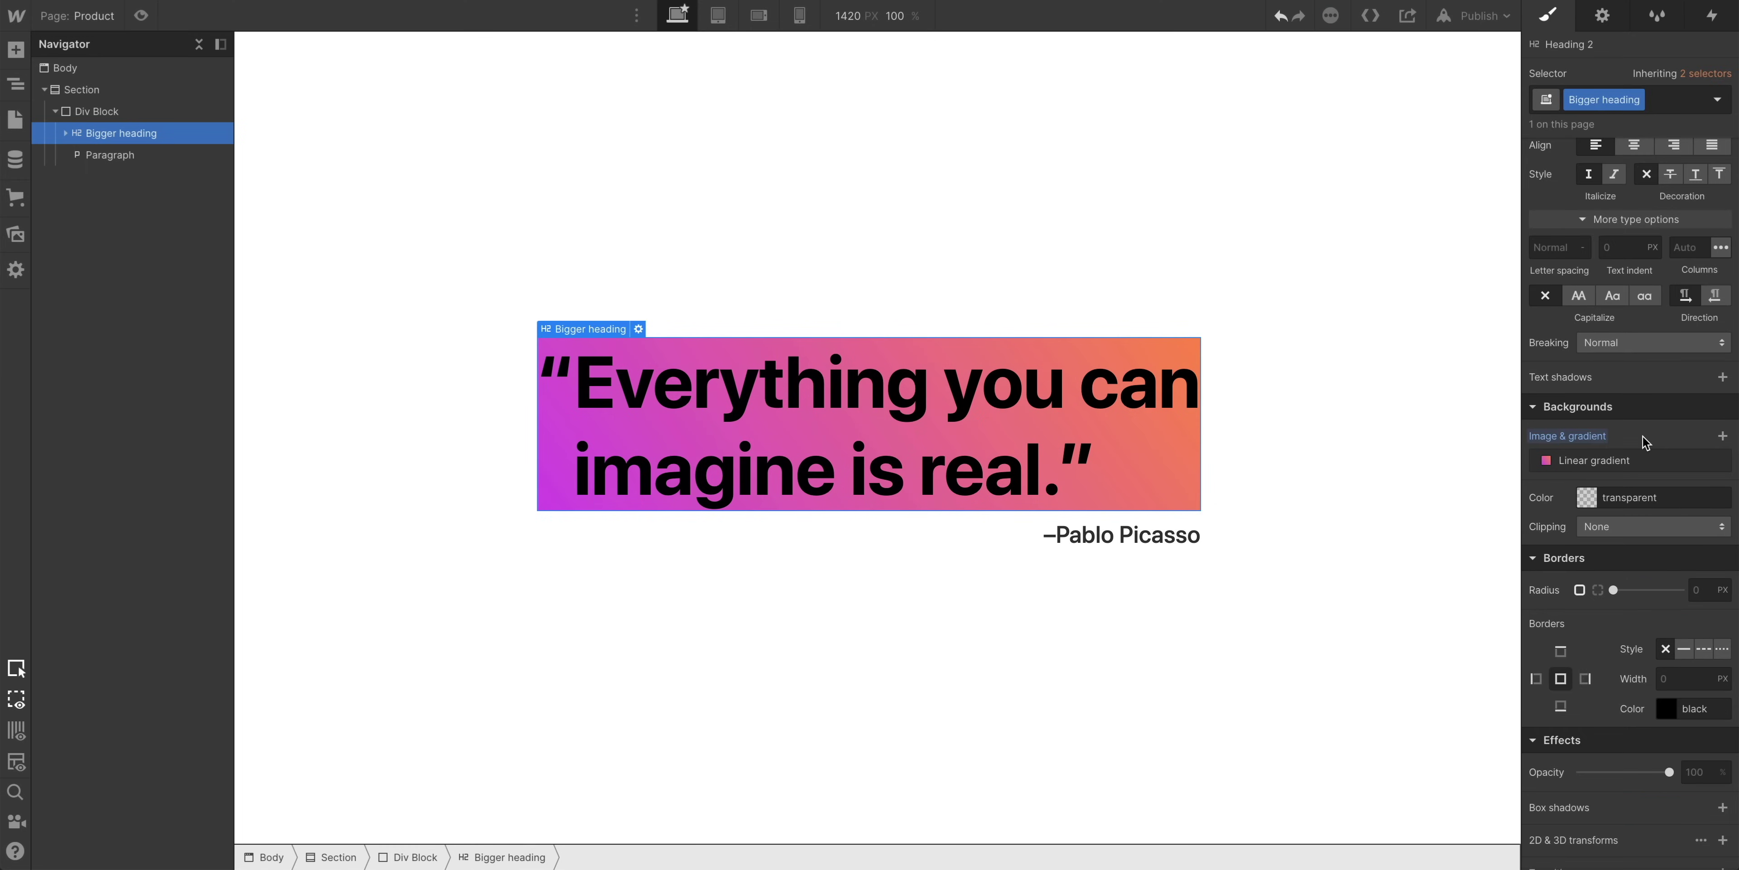
- Clip the quote heading's gradient background to its text and reopen the gradient's color settings
click(1718, 530)
click(1709, 590)
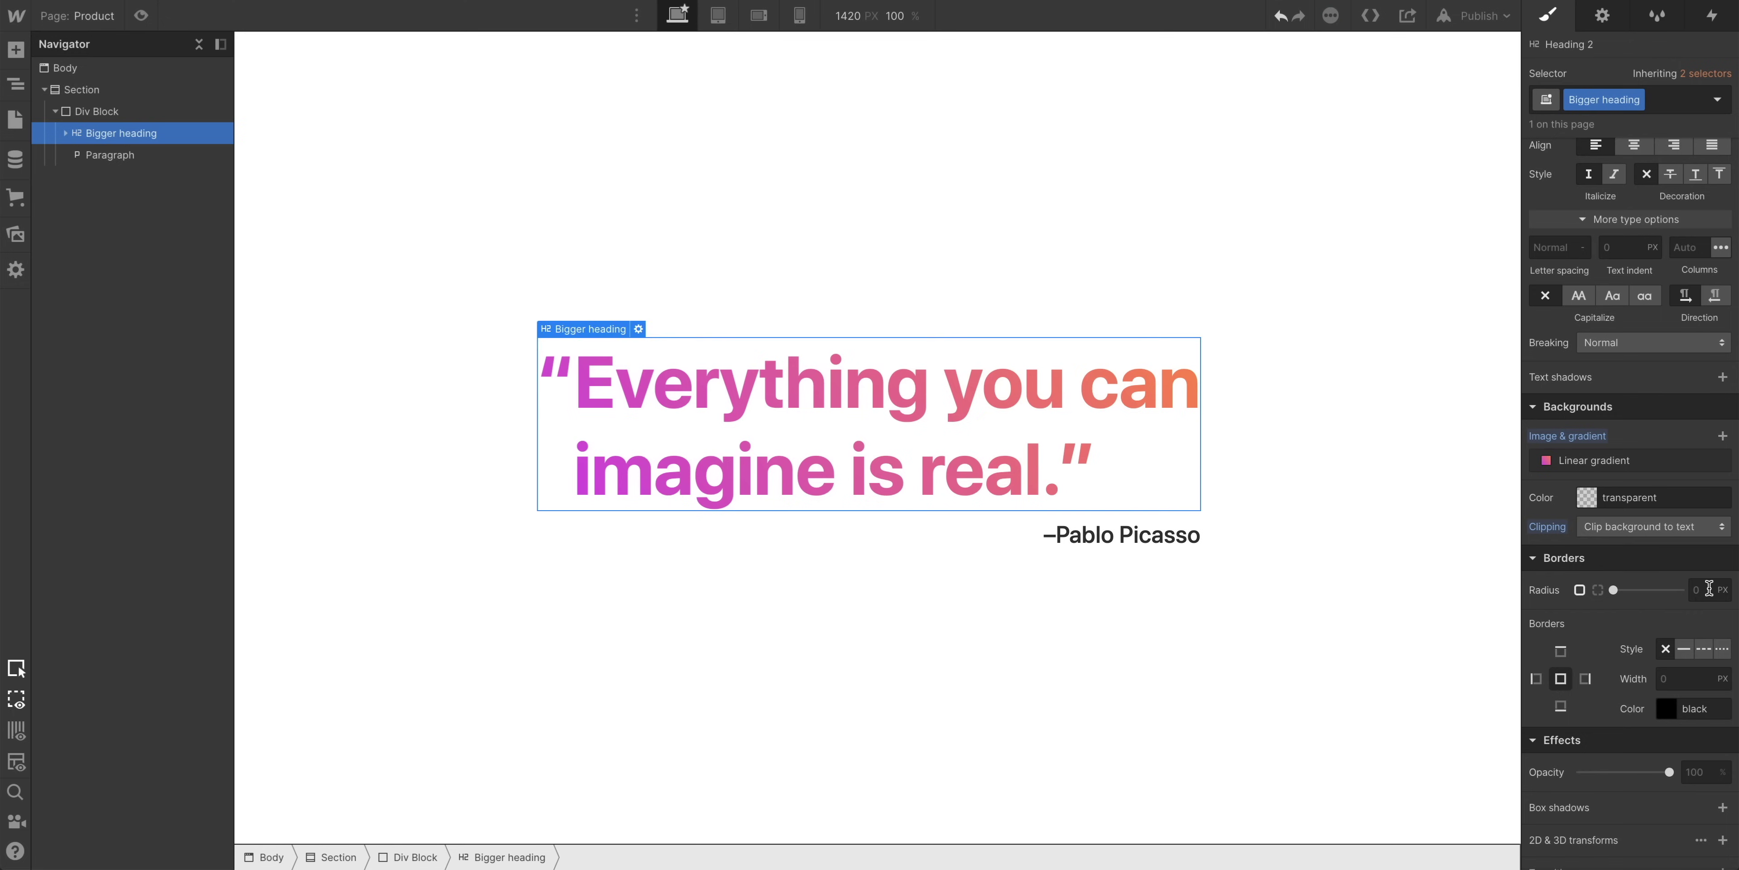
click(1620, 463)
click(1584, 608)
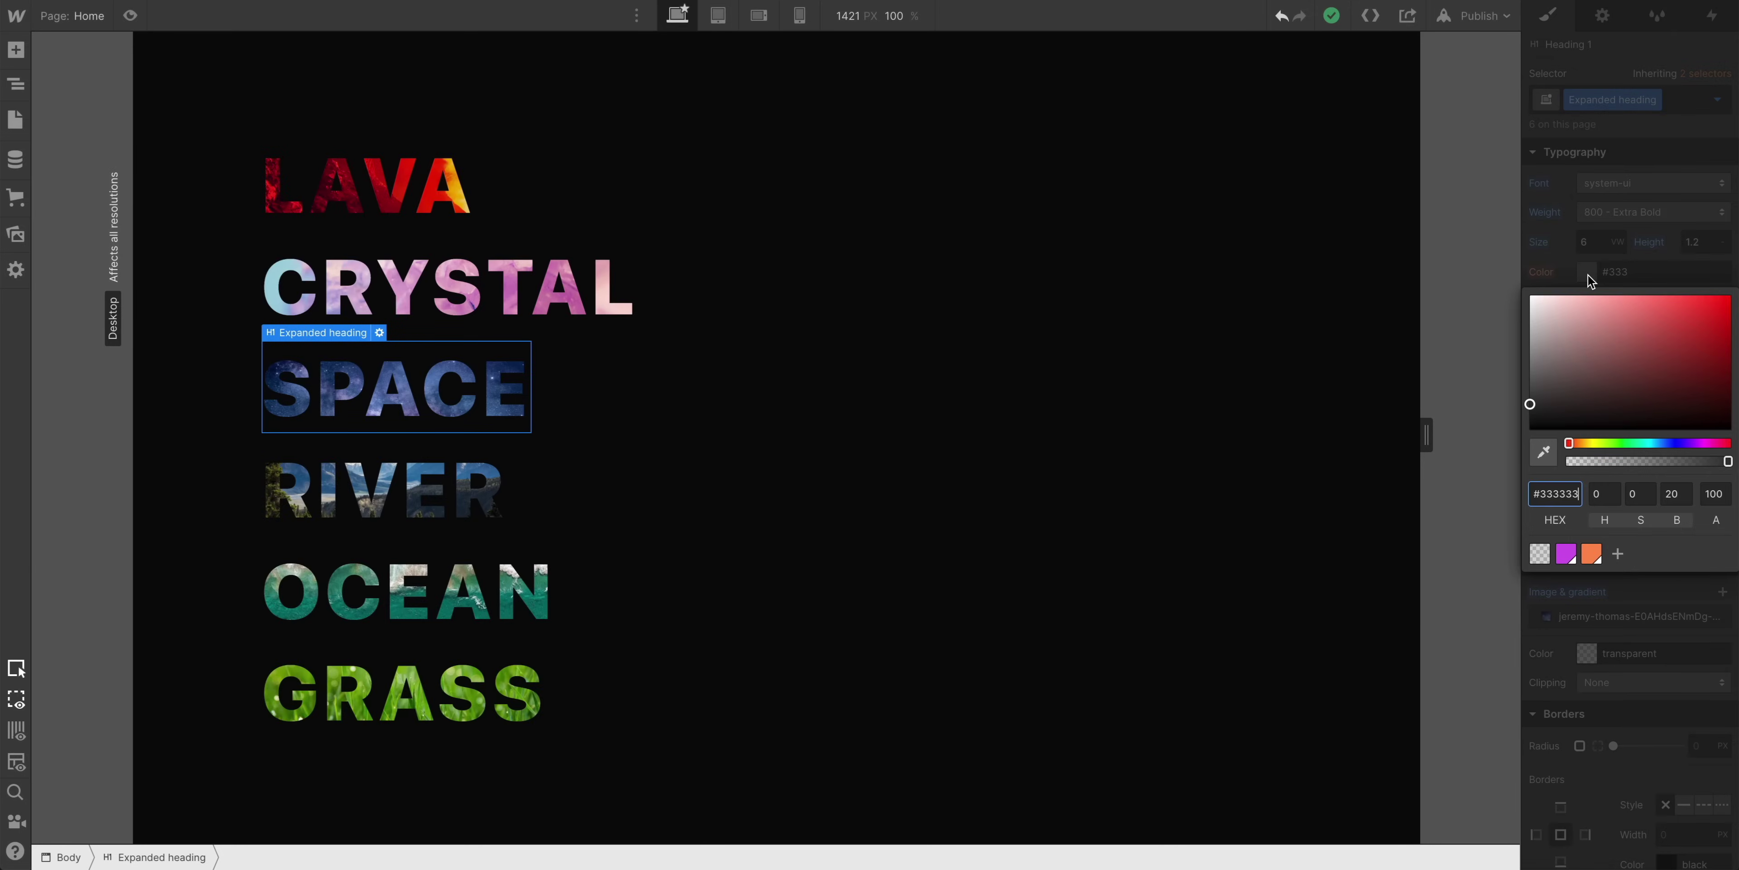
- Set the Expanded heading class's text color to white, using the "SPACE" heading
drag(1562, 312, 1522, 290)
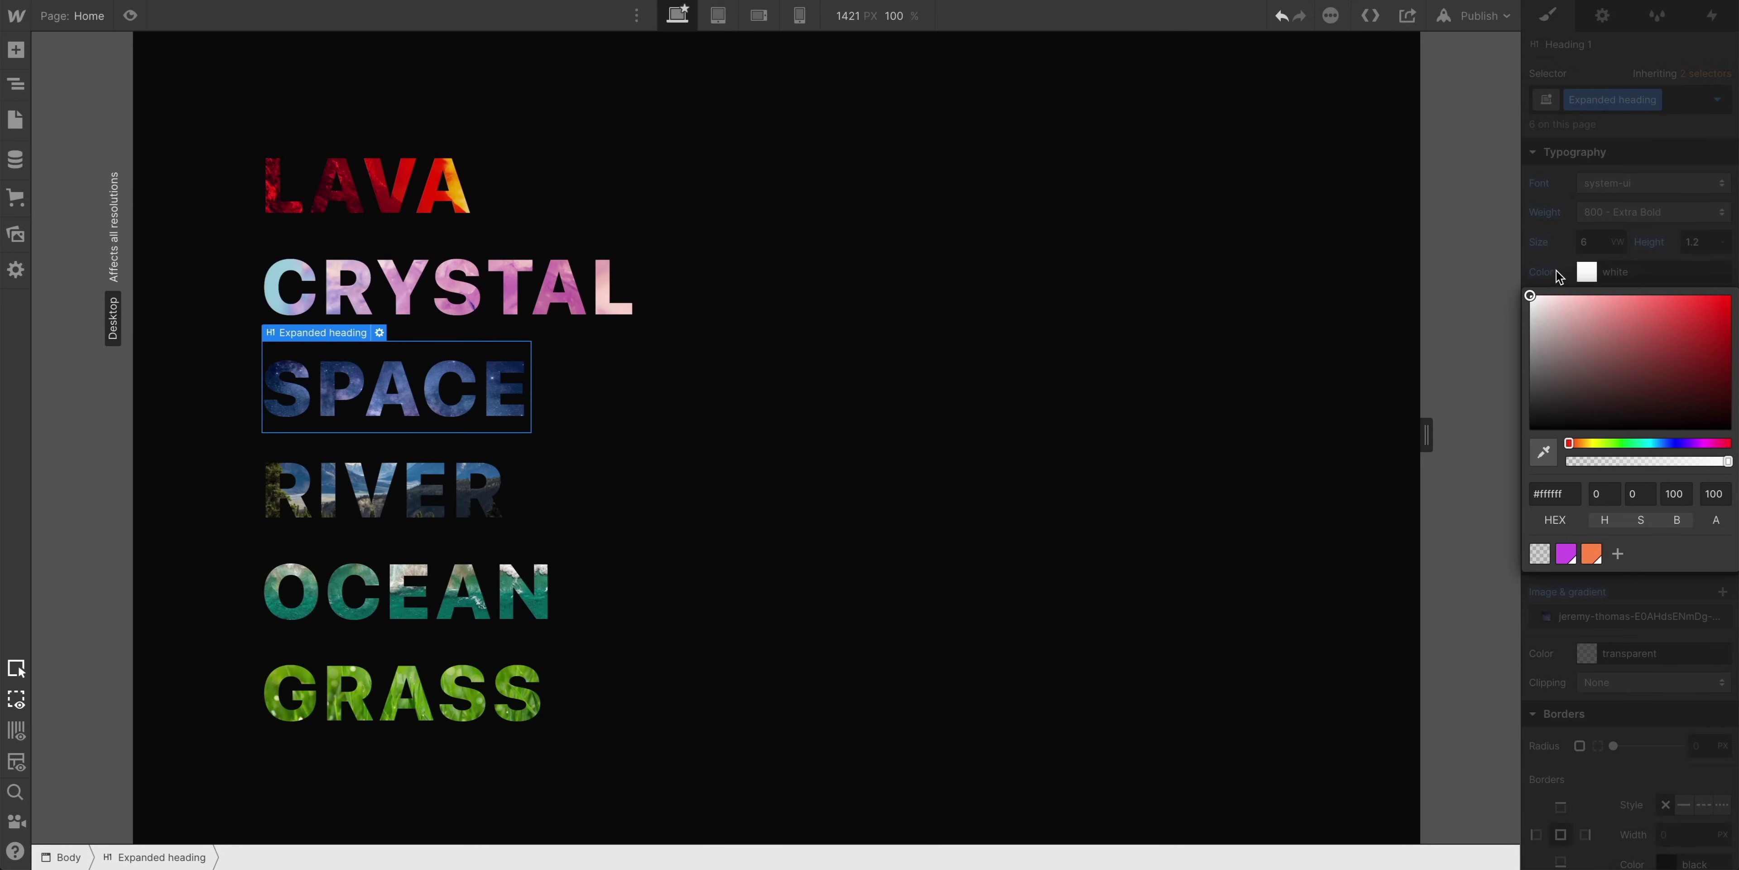
click(1561, 269)
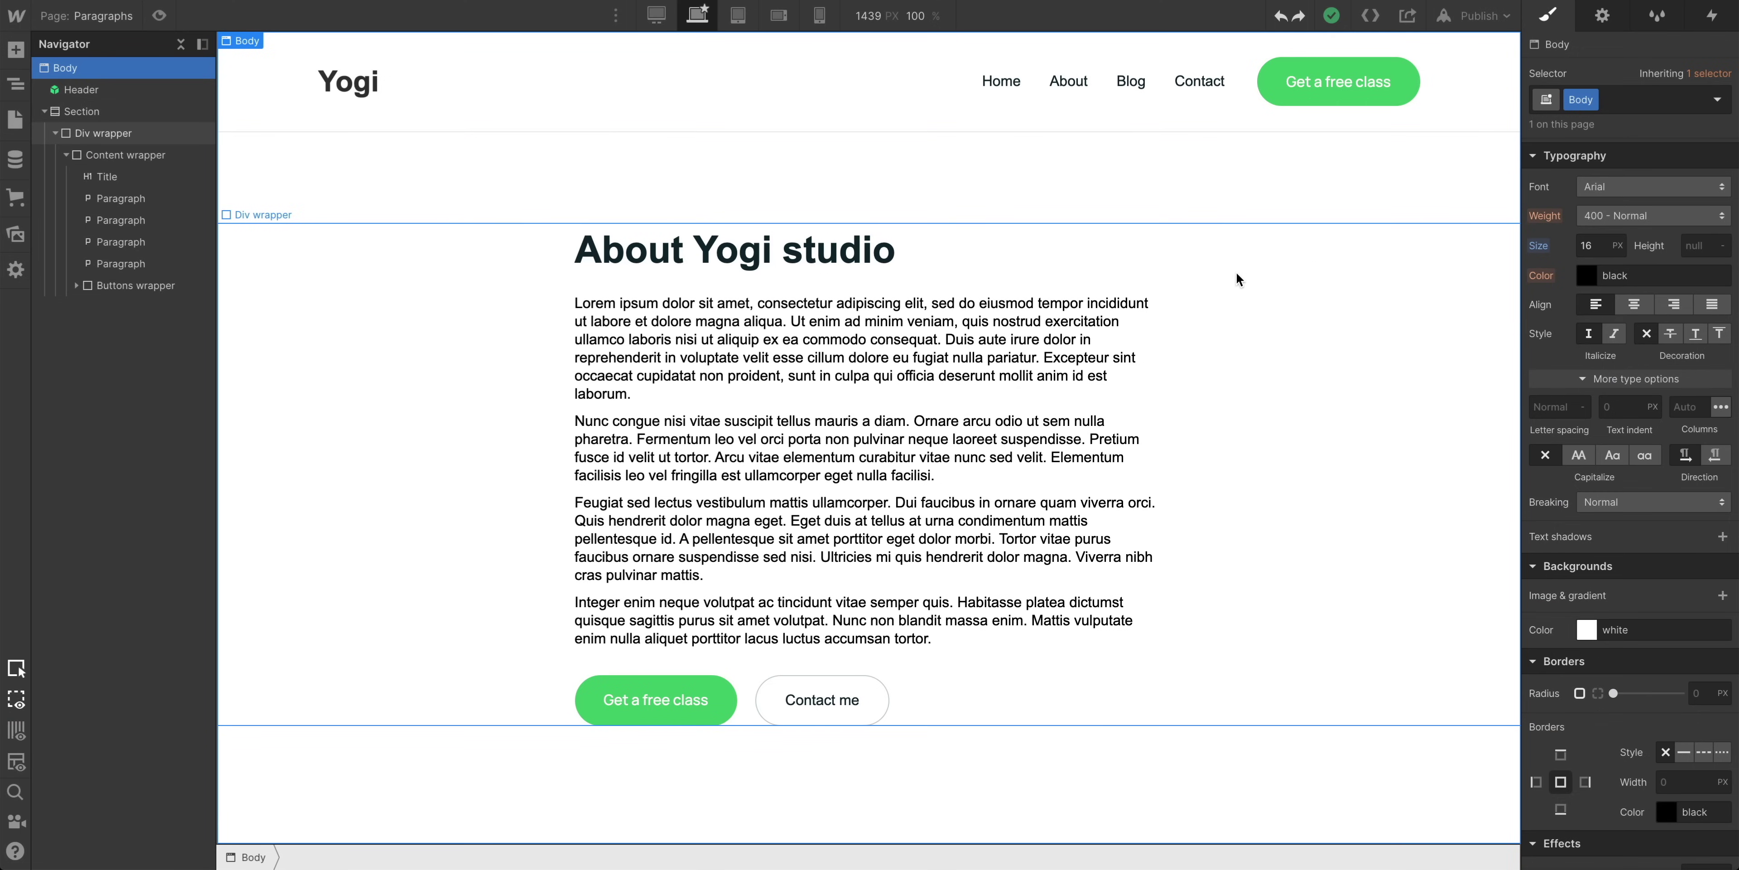
- Set the line height of the first paragraph under "About Yogi studio" to 1.5
click(1127, 314)
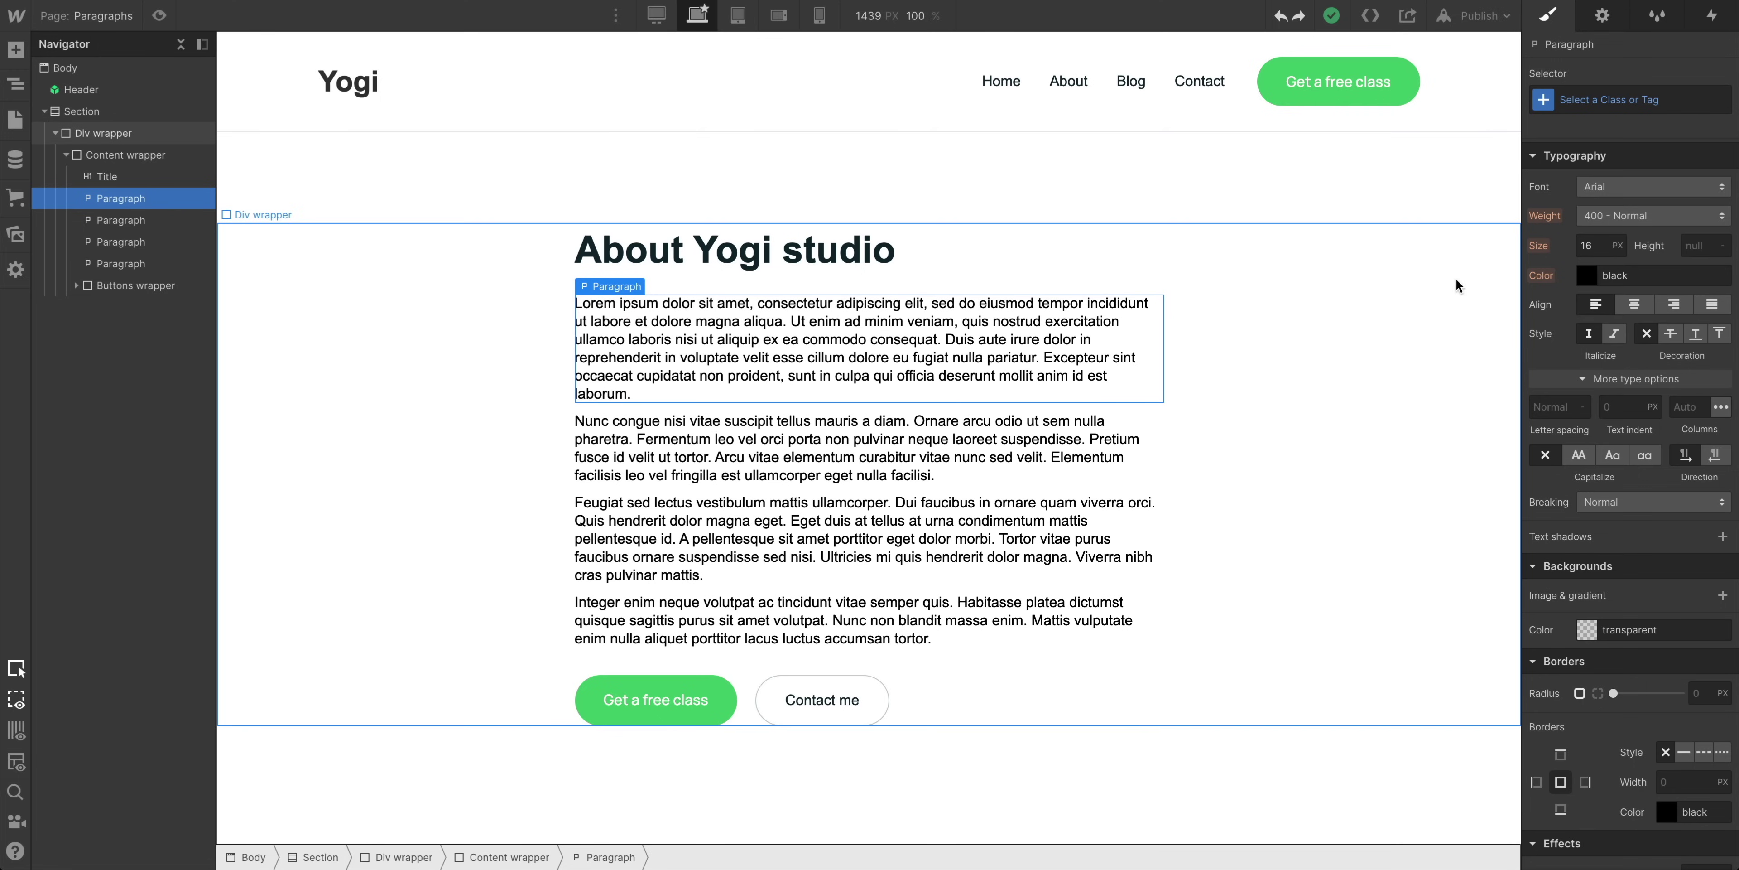
click(1697, 244)
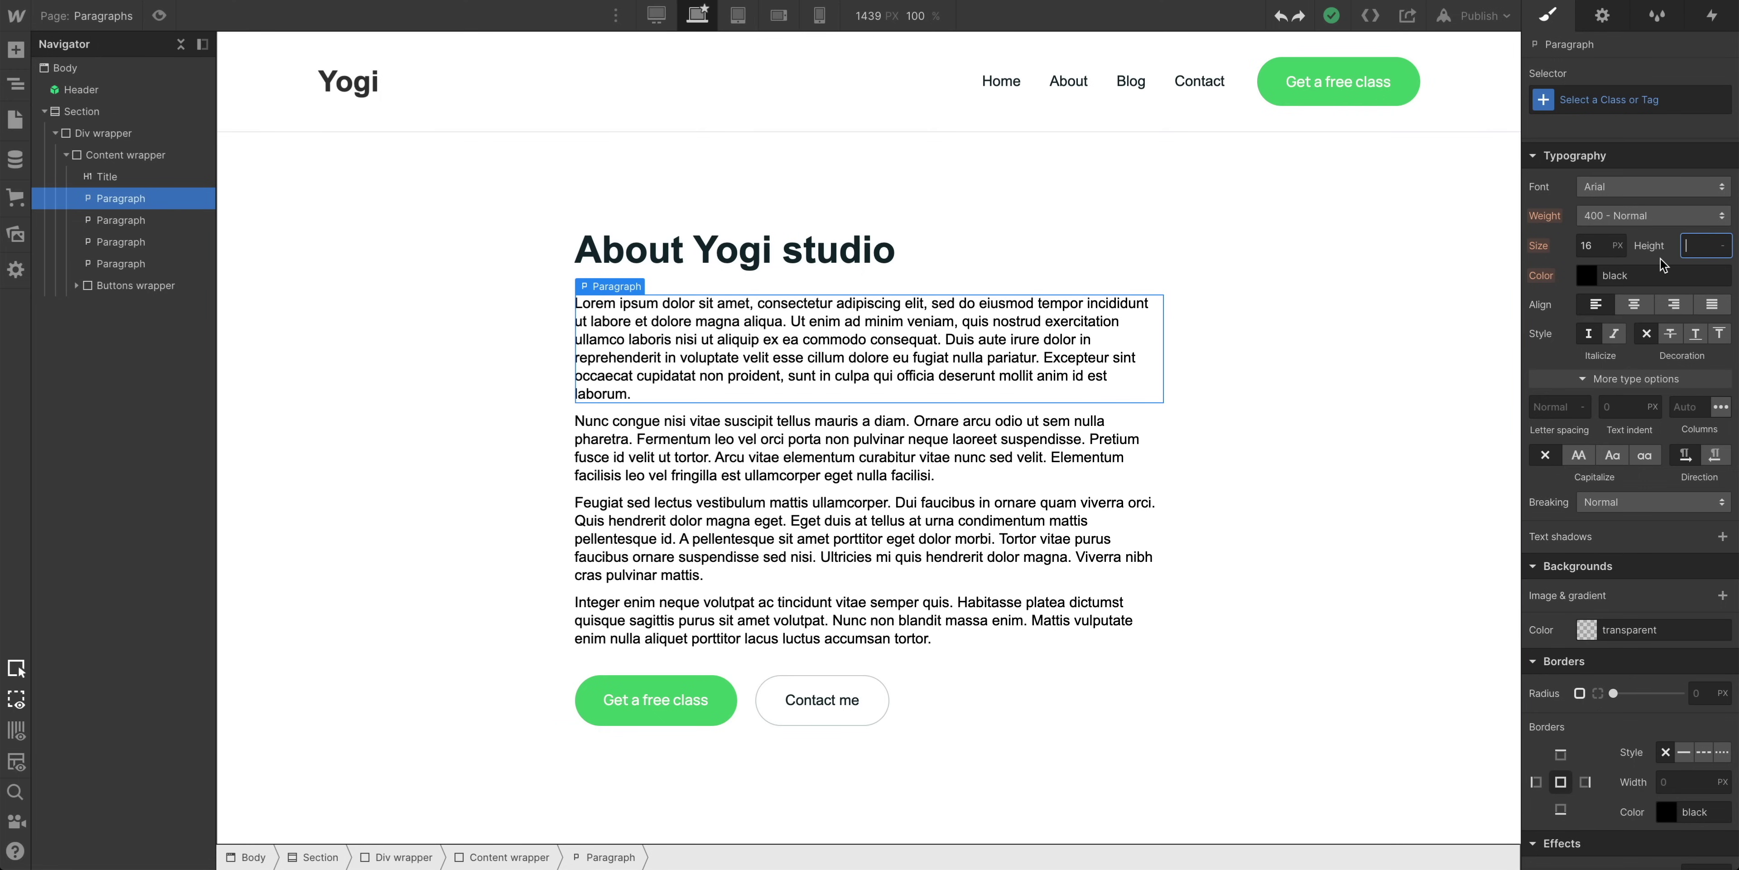
text(1.5)
key(Return)
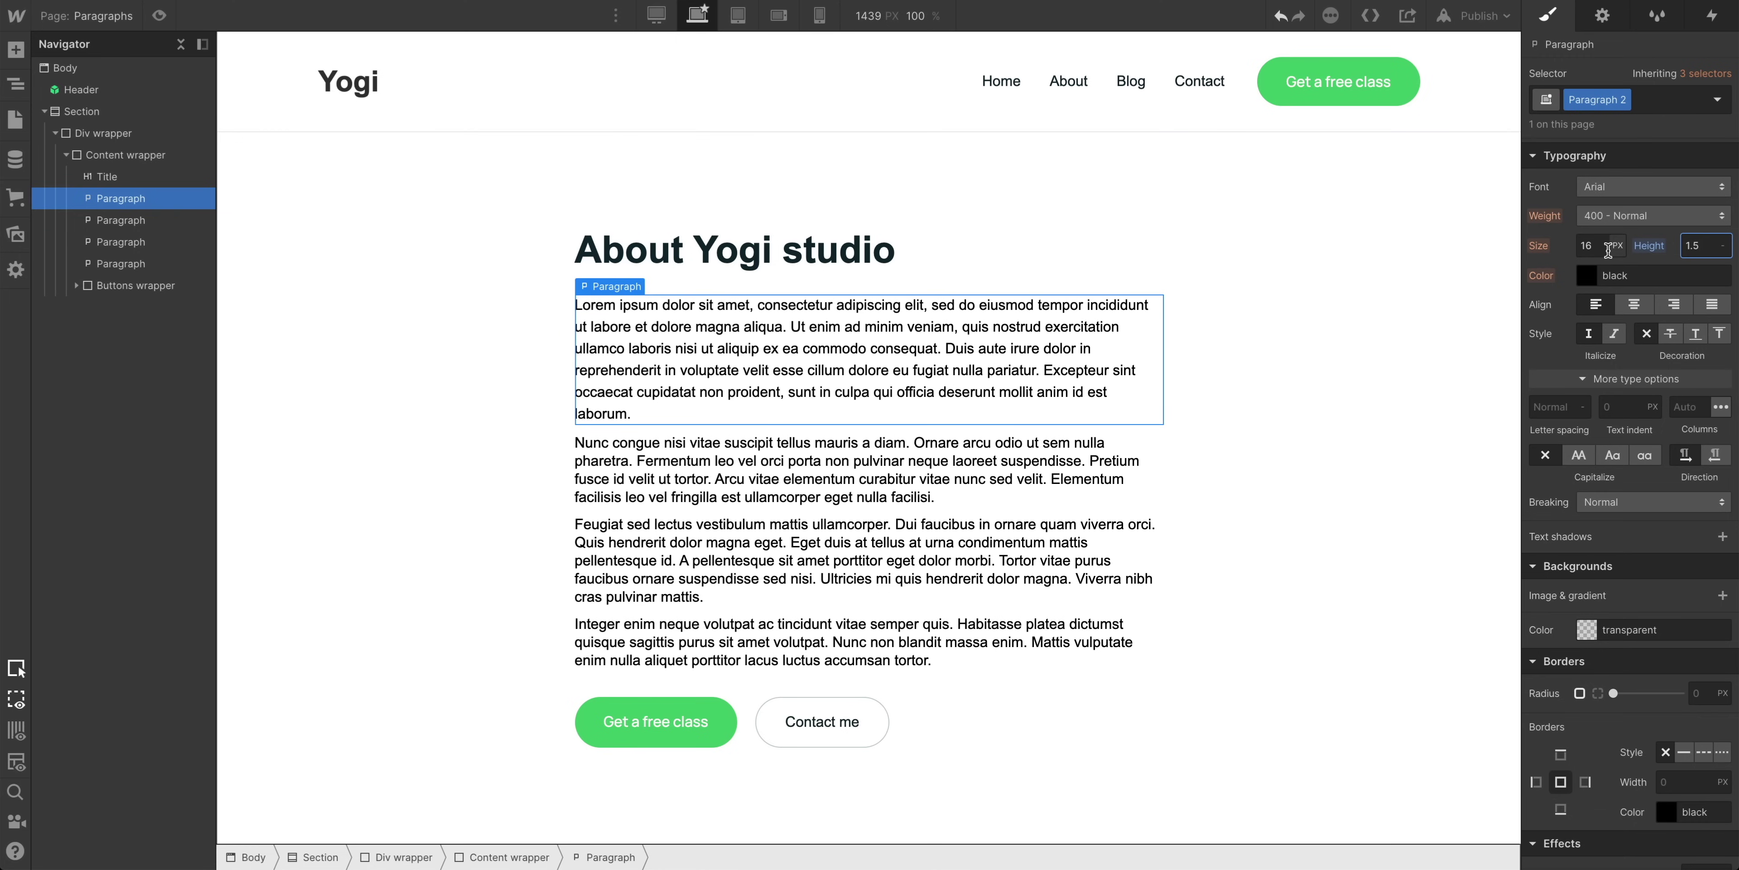
- Try larger font sizes on the first paragraph and return its size to 16 px
click(1602, 247)
key(Up)
key(Up)
key(Up)
key(Up)
key(Up)
key(Up)
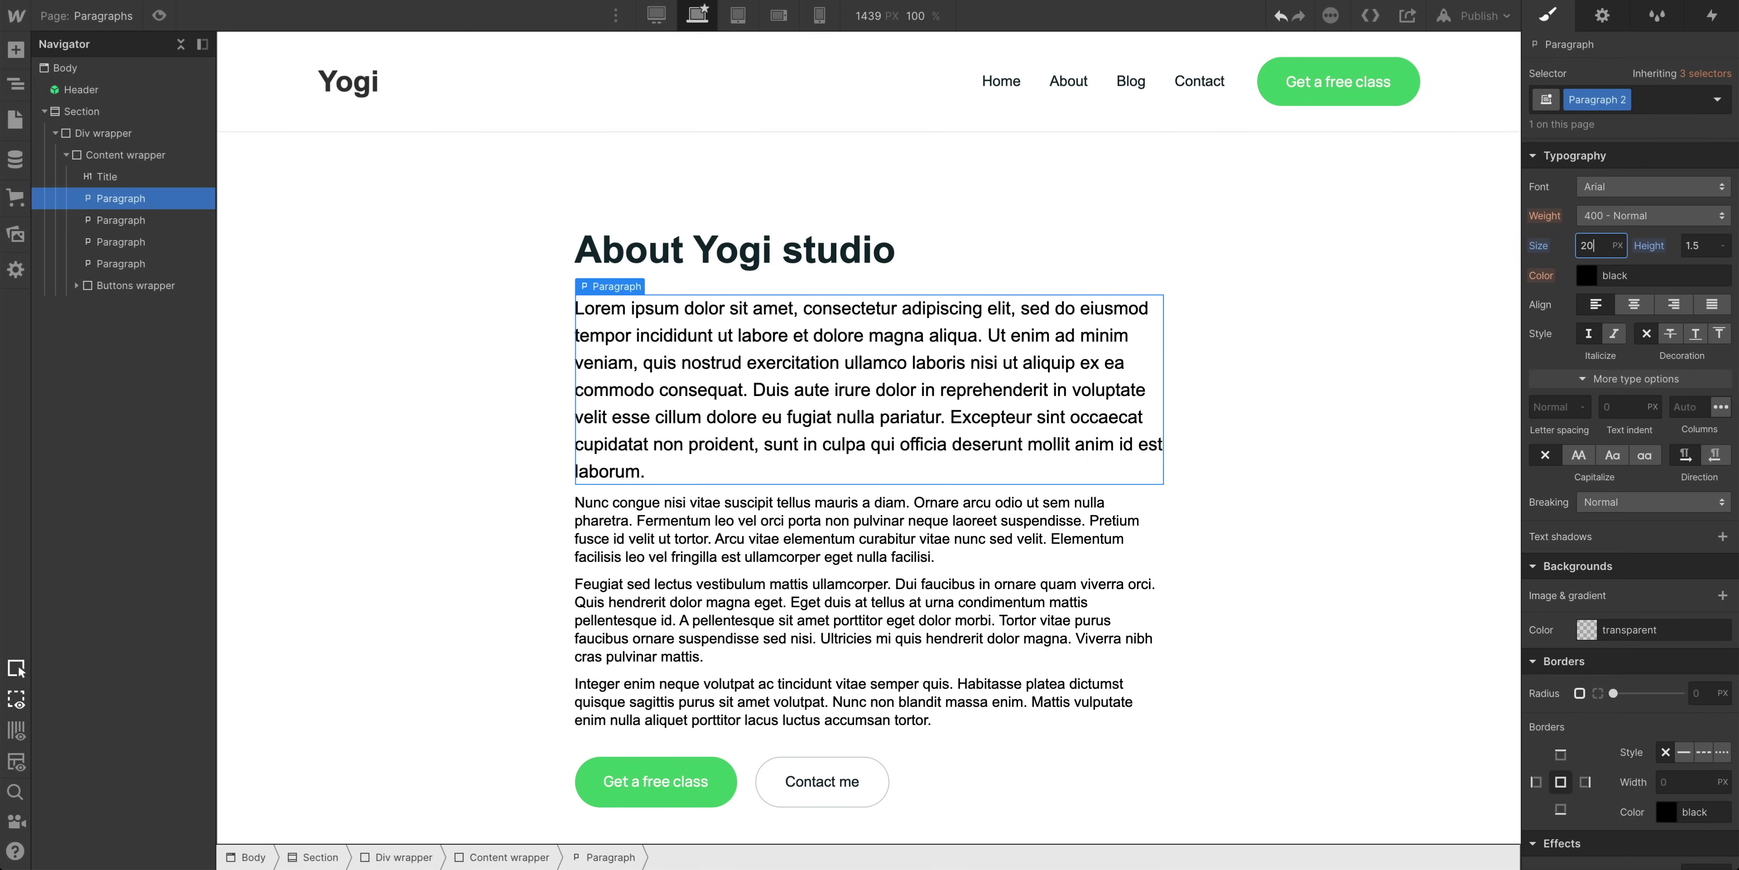
key(Down)
key(Down)
key(Down)
key(Down)
key(Down)
key(Down)
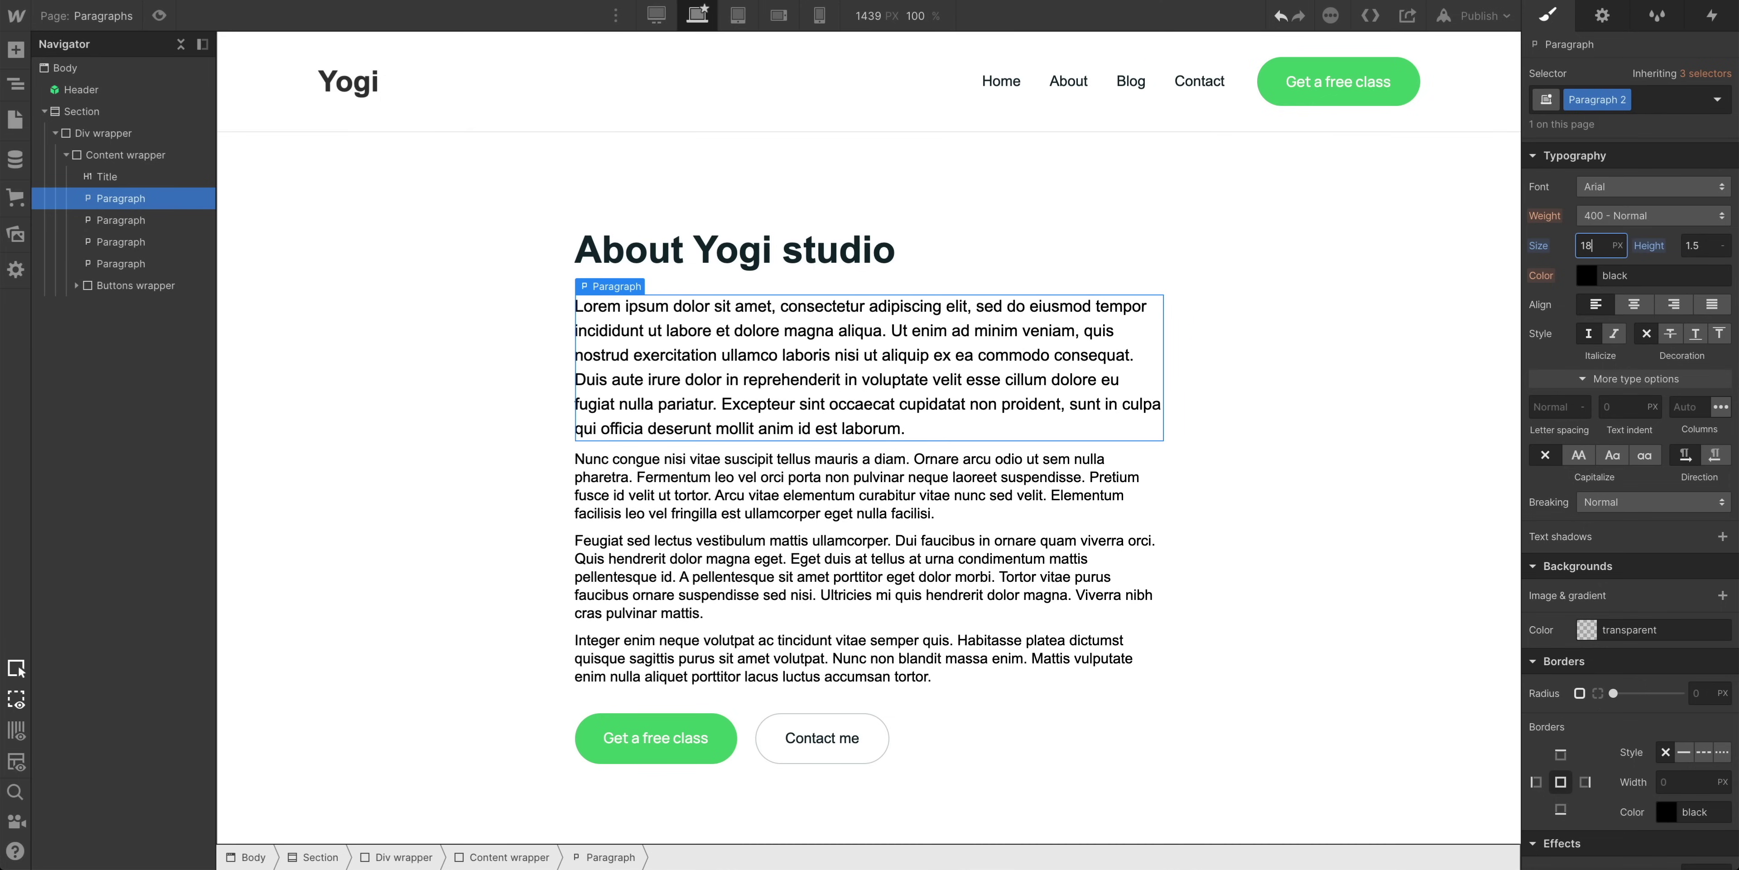
click(1566, 258)
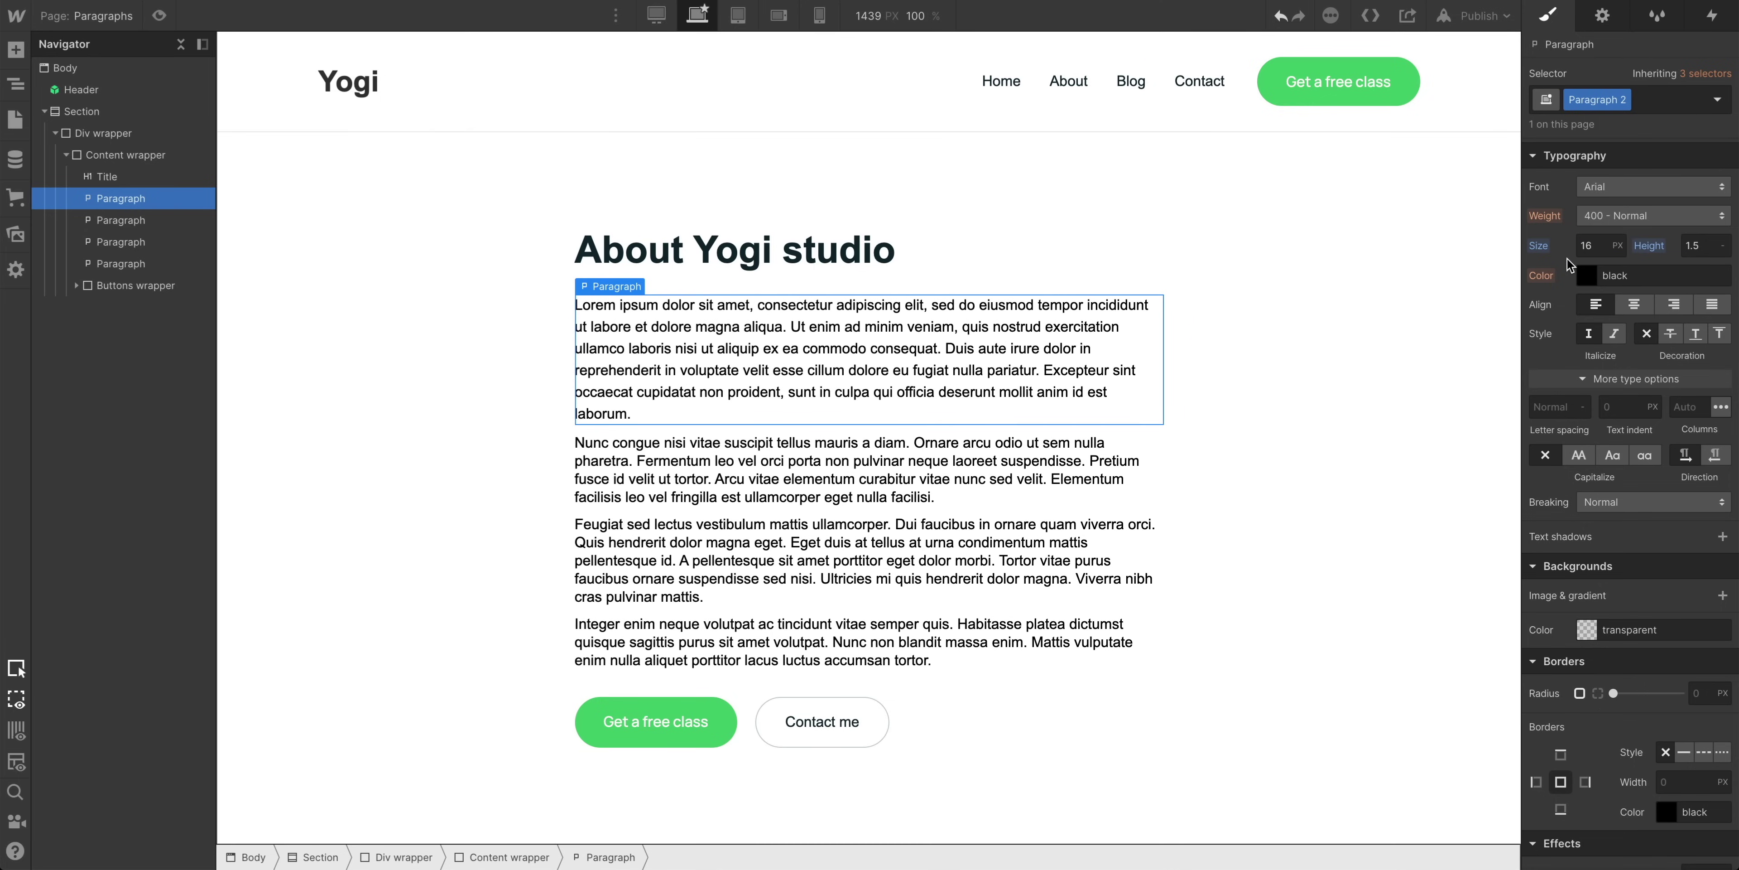
- Apply the existing Paragraph 2 class to the second paragraph under "About Yogi studio"
click(1116, 460)
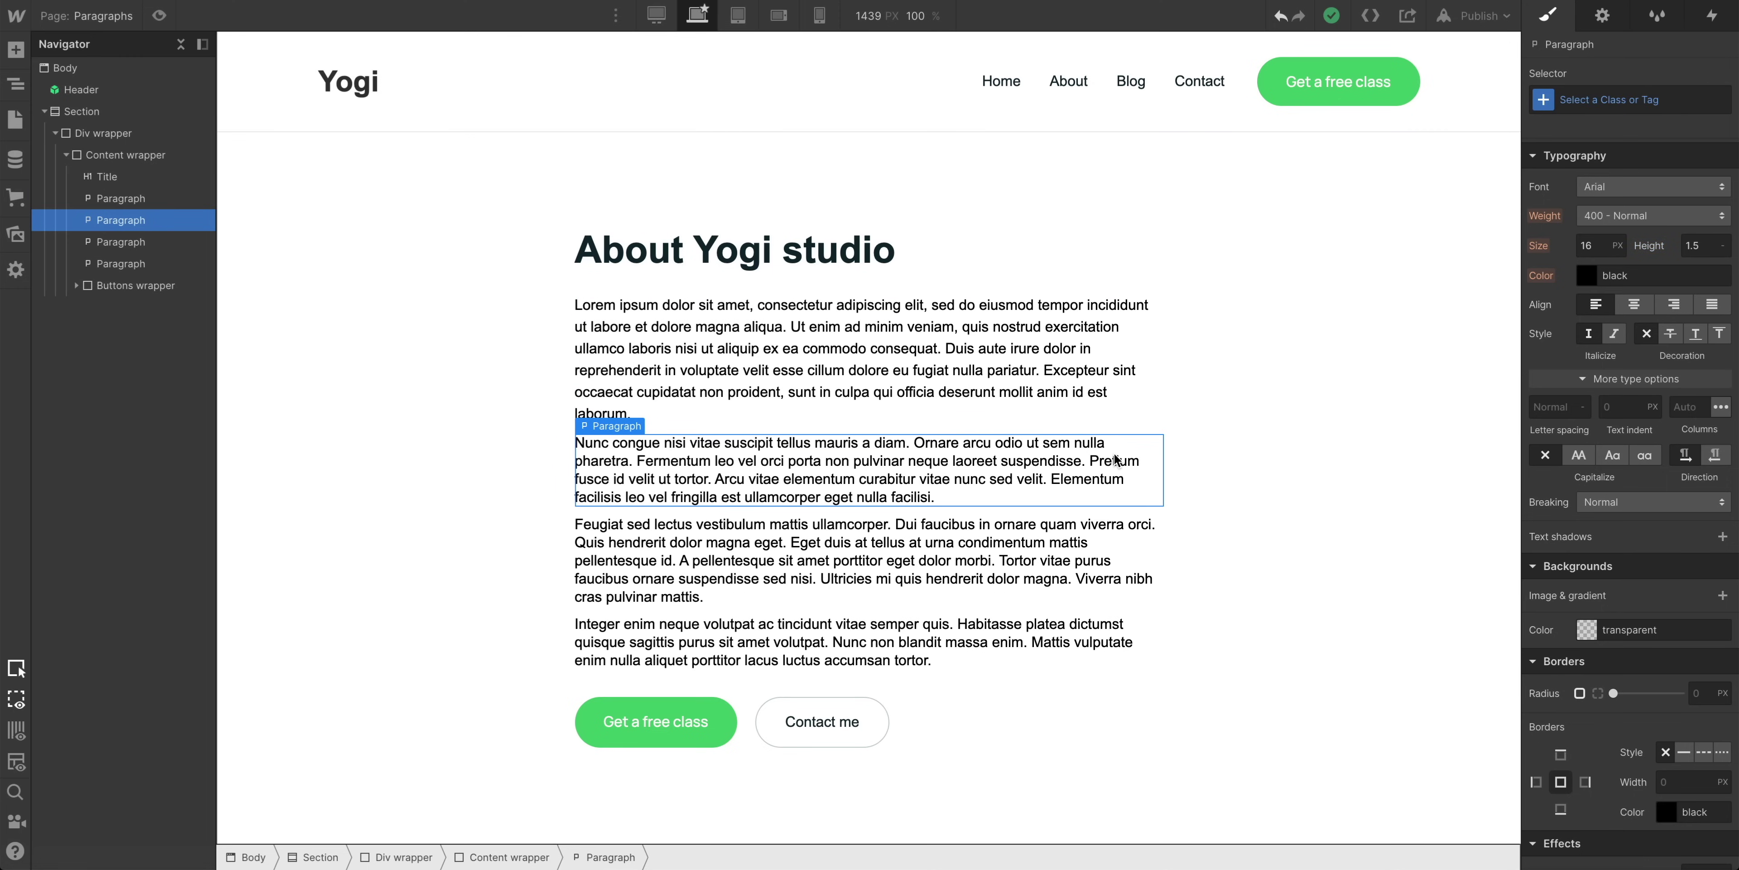
click(1588, 104)
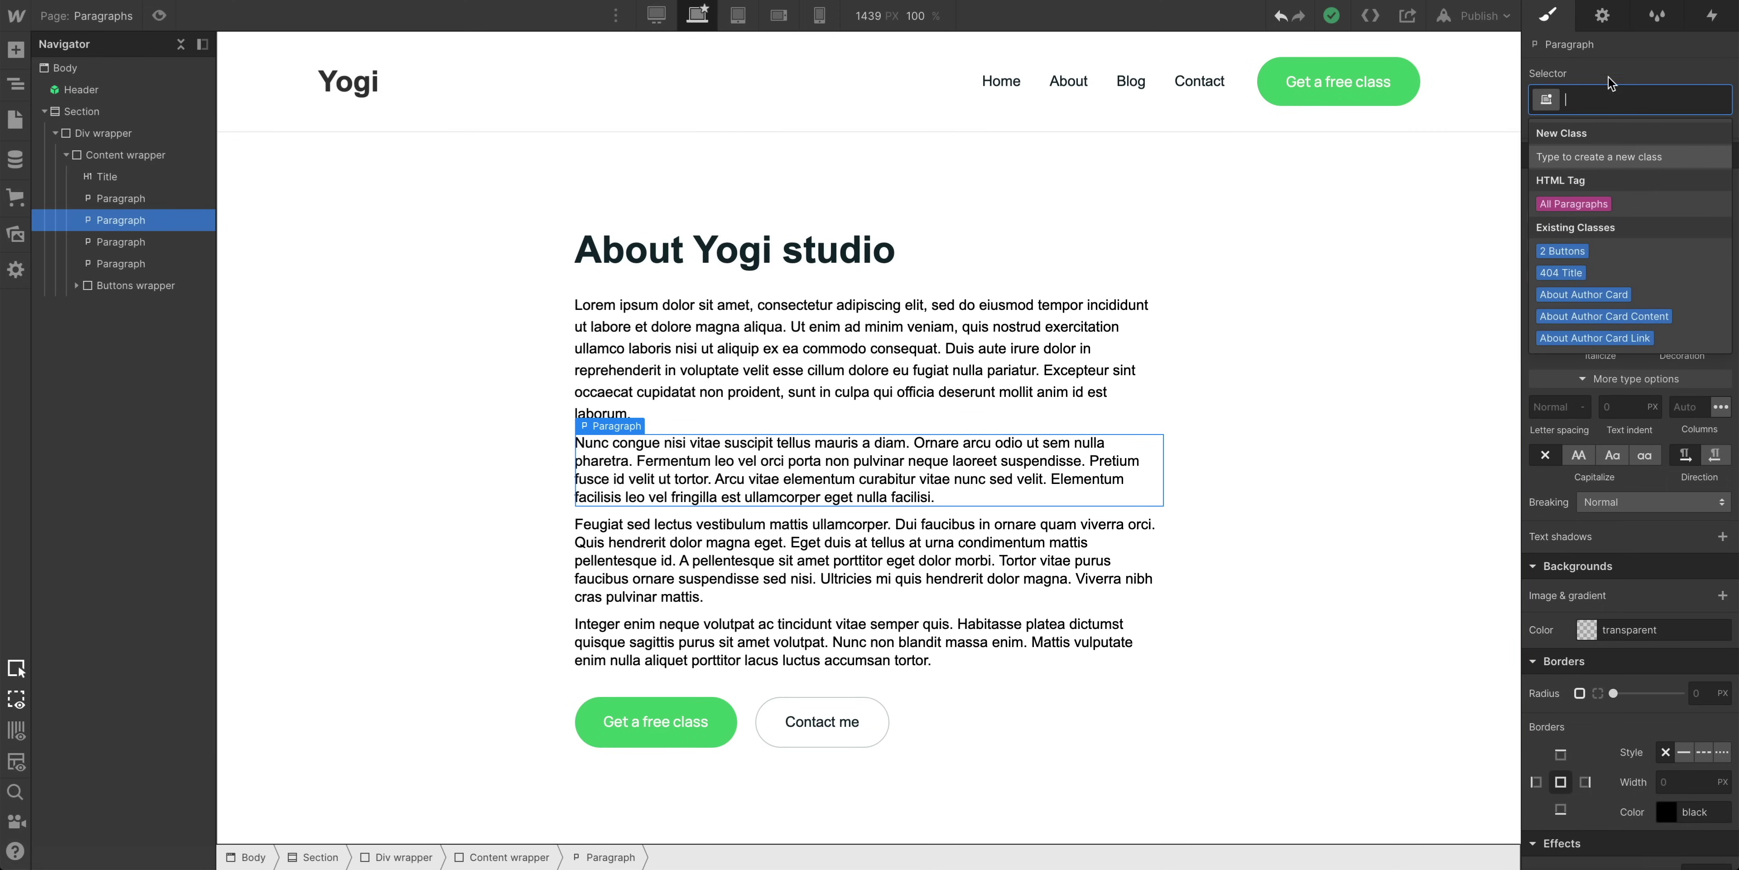
text(parag)
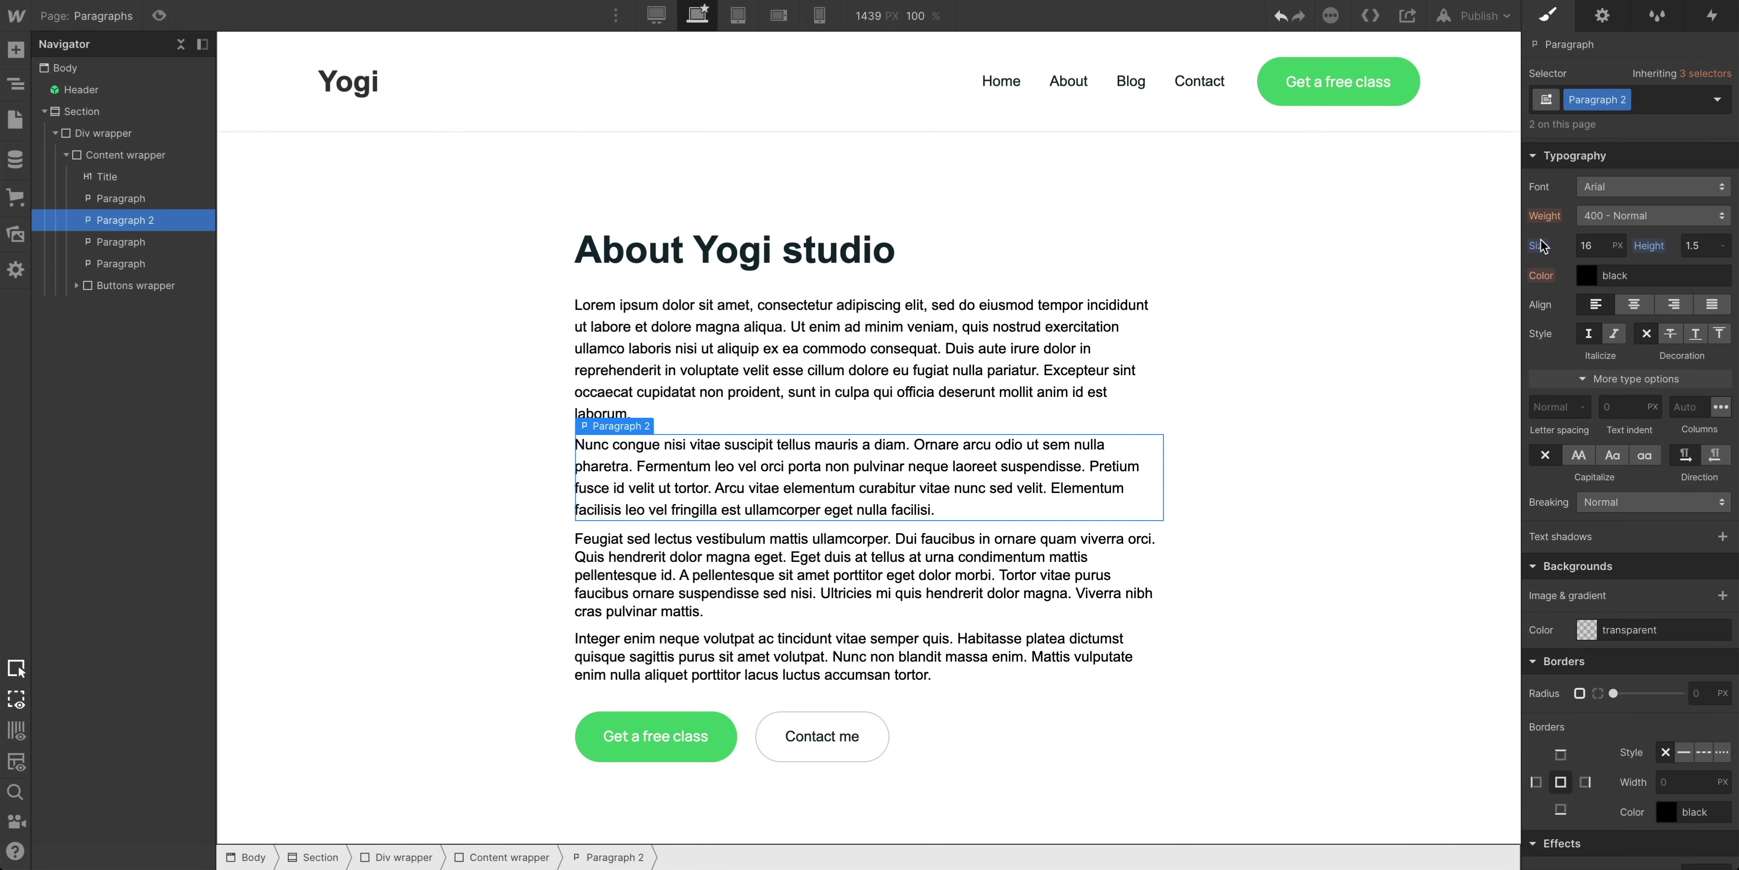
- Set the font of the Body (All Pages) tag to Lato
click(162, 71)
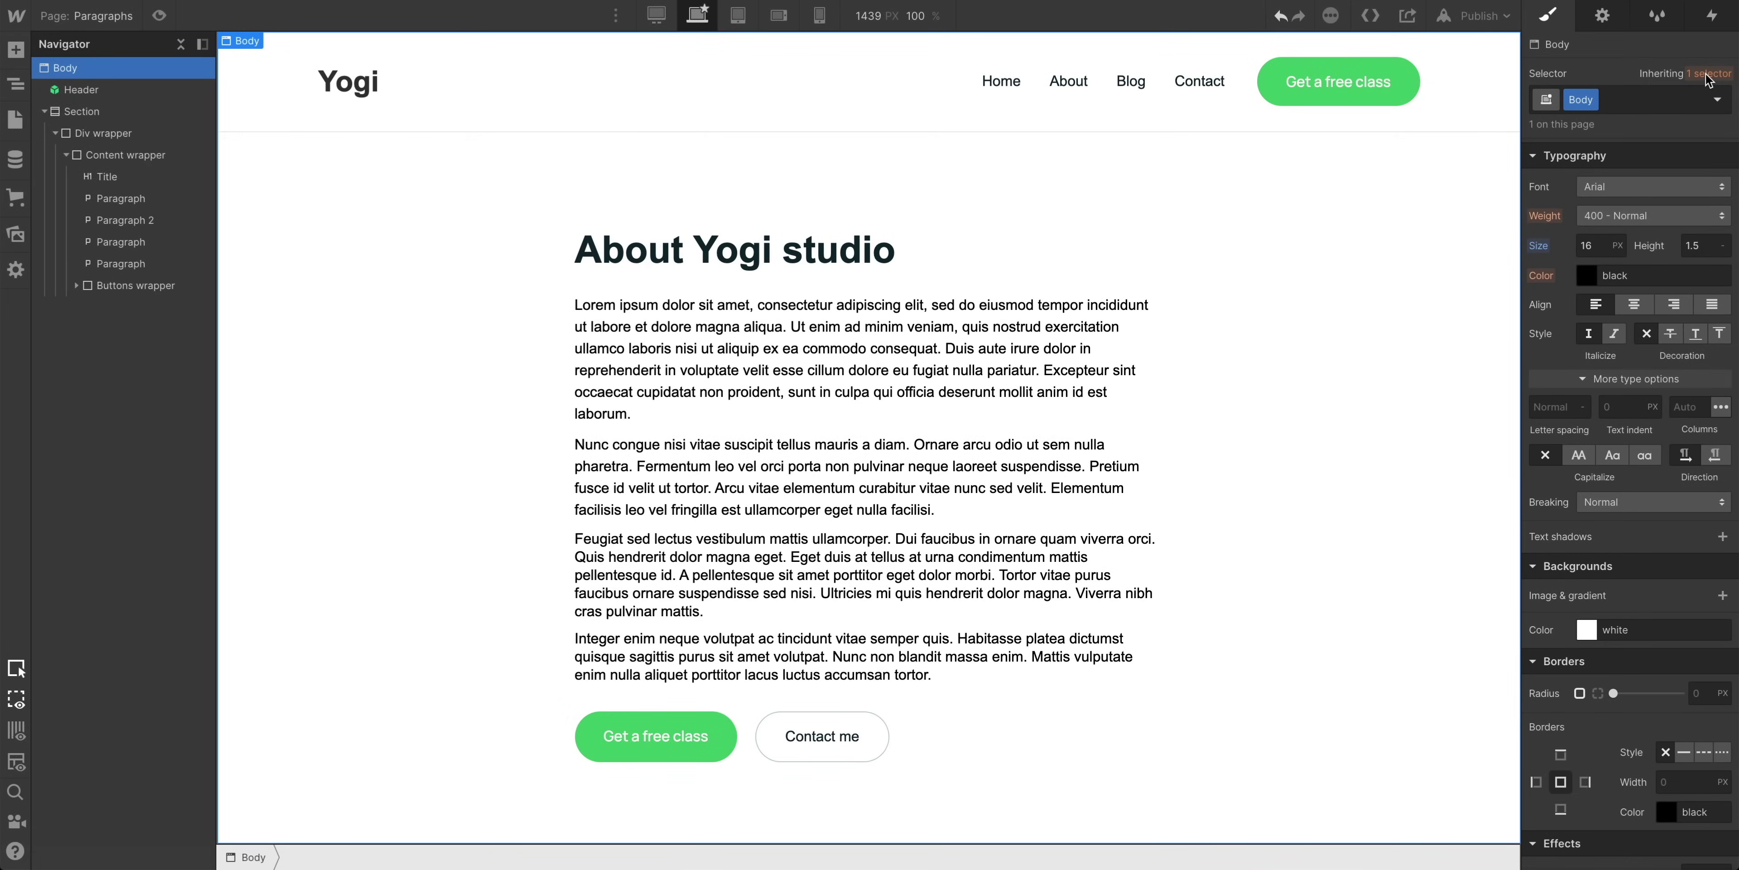
click(1708, 74)
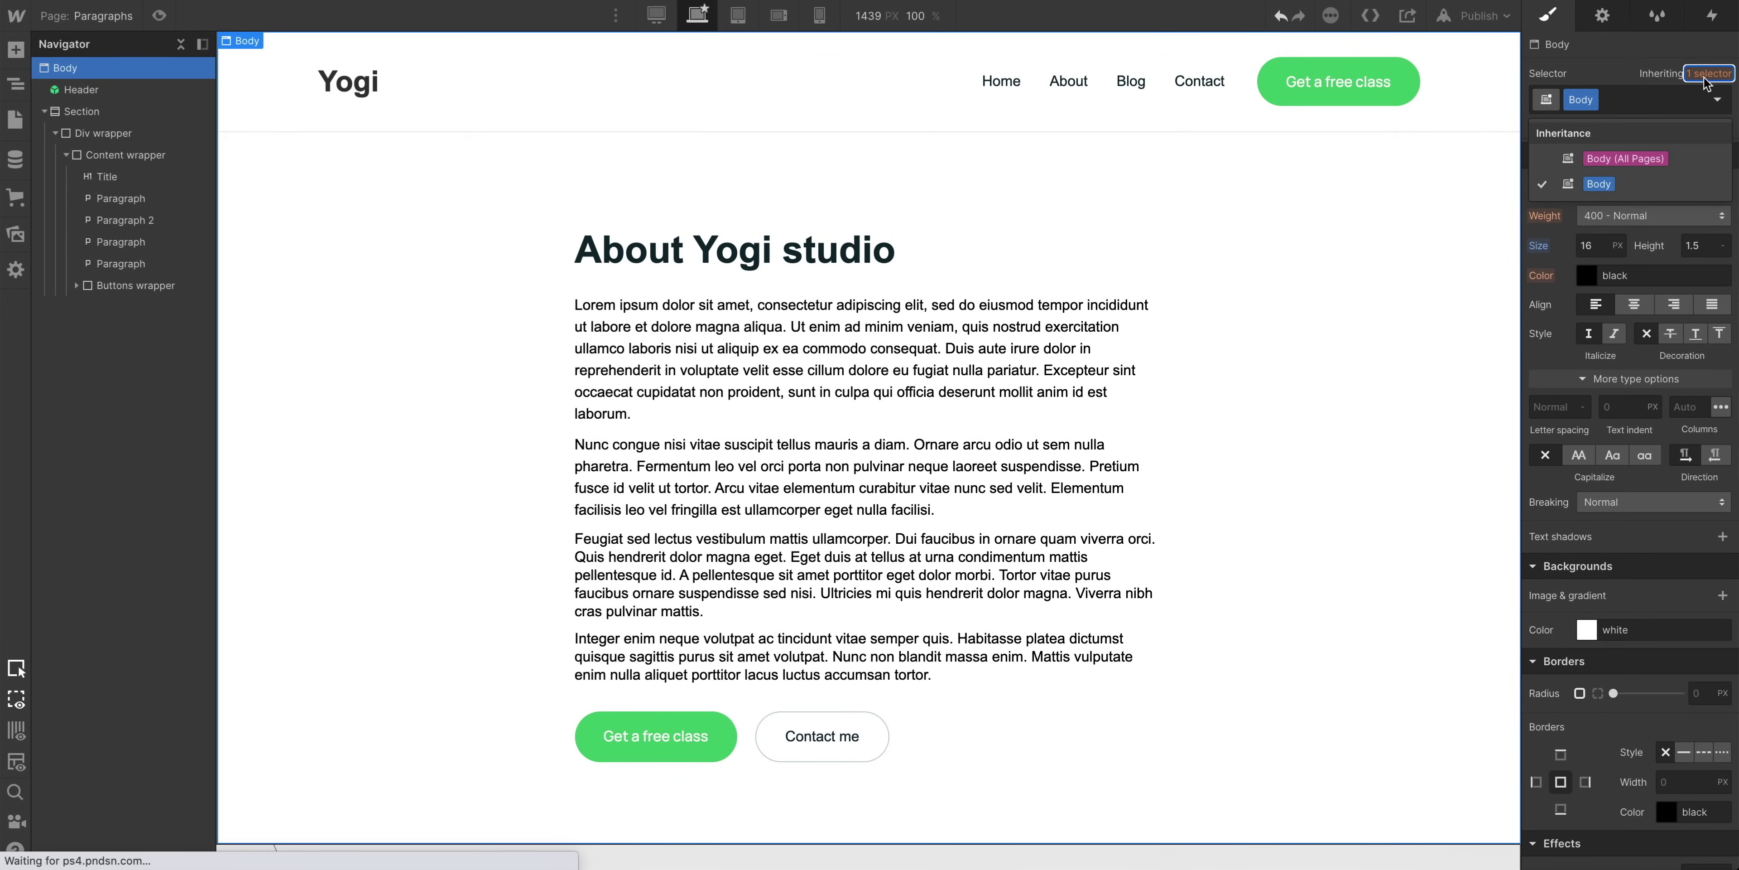
click(1674, 157)
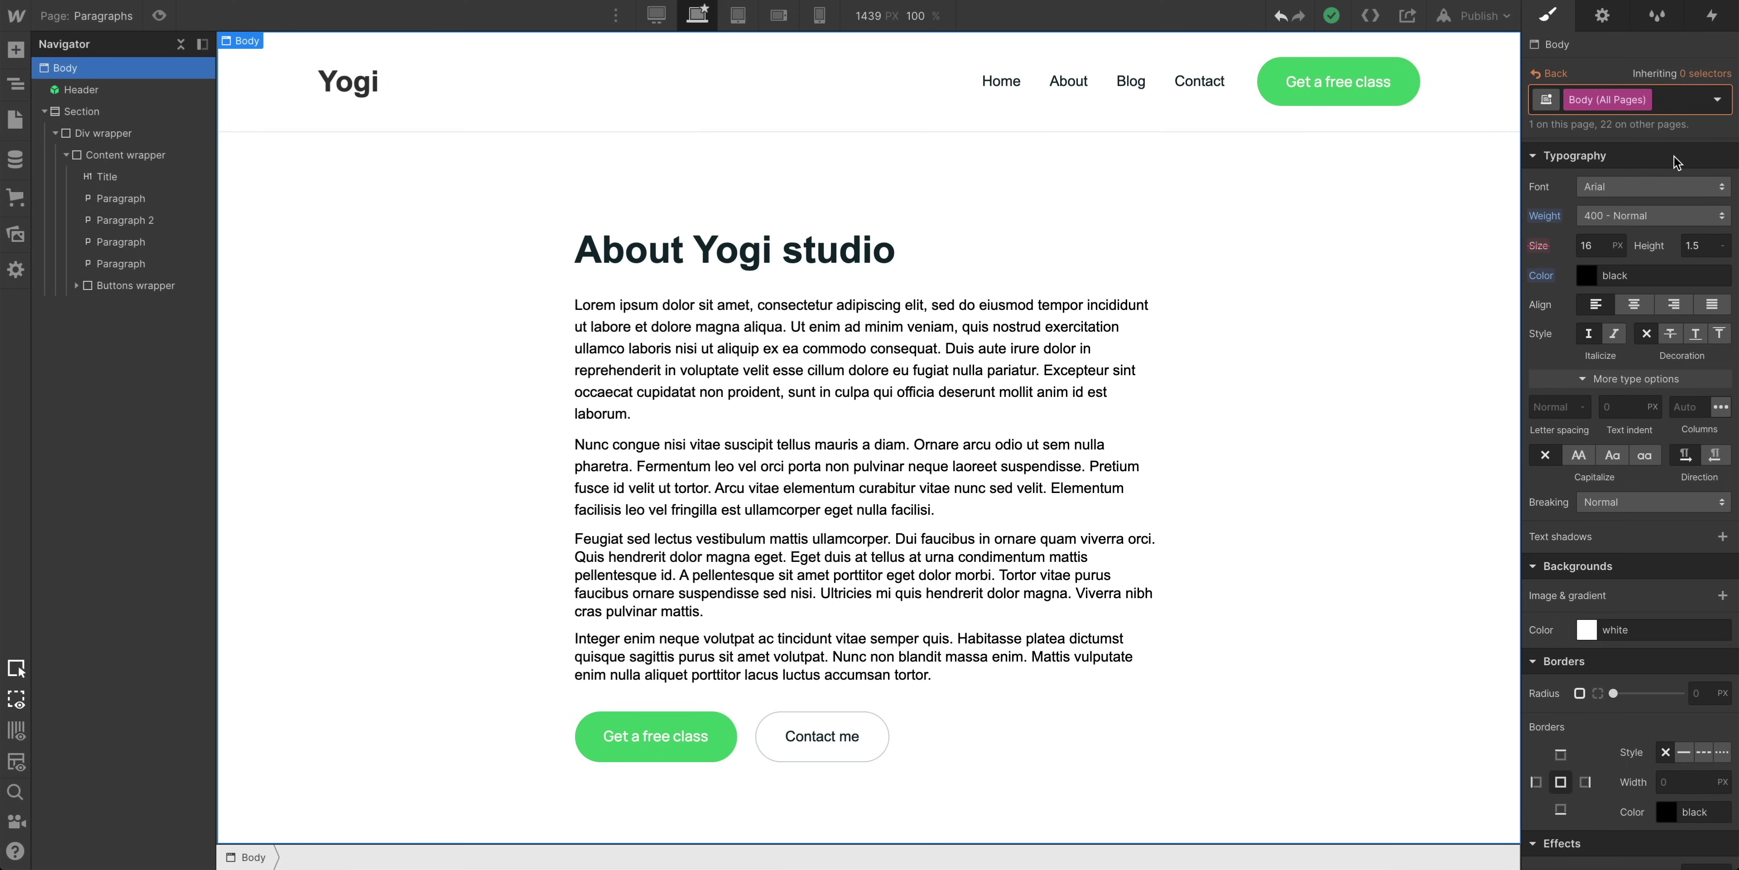
click(1668, 185)
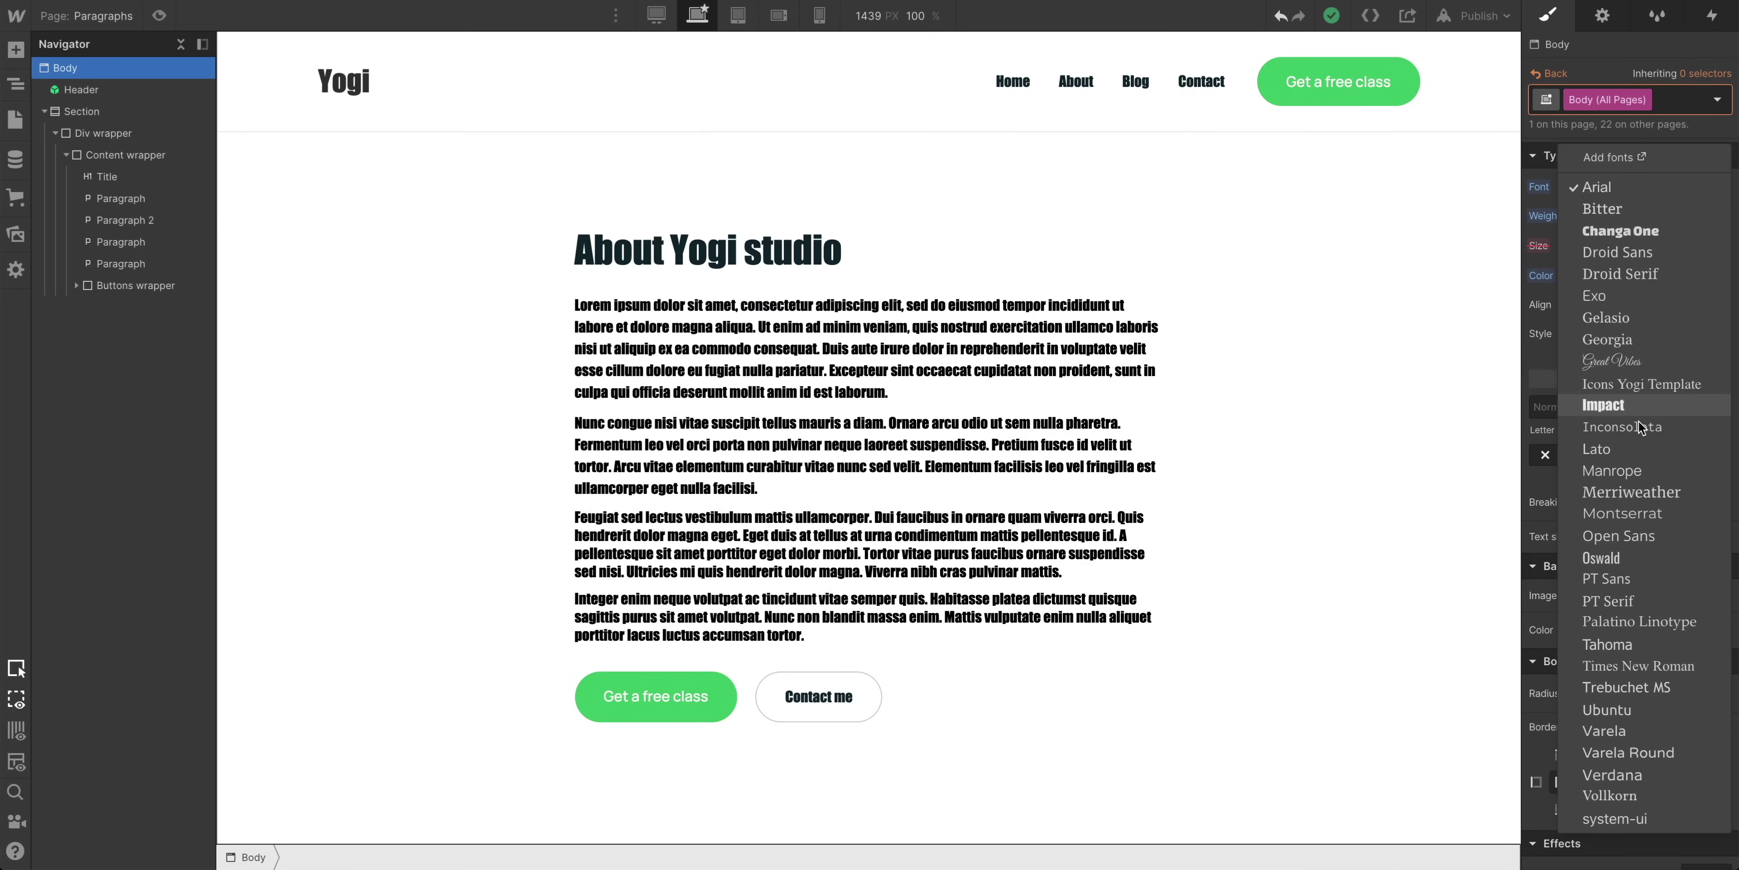
click(1642, 448)
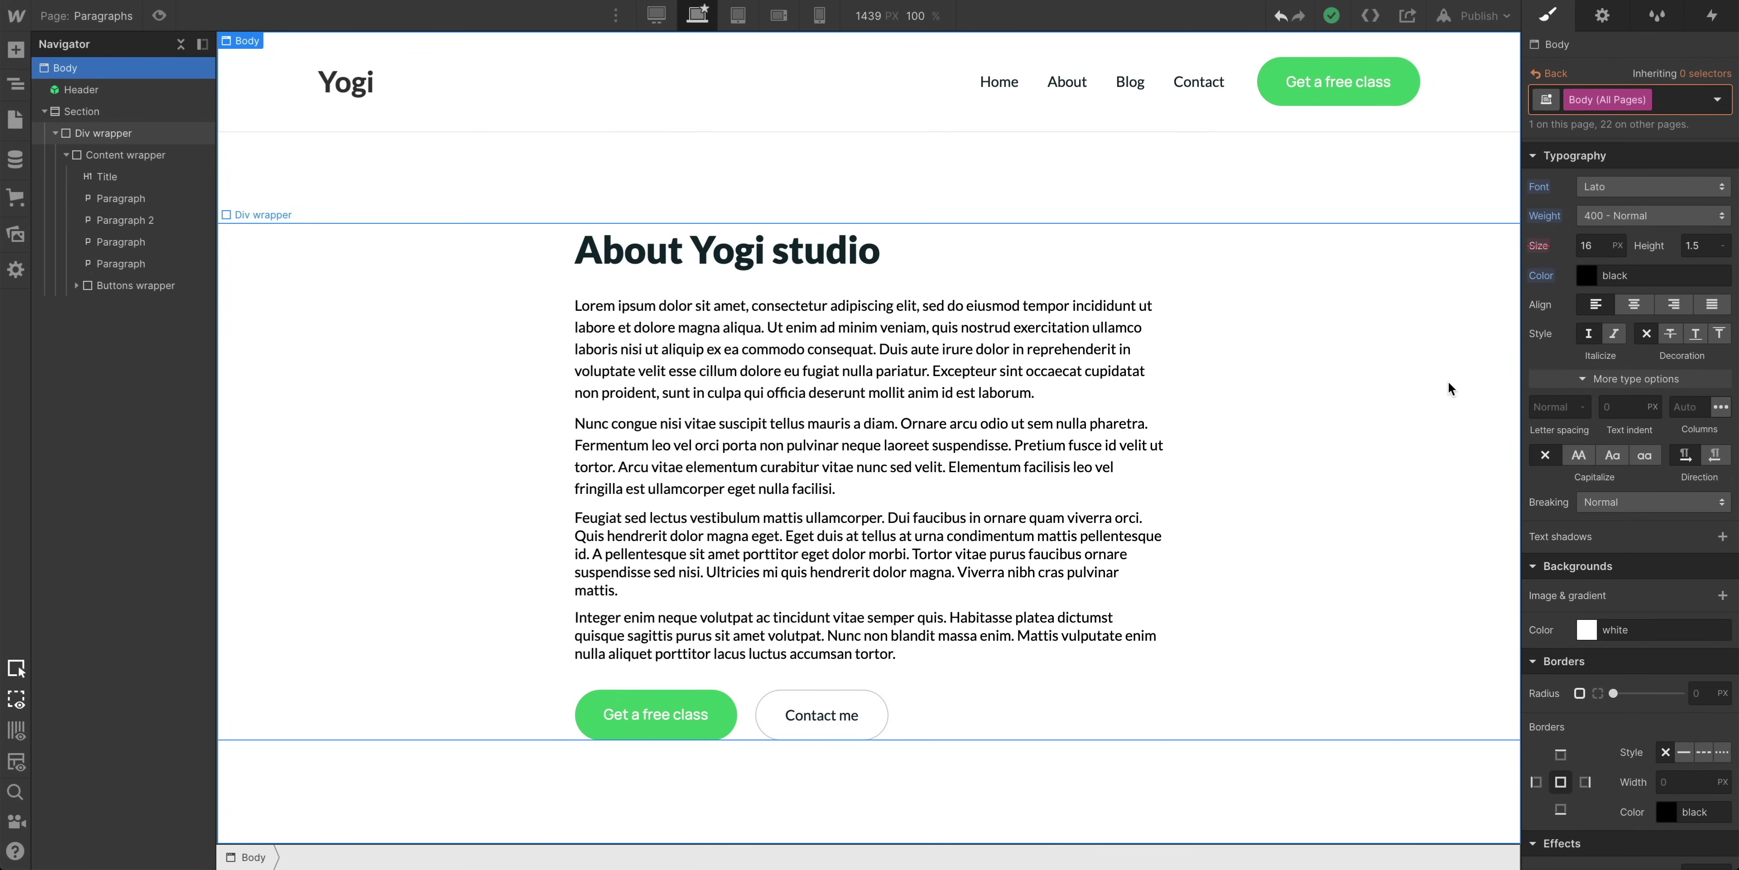
- Increase the bottom margin of the All Paragraphs tag to 20, using the first paragraph's inherited selectors
click(1155, 332)
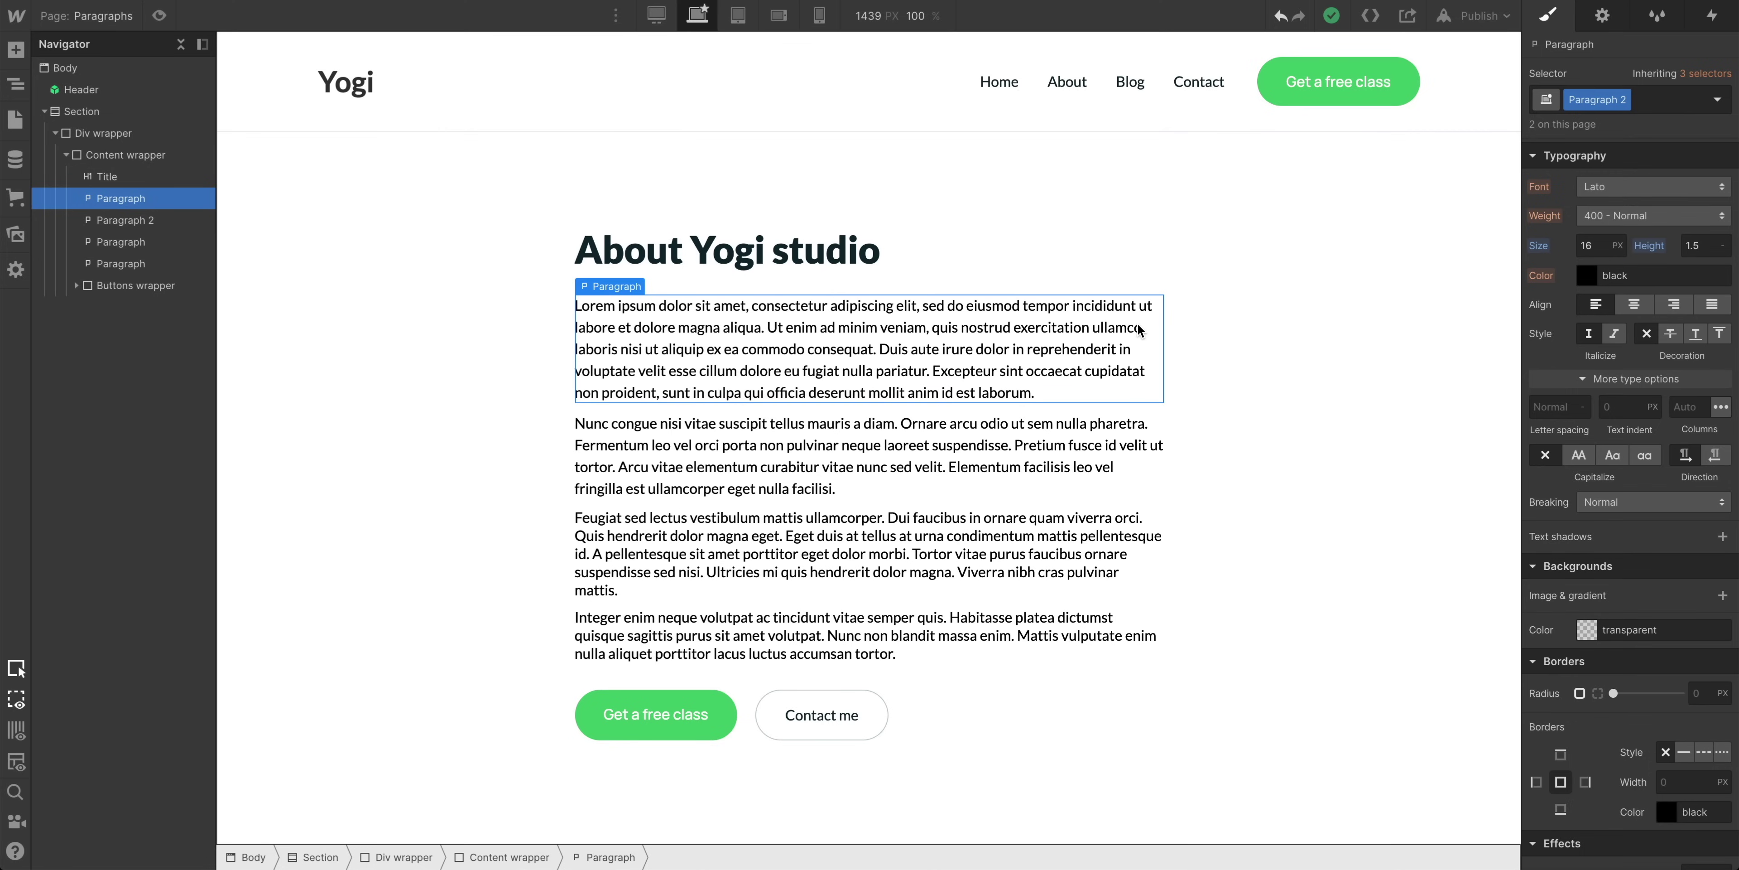
click(1710, 73)
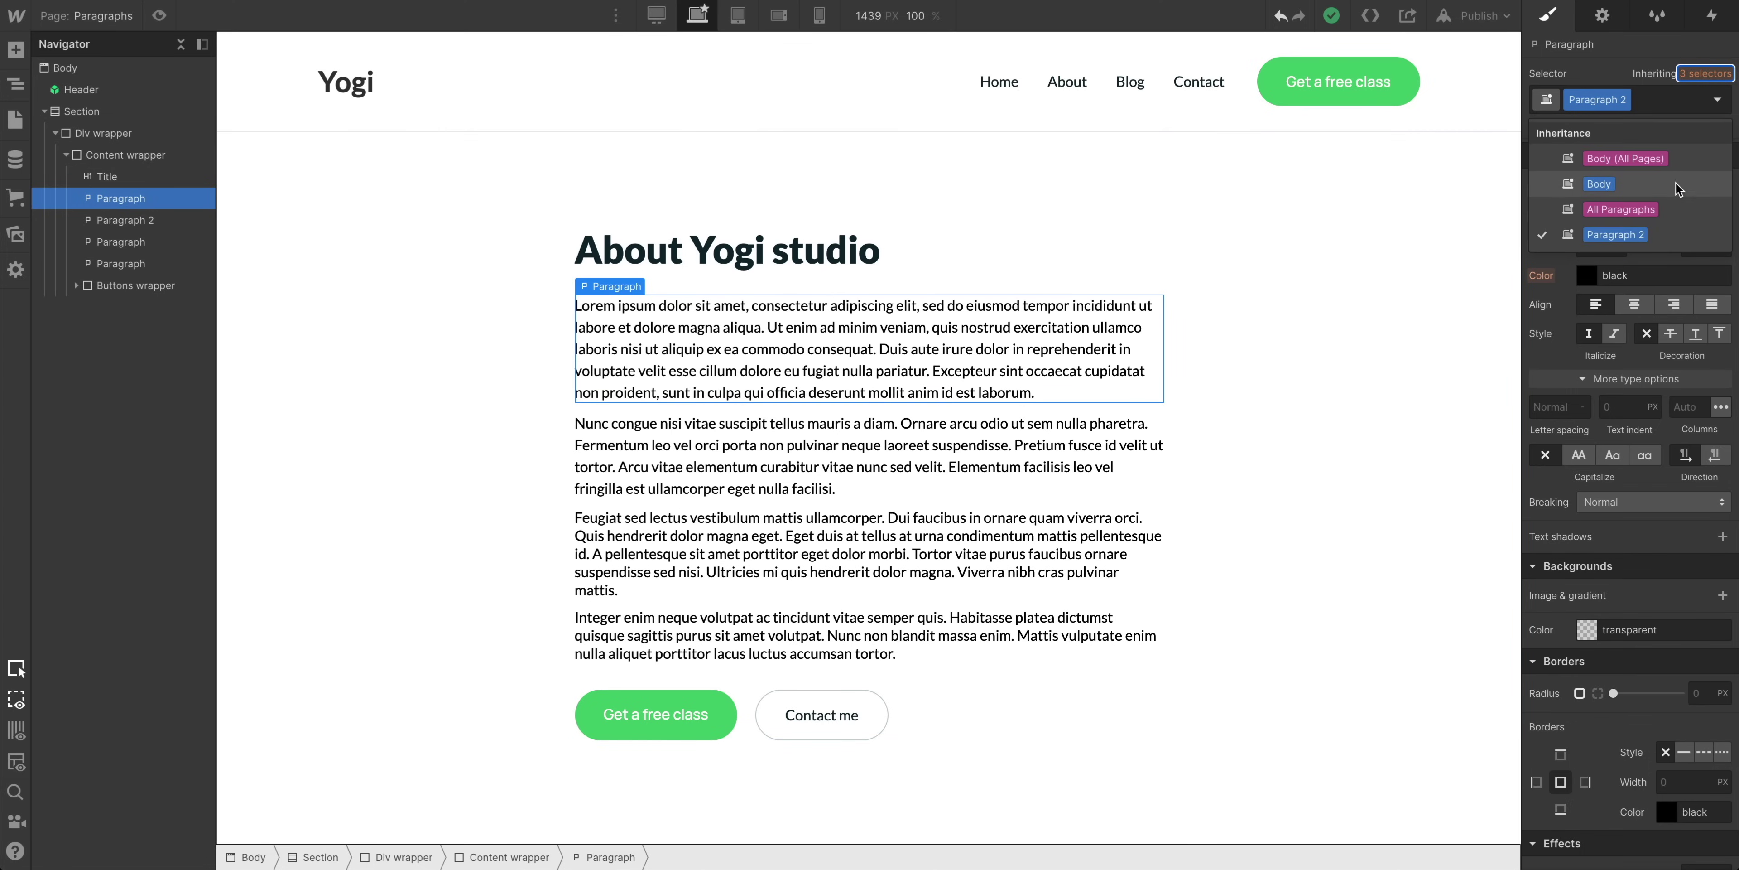
click(1676, 208)
scroll(1673, 203, up, 5)
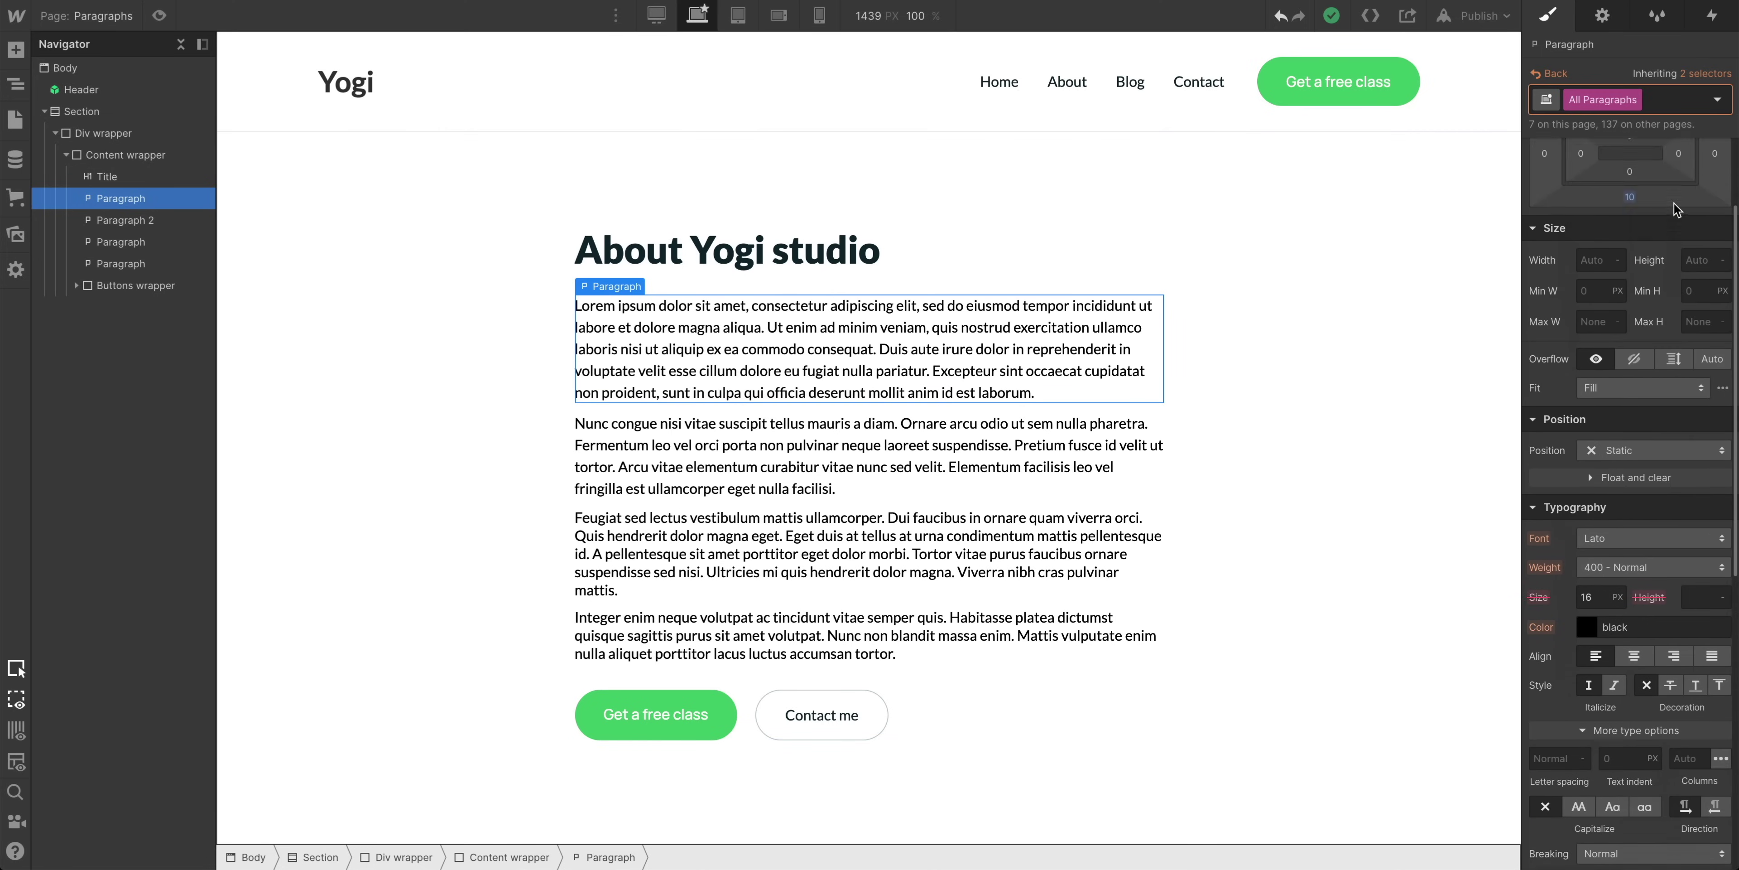
drag(1628, 323, 1648, 336)
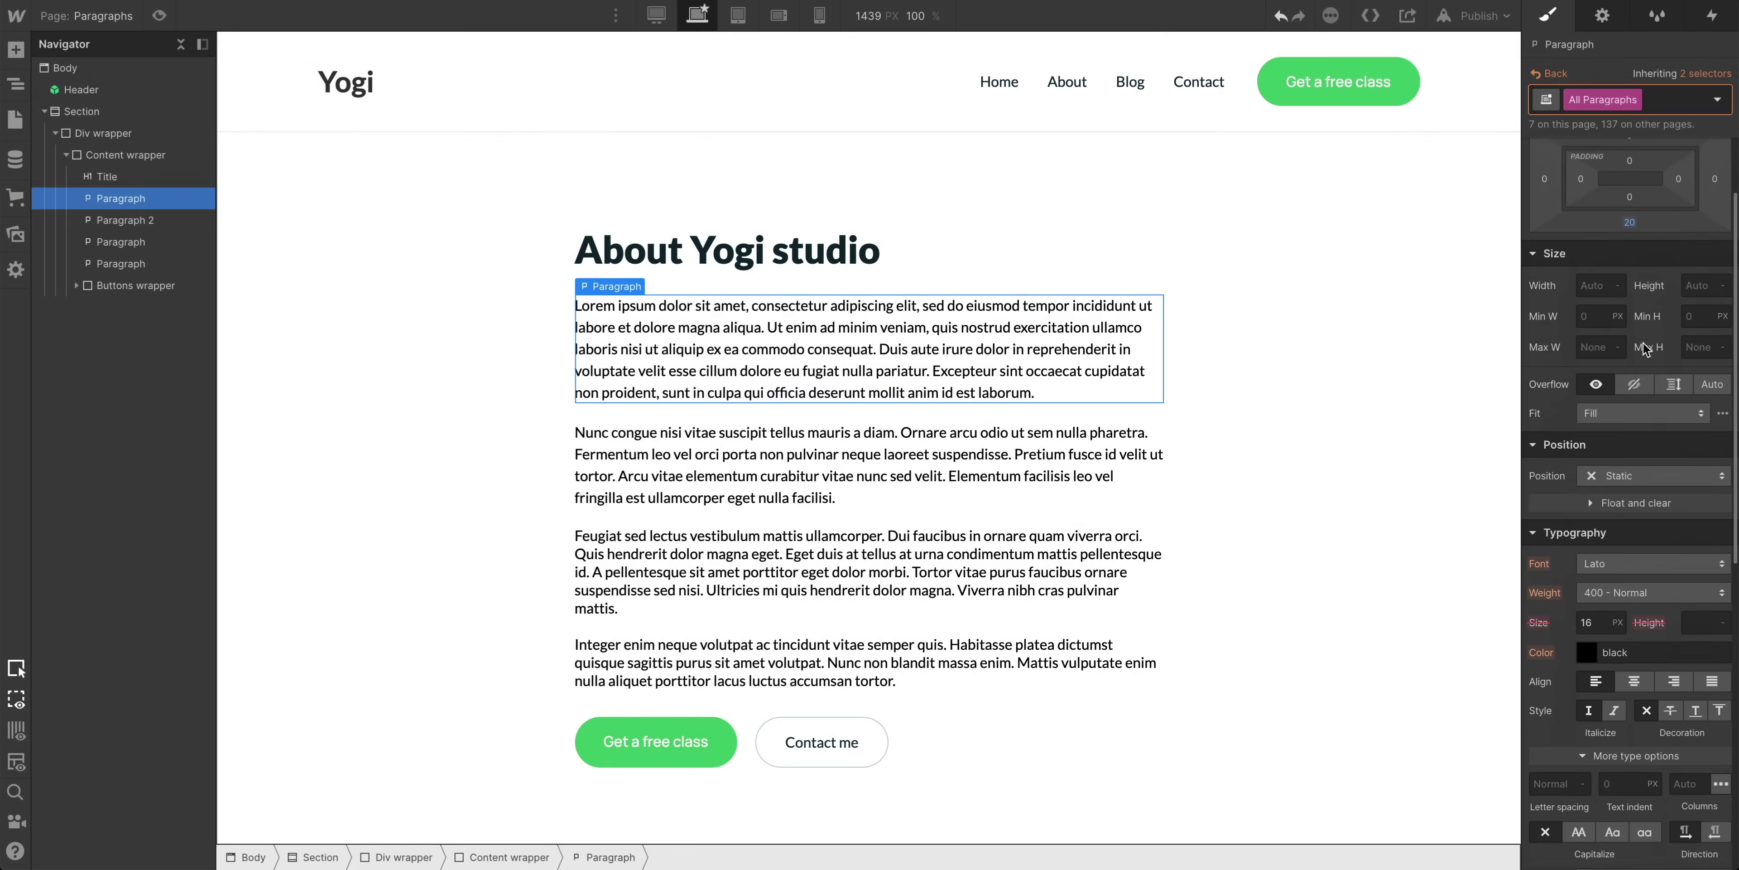
- Check where the All Paragraphs tag inherits its font from, and set the tag's font to Manrope
scroll(1639, 347, down, 4)
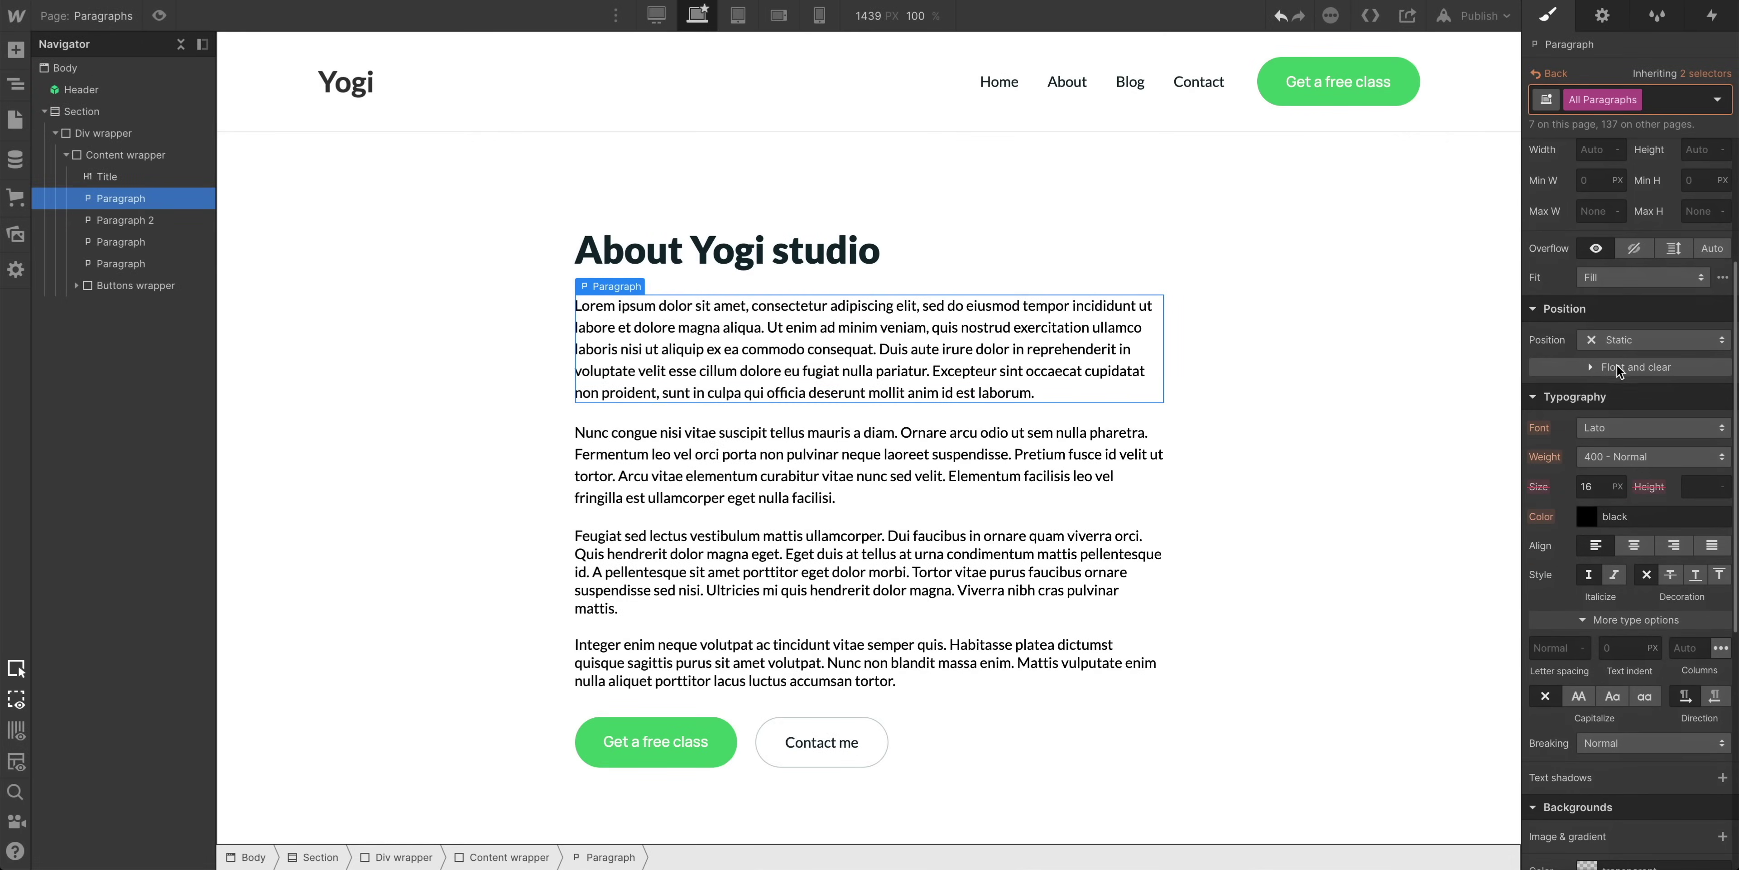
click(1544, 428)
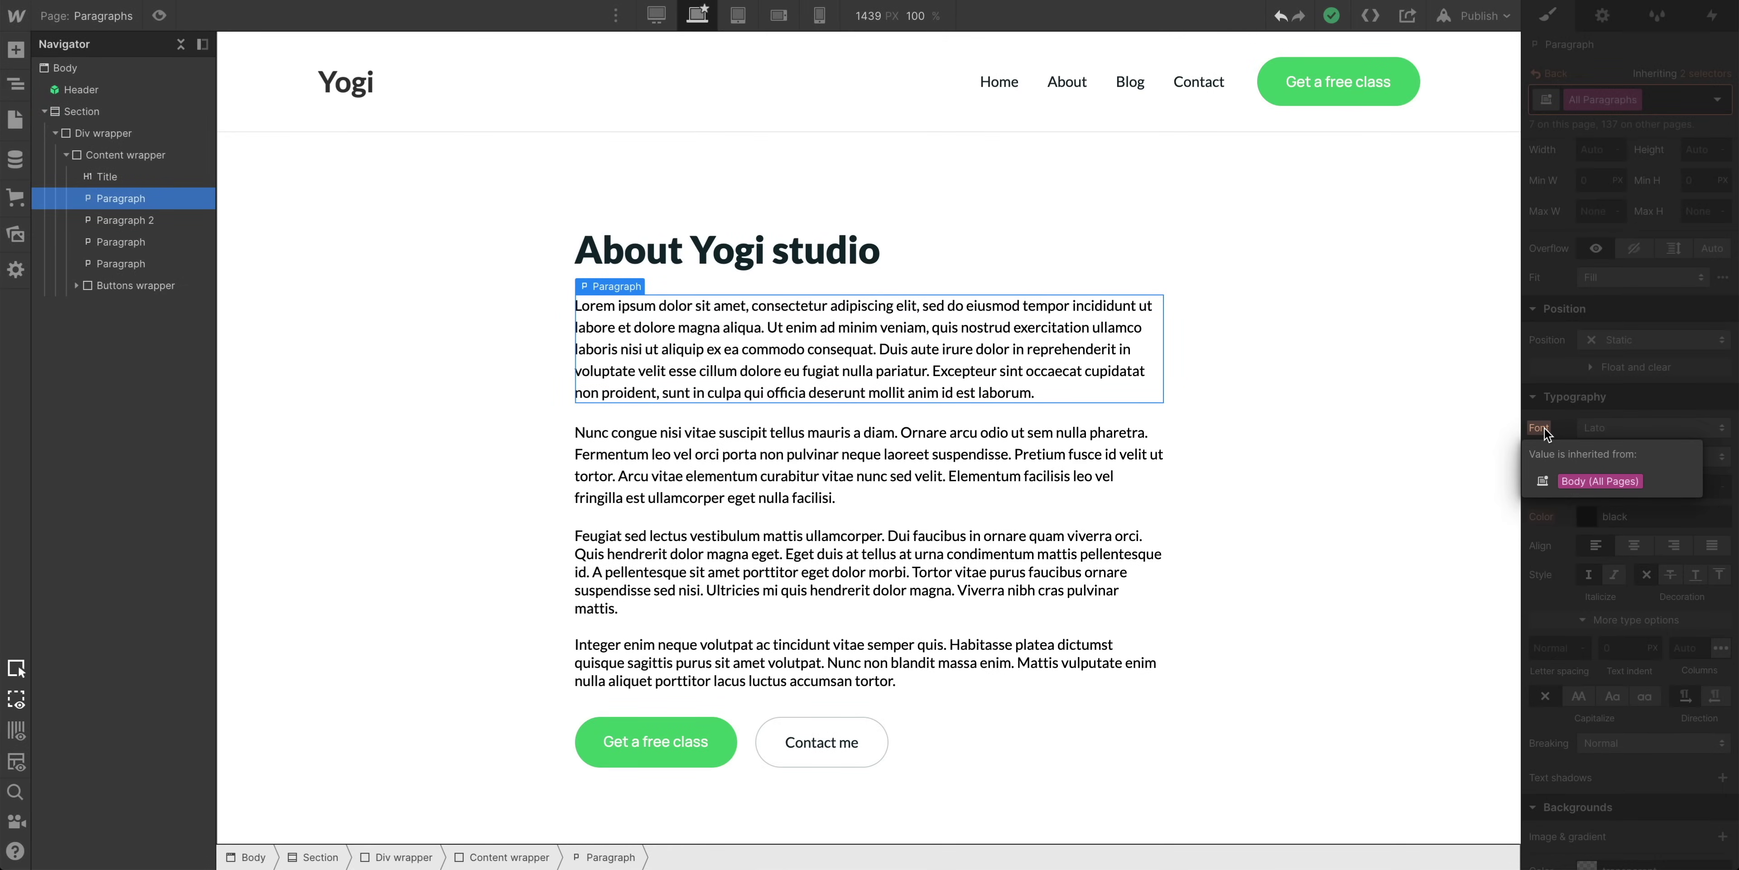
click(1560, 430)
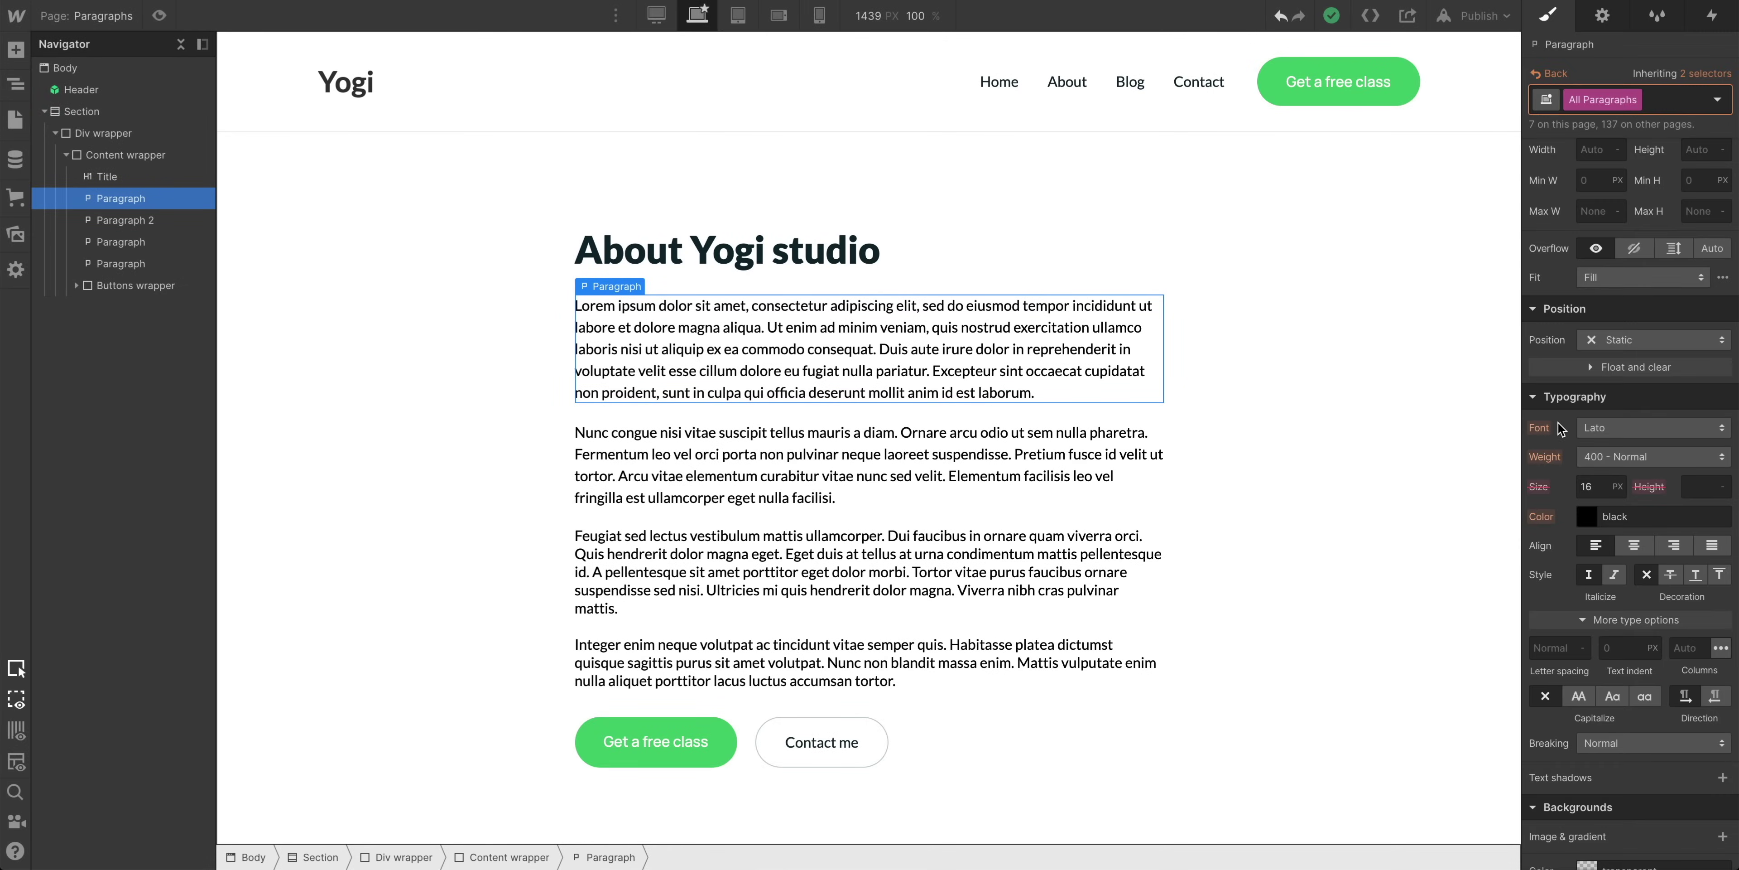
click(1627, 432)
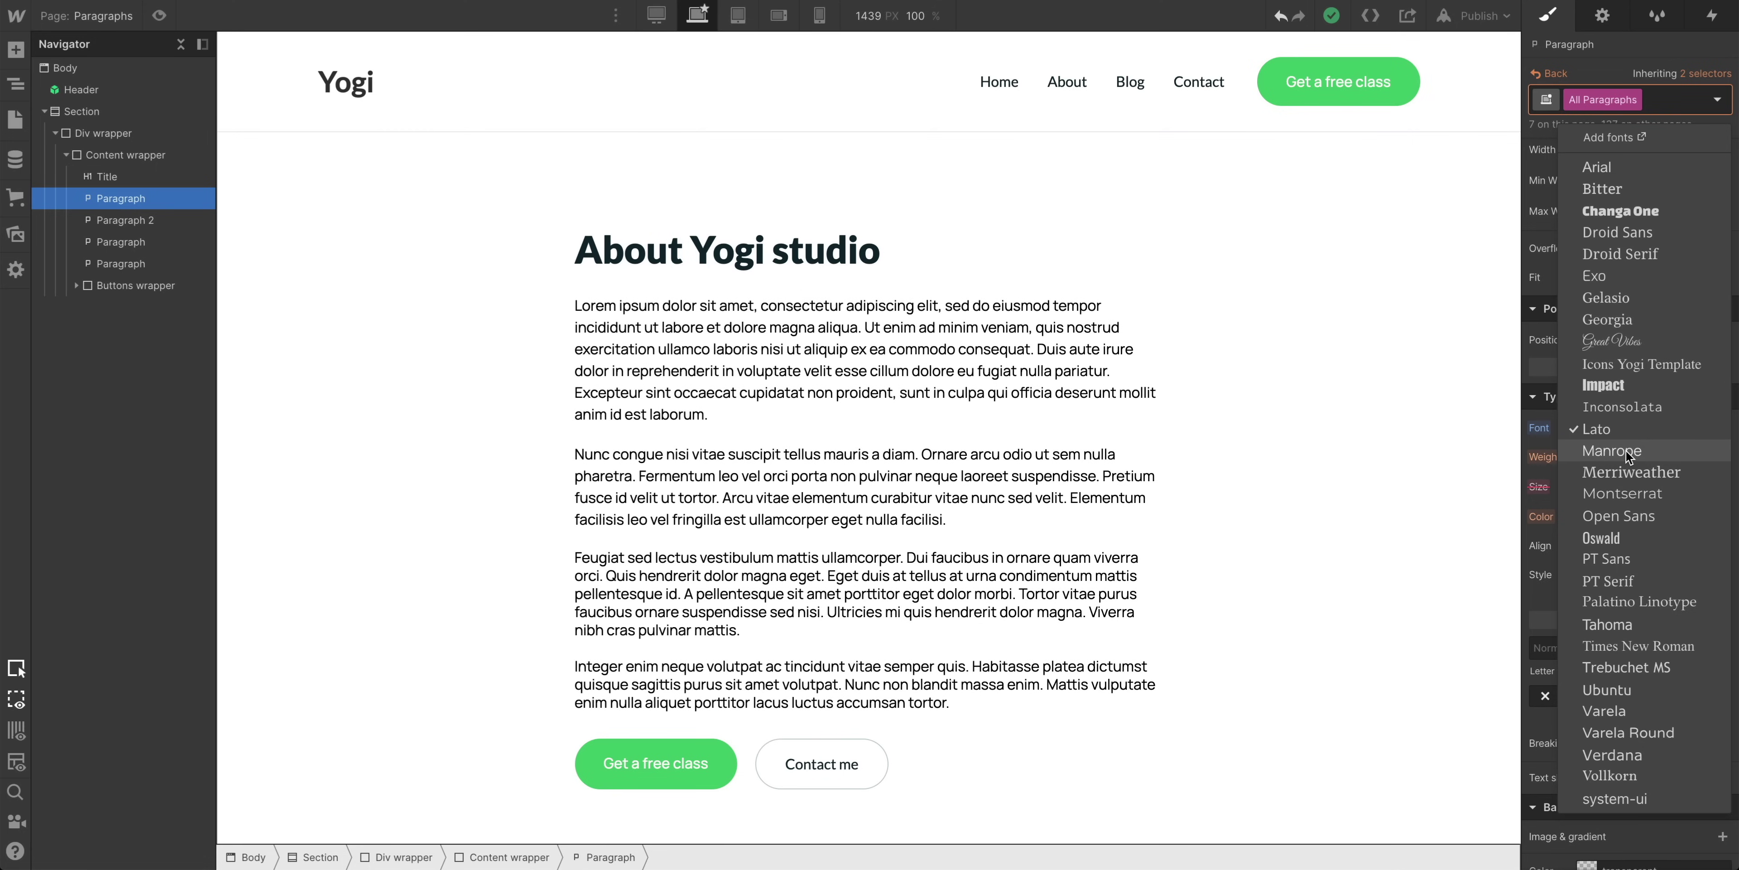
click(1625, 449)
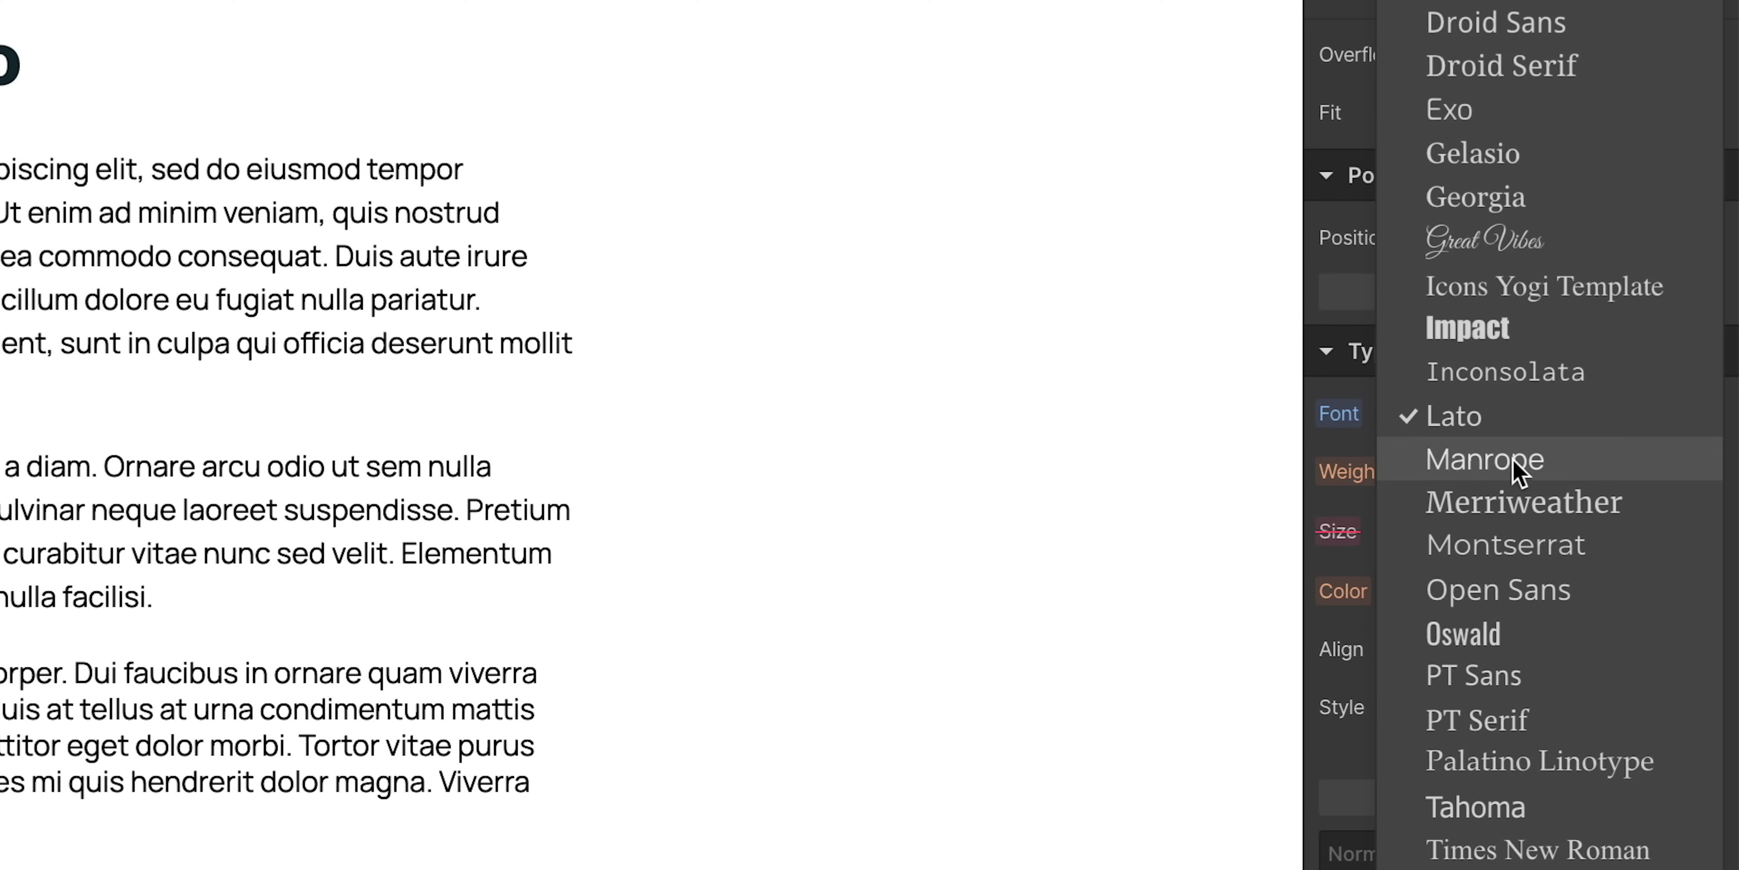
click(1516, 462)
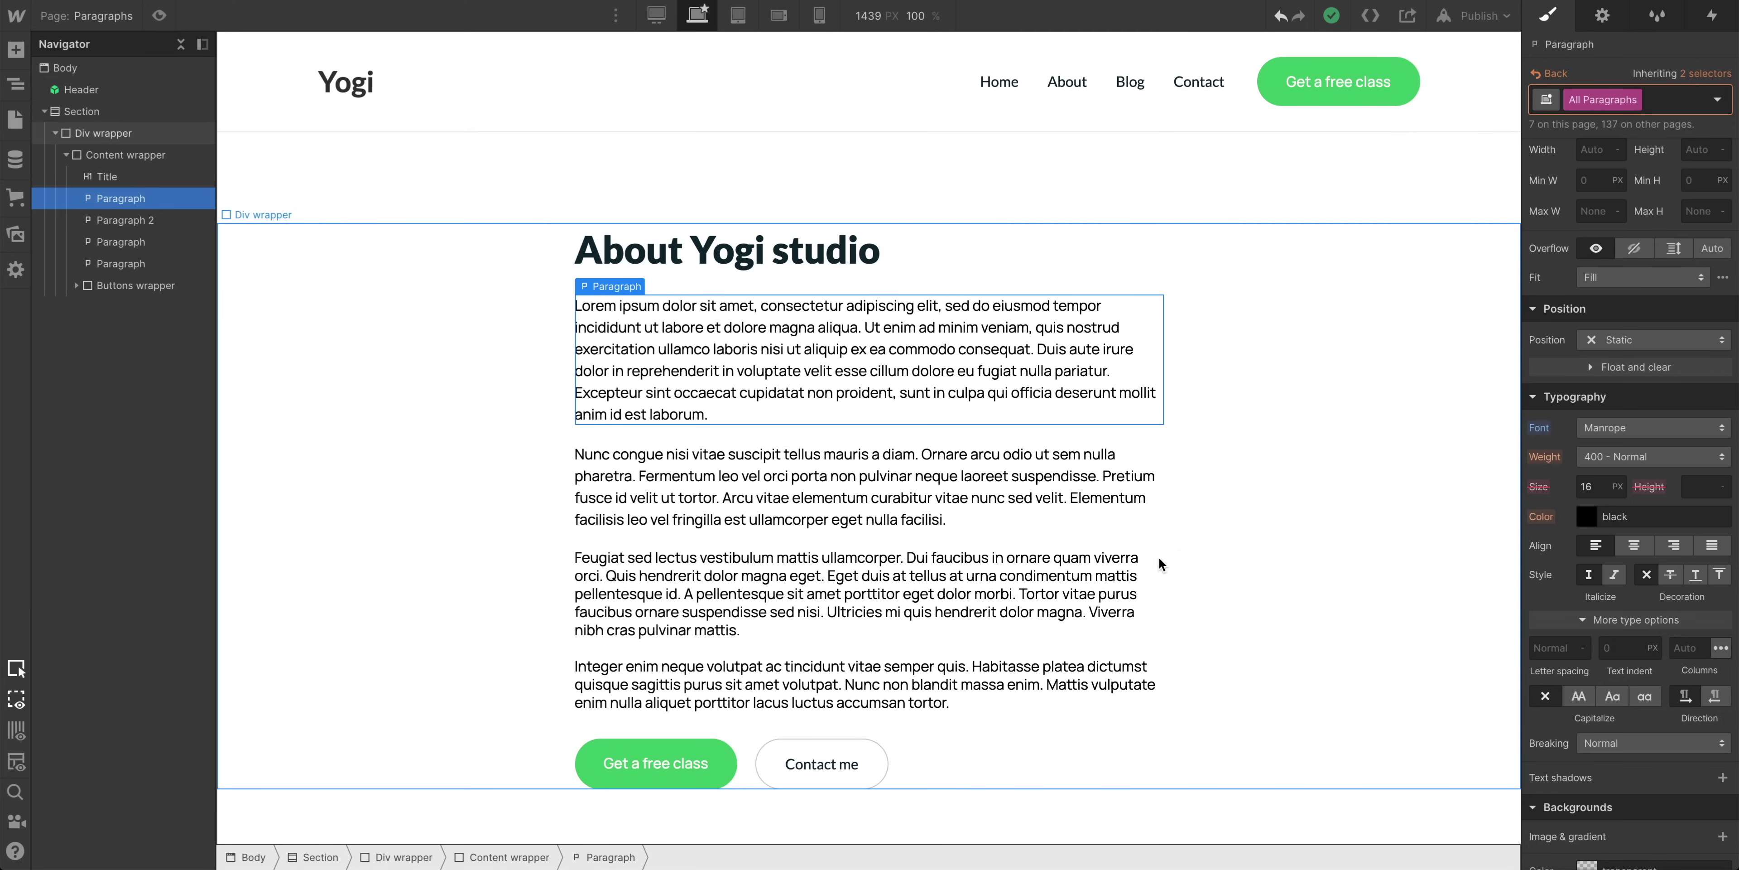
- Check which selector the third paragraph under "About Yogi studio" inherits its font from
click(1117, 577)
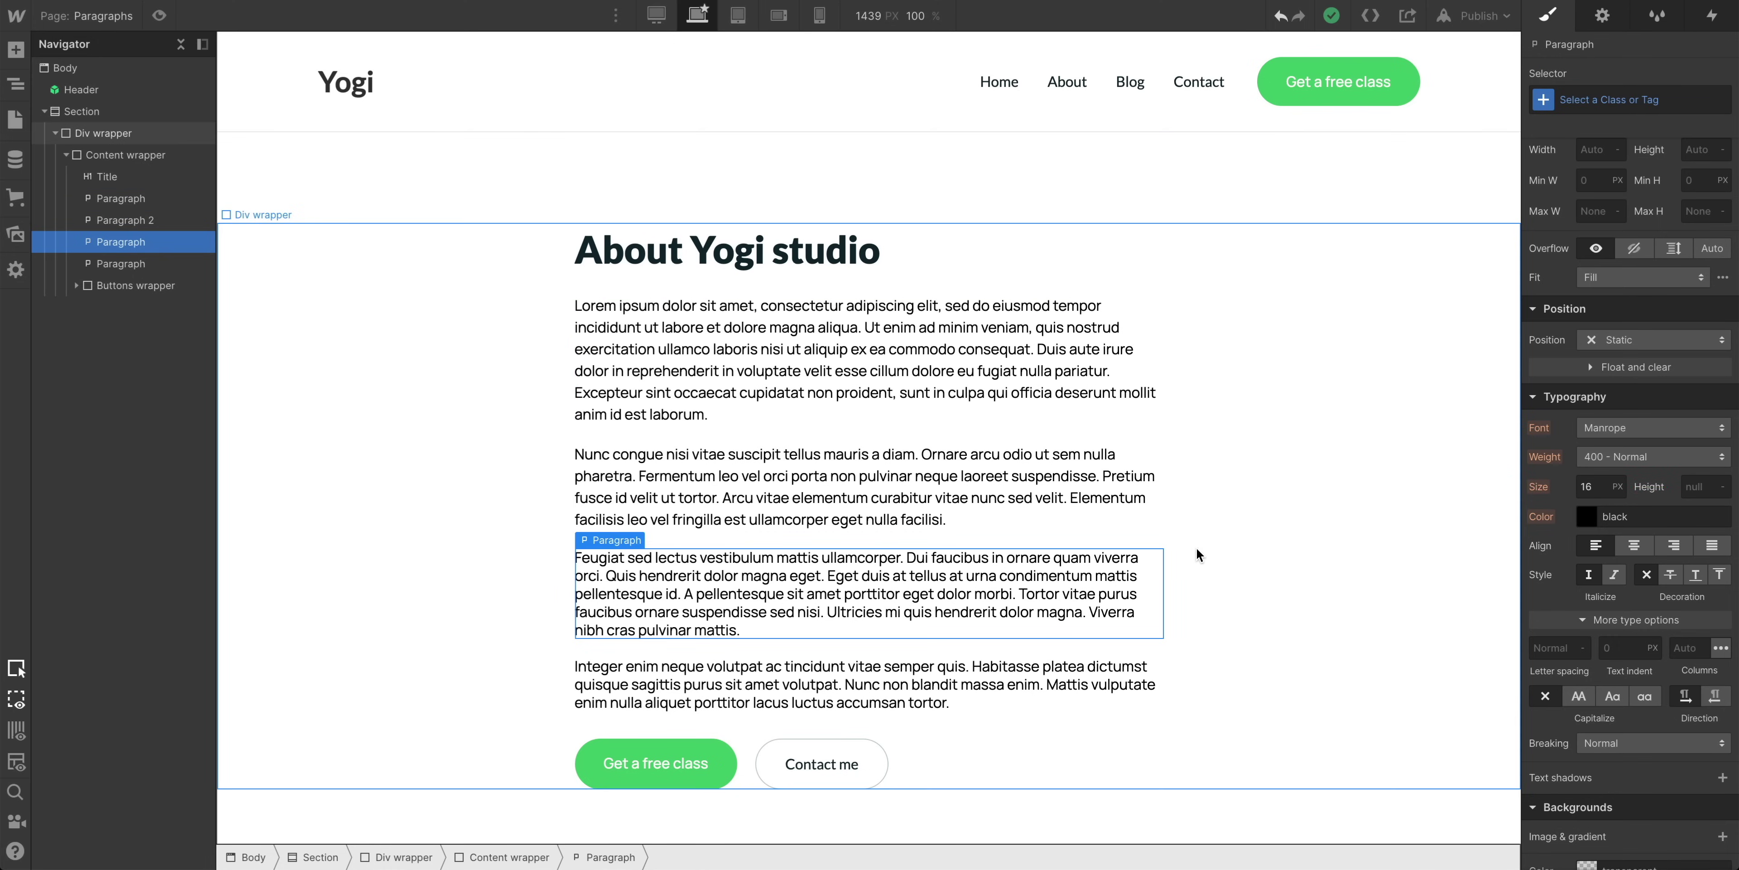
click(1535, 430)
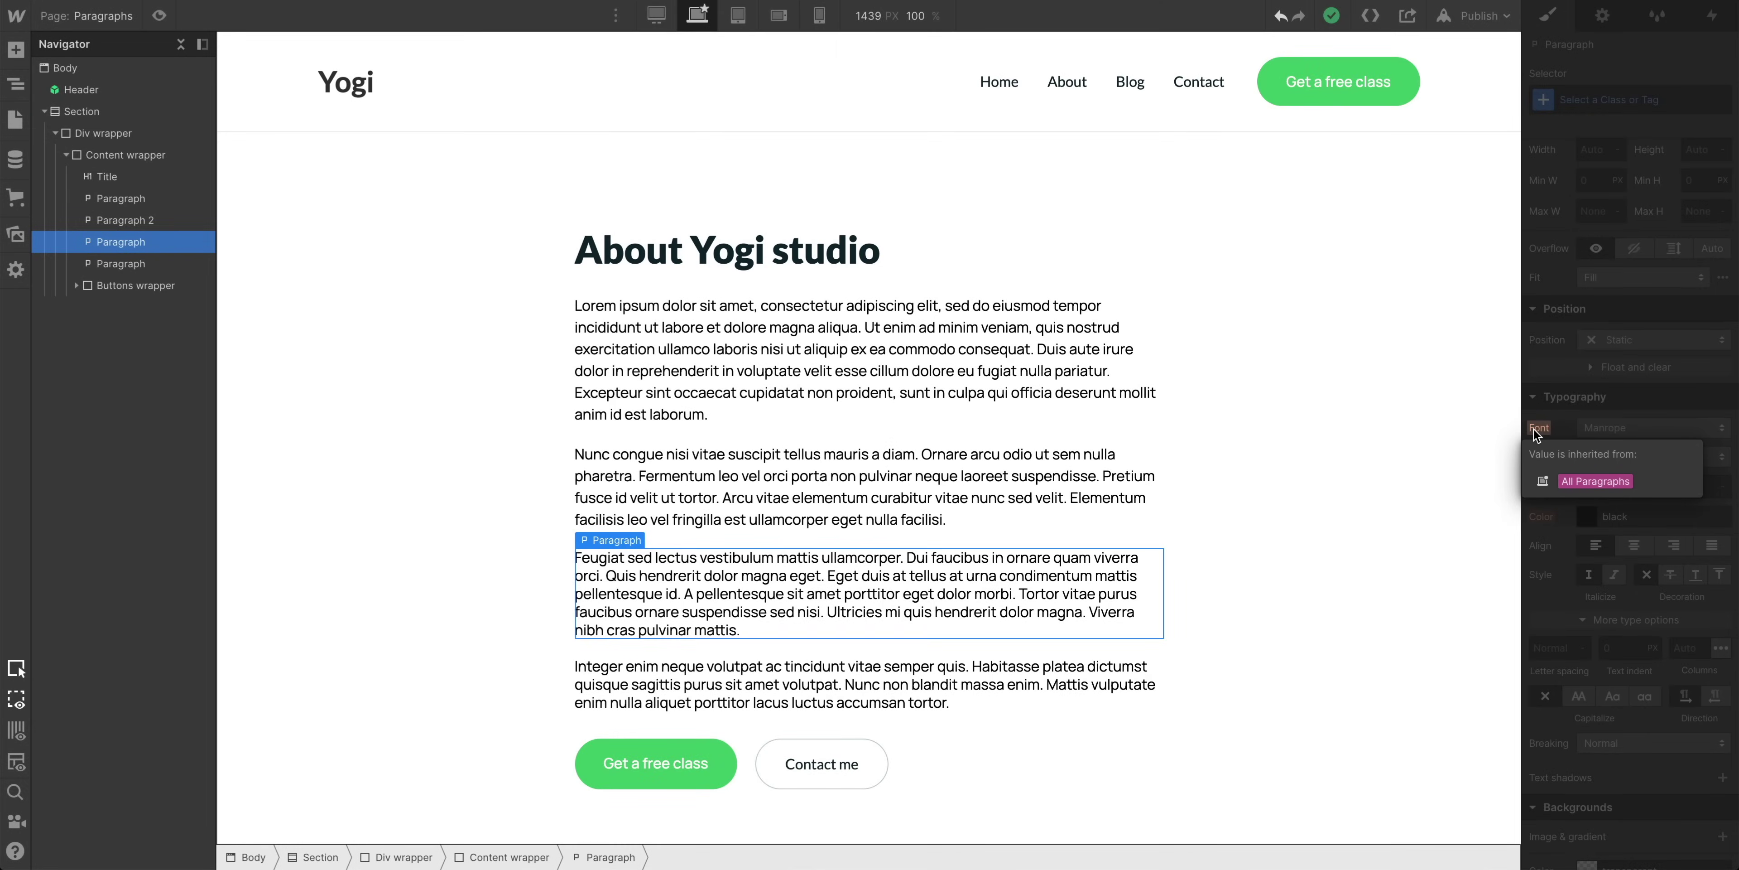
click(1536, 432)
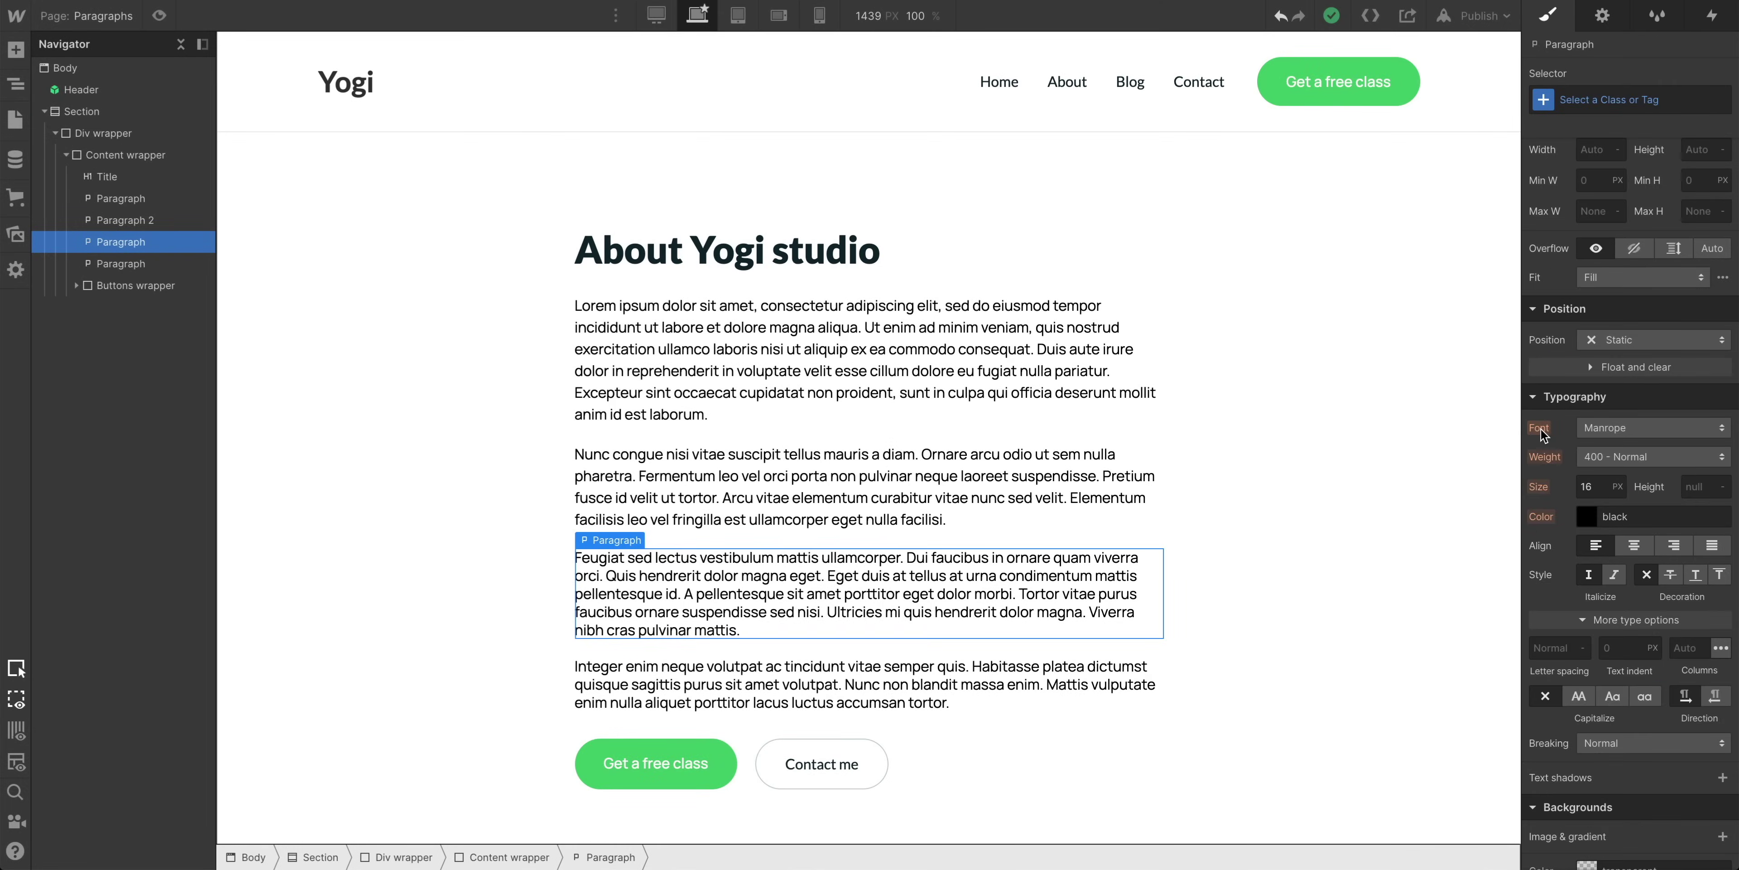
- Set the third paragraph's font to Merriweather and name its class Special paragraph
click(1716, 429)
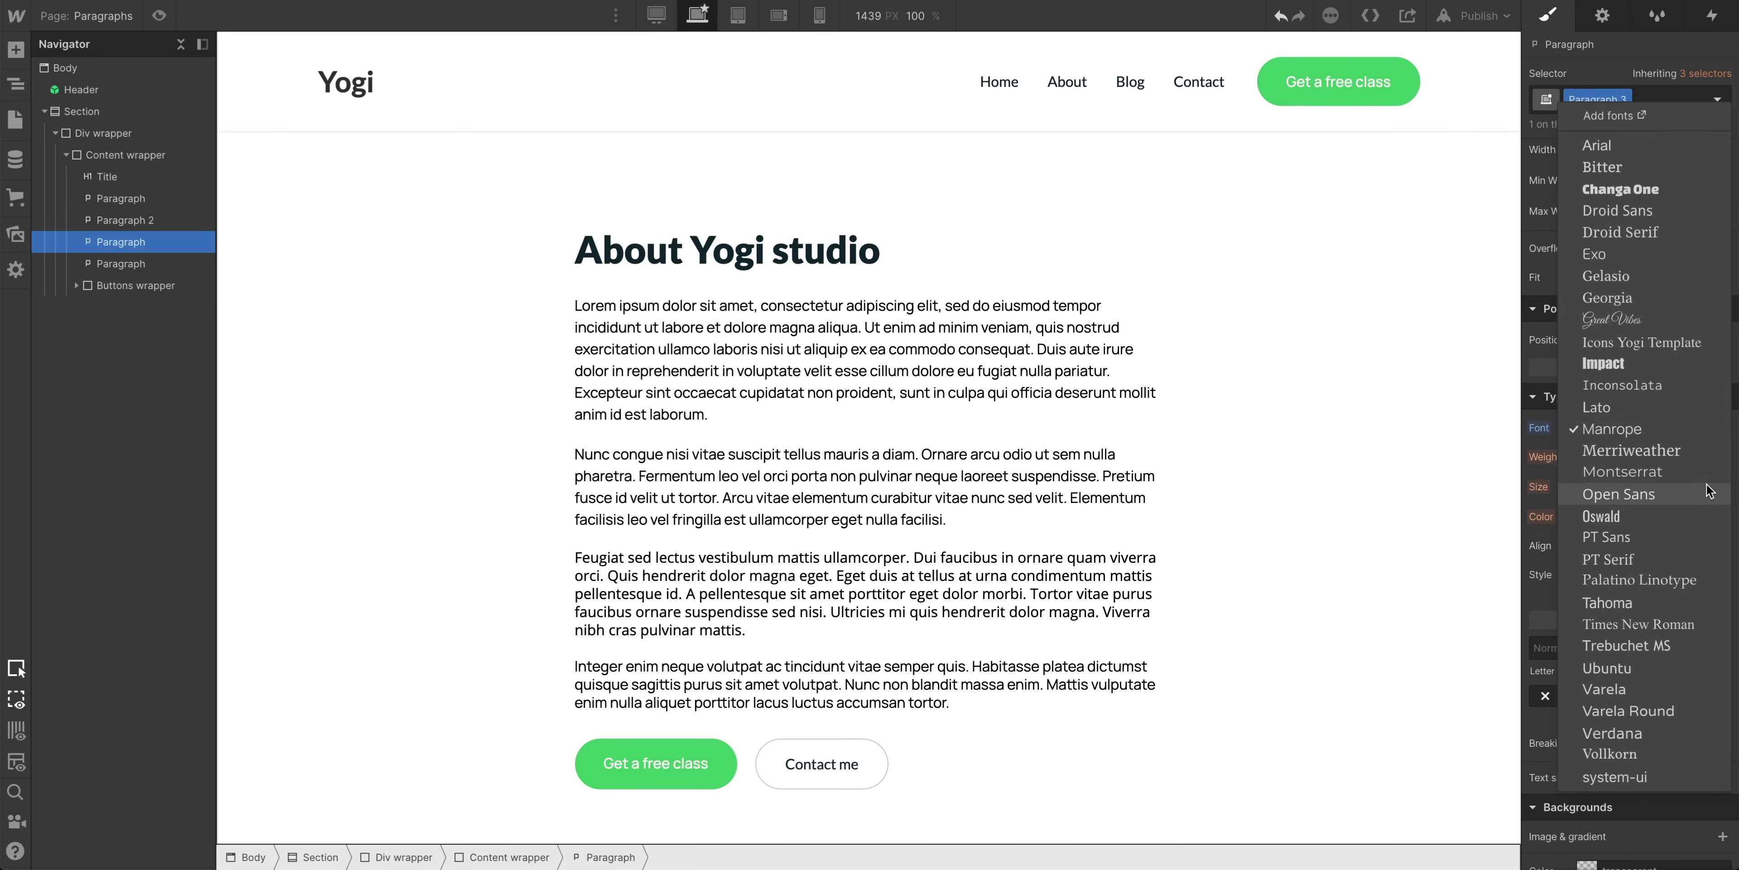
click(1708, 458)
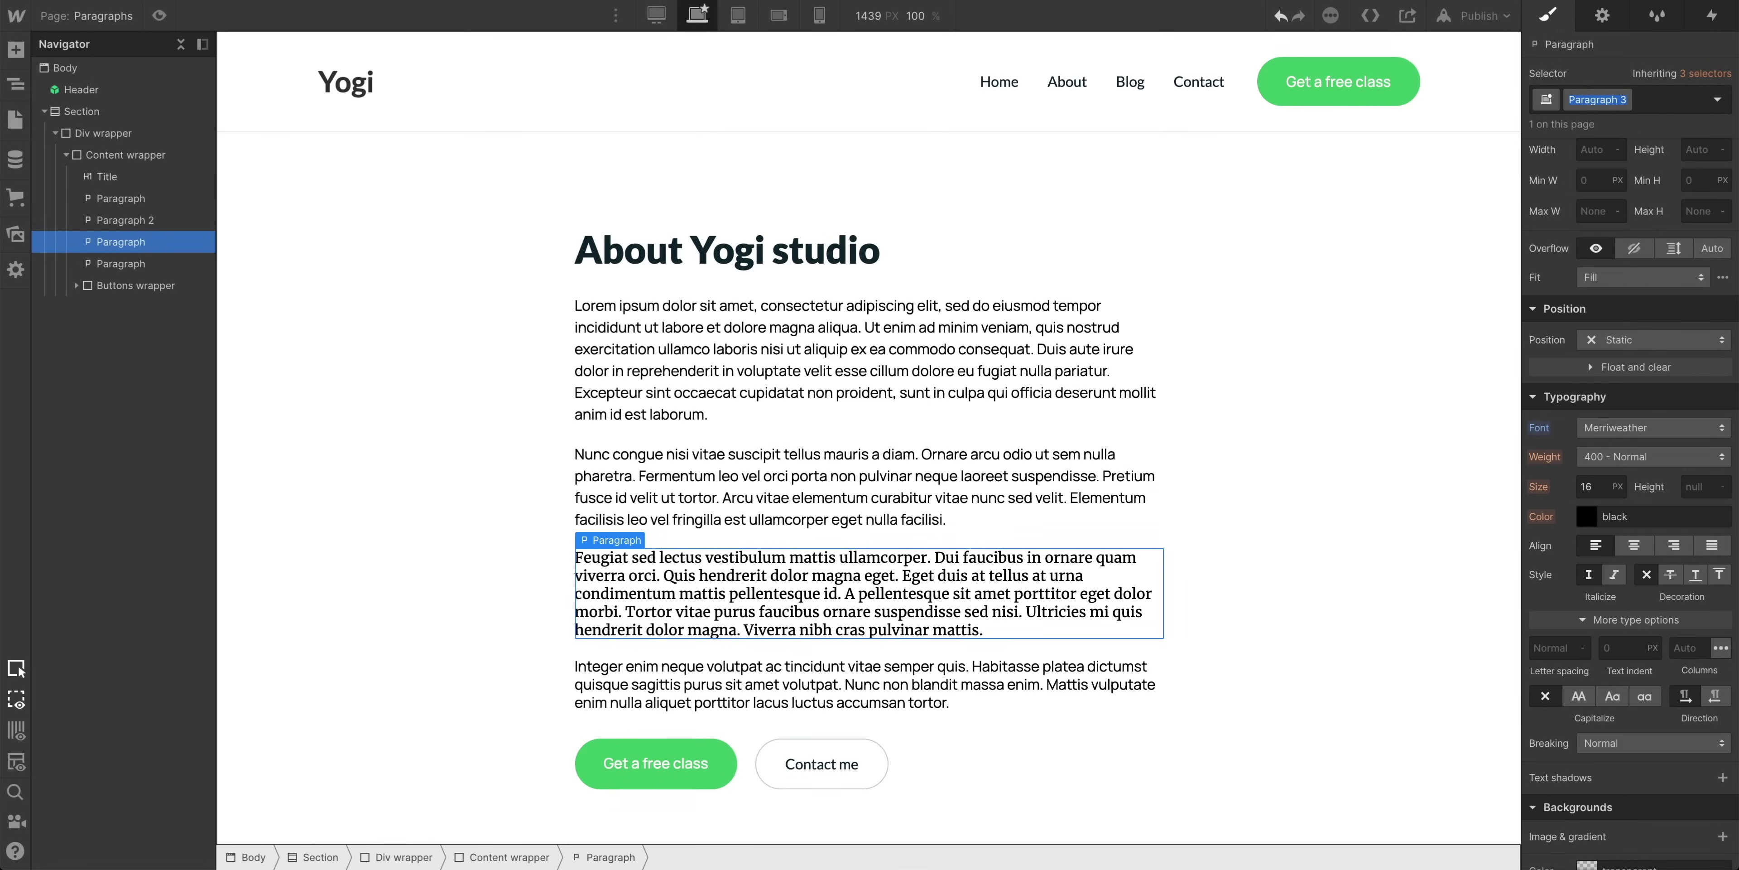
text(Special paragraph)
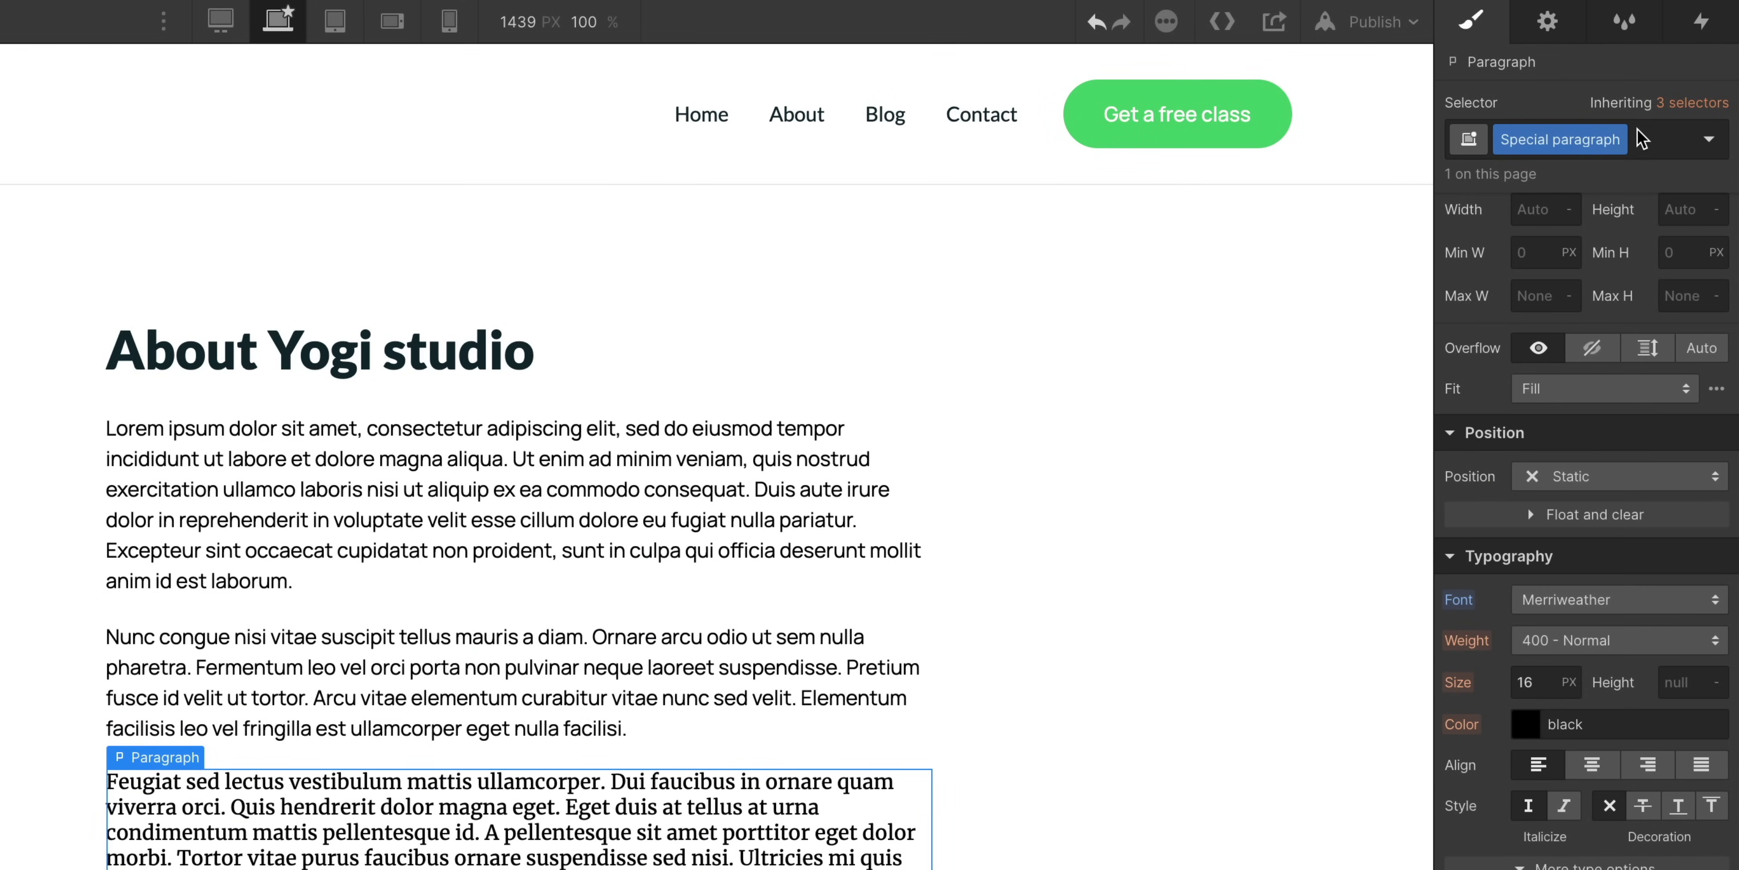
click(1690, 106)
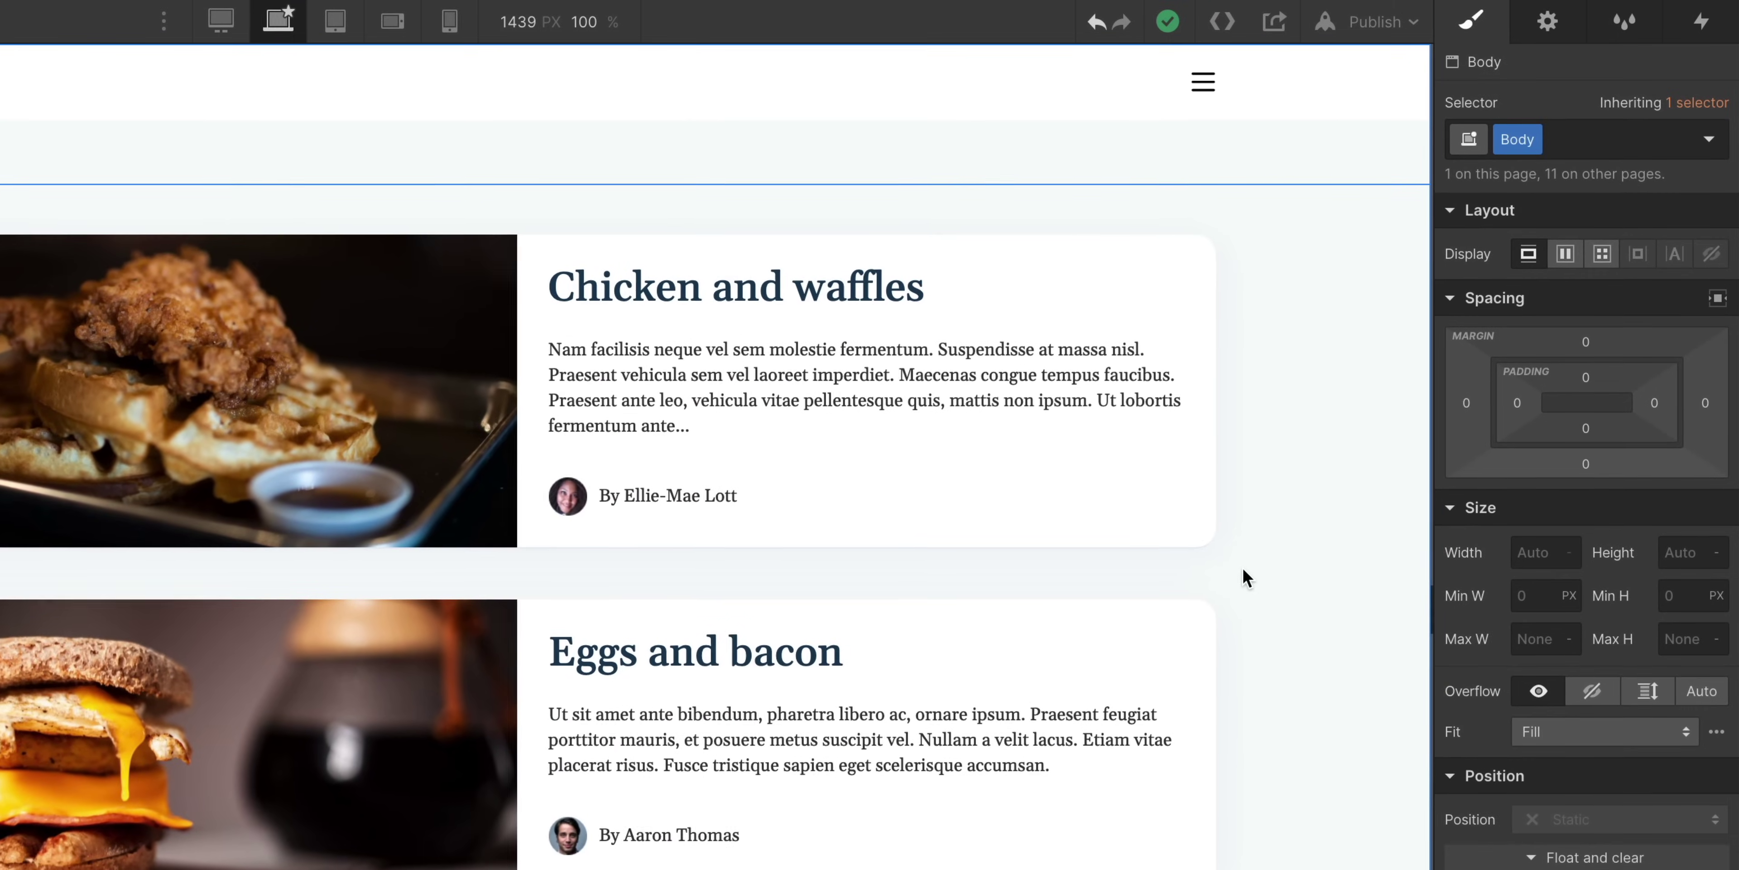
- Try bold on "Maecenas congue", italic on "Praesent vehicula sem vel laoreet imperdiet" and a link on "pellentesque quis" in the Chicken and waffles paragraph
click(924, 384)
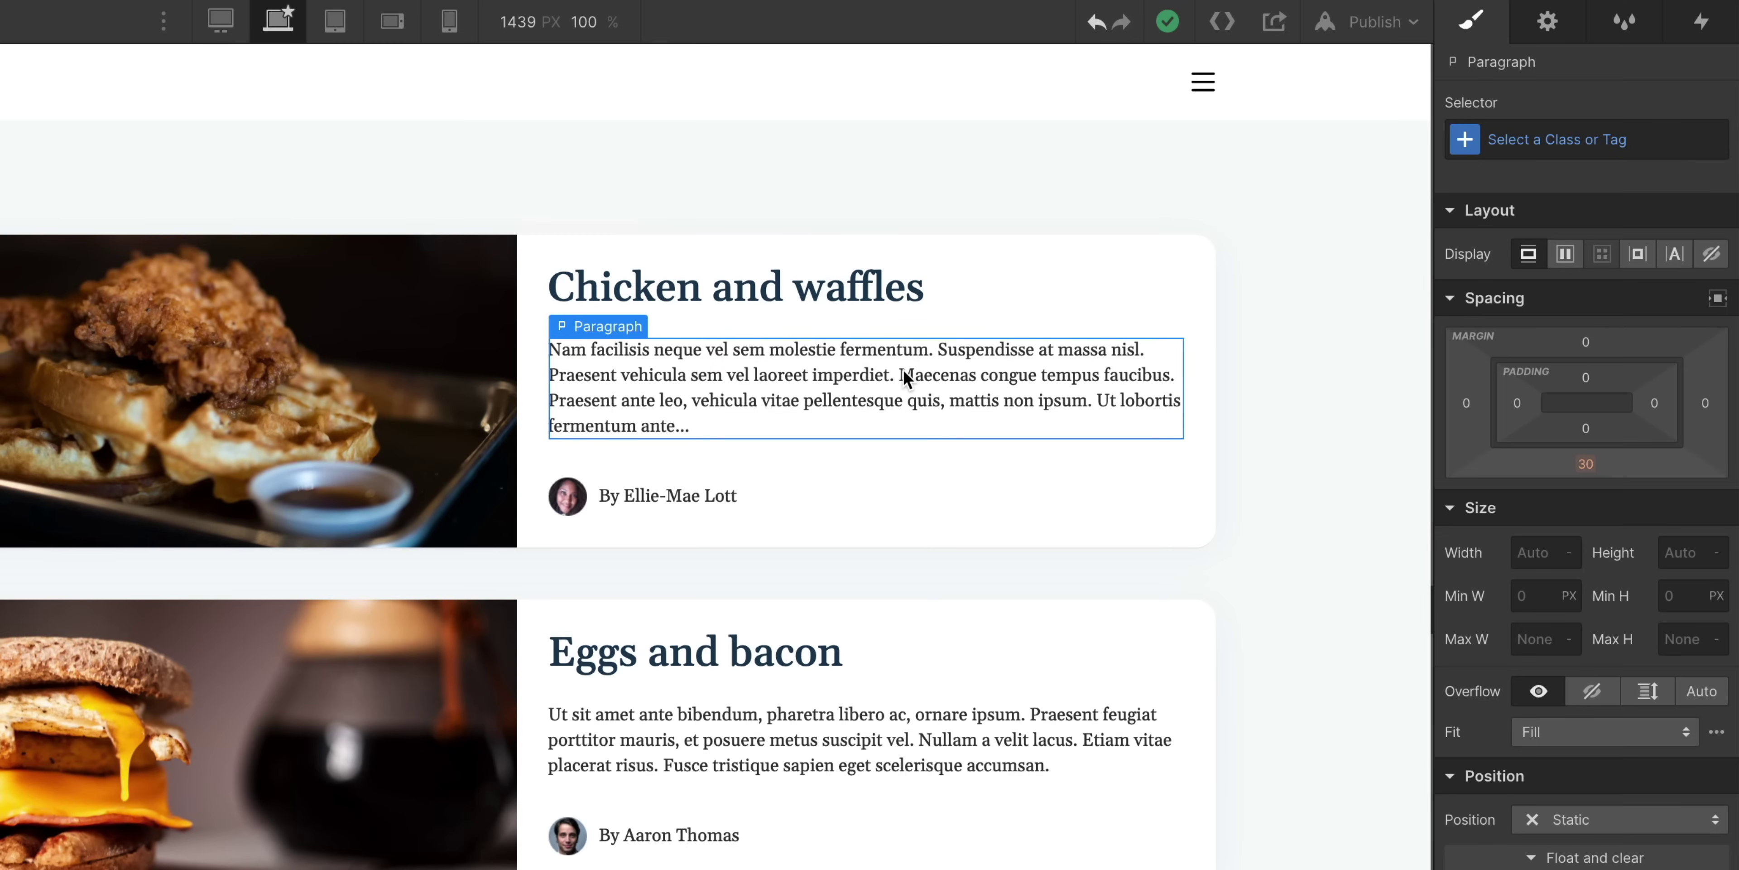
double_click(902, 368)
drag(900, 374, 1035, 373)
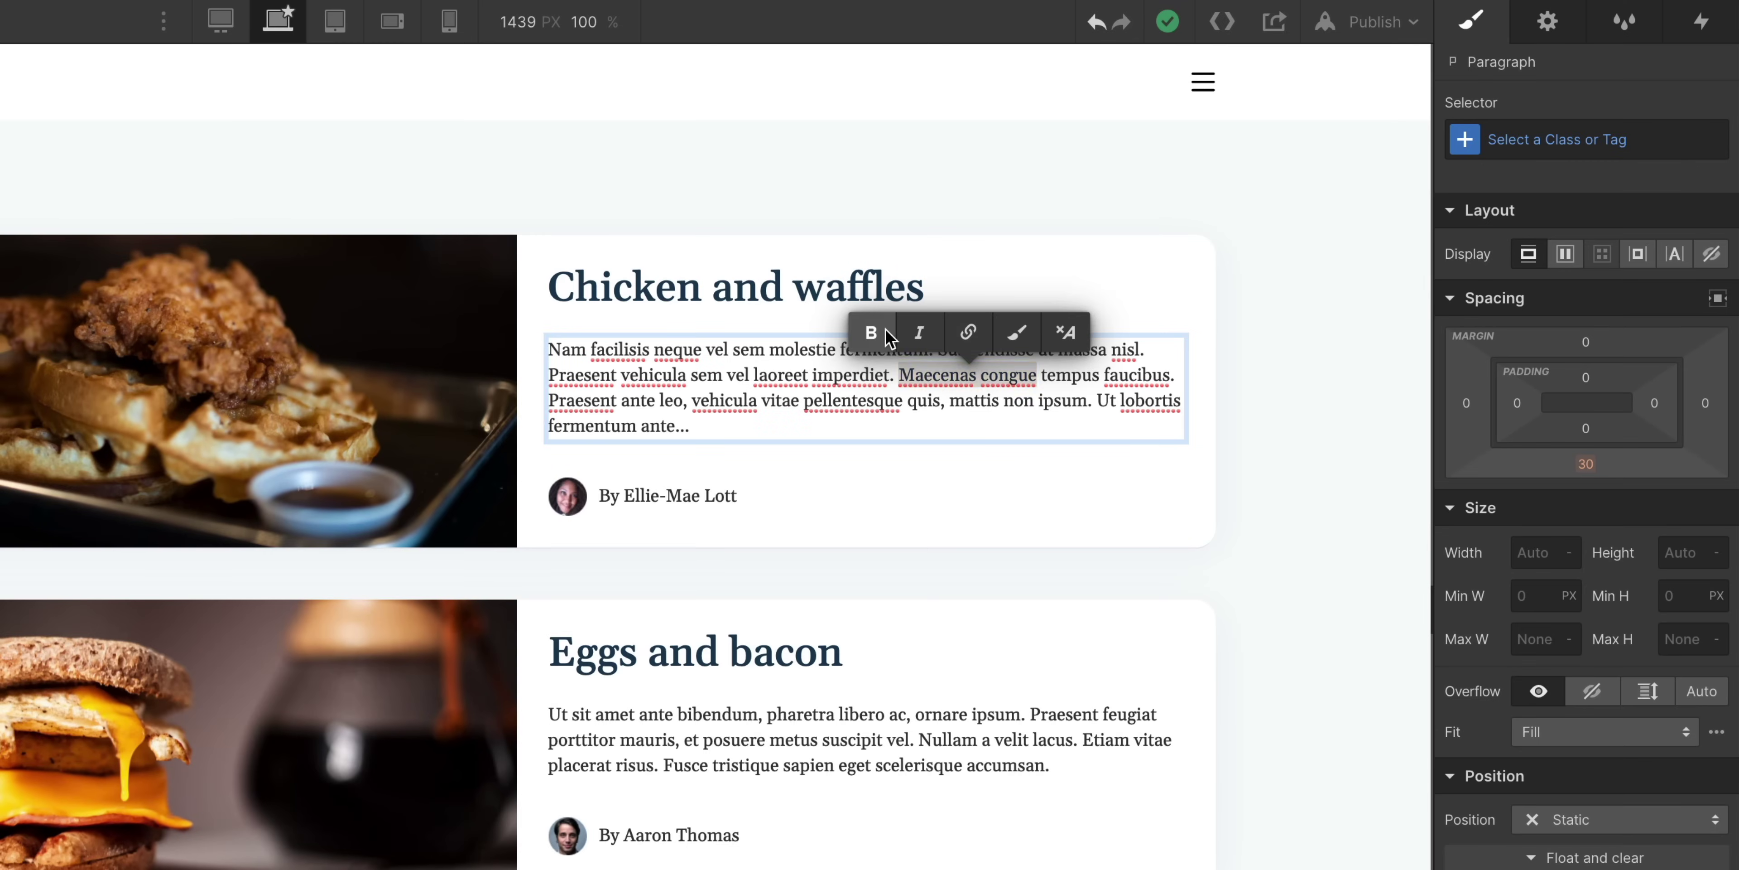
click(881, 332)
drag(834, 401, 1053, 401)
click(639, 362)
click(667, 332)
click(984, 358)
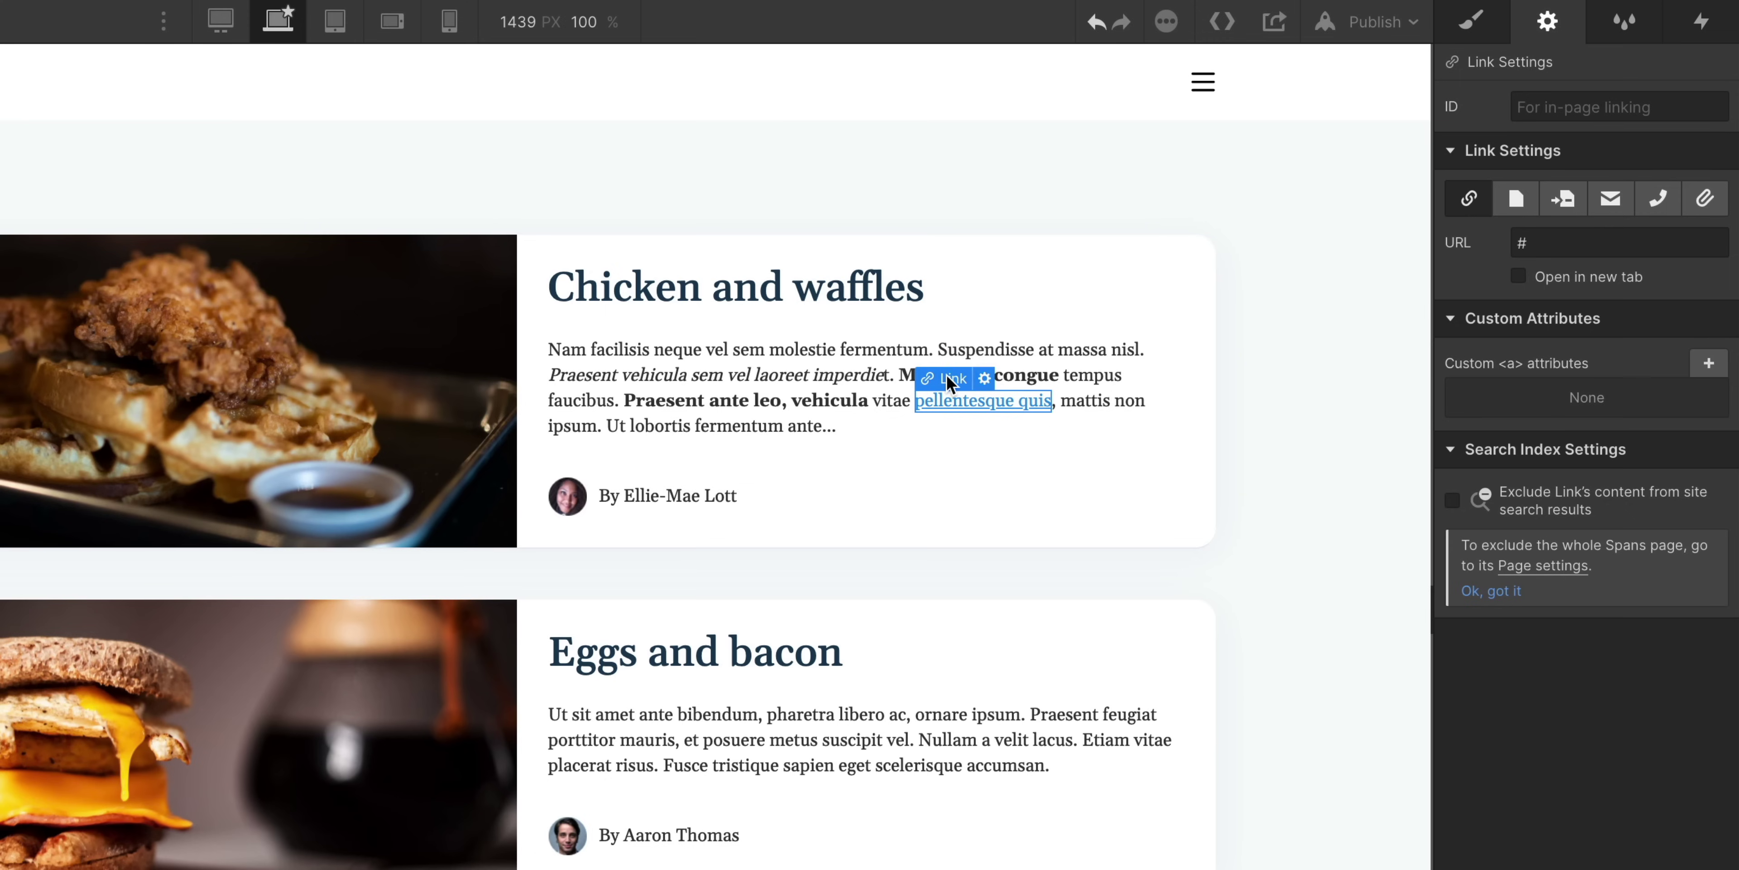
- Clear the inline formatting from the whole Chicken and waffles paragraph
click(559, 348)
drag(559, 348, 856, 416)
click(933, 316)
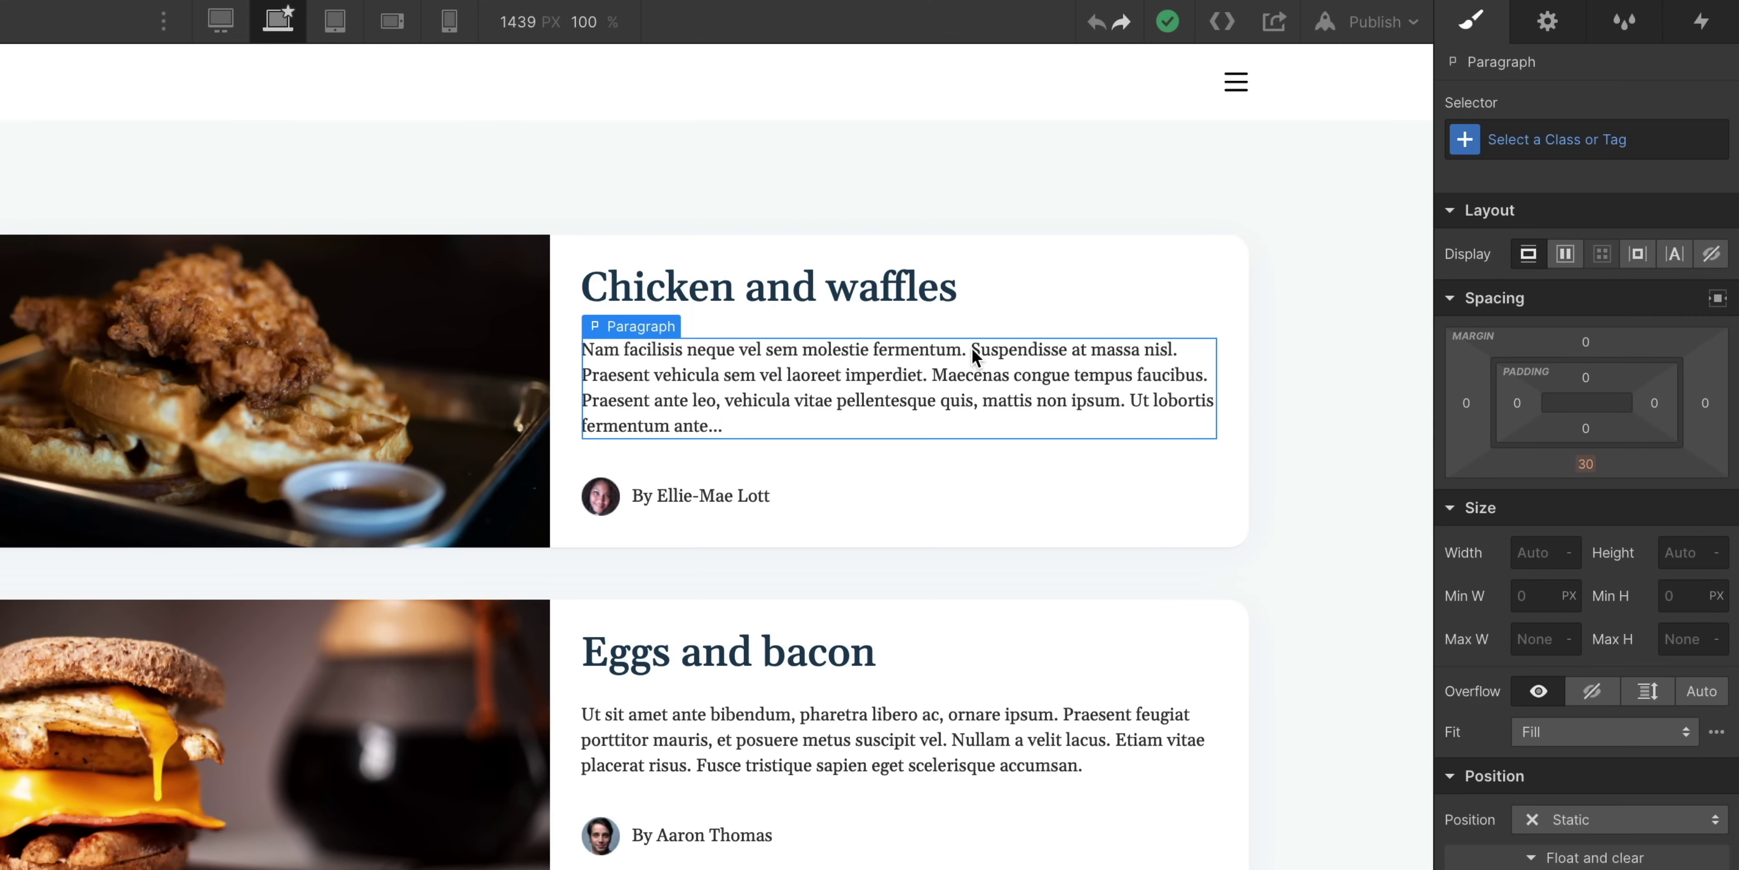
- Wrap the word "Suspendisse" in the Chicken and waffles paragraph in a text span with a new class Highlight text
double_click(970, 345)
drag(971, 349, 1068, 350)
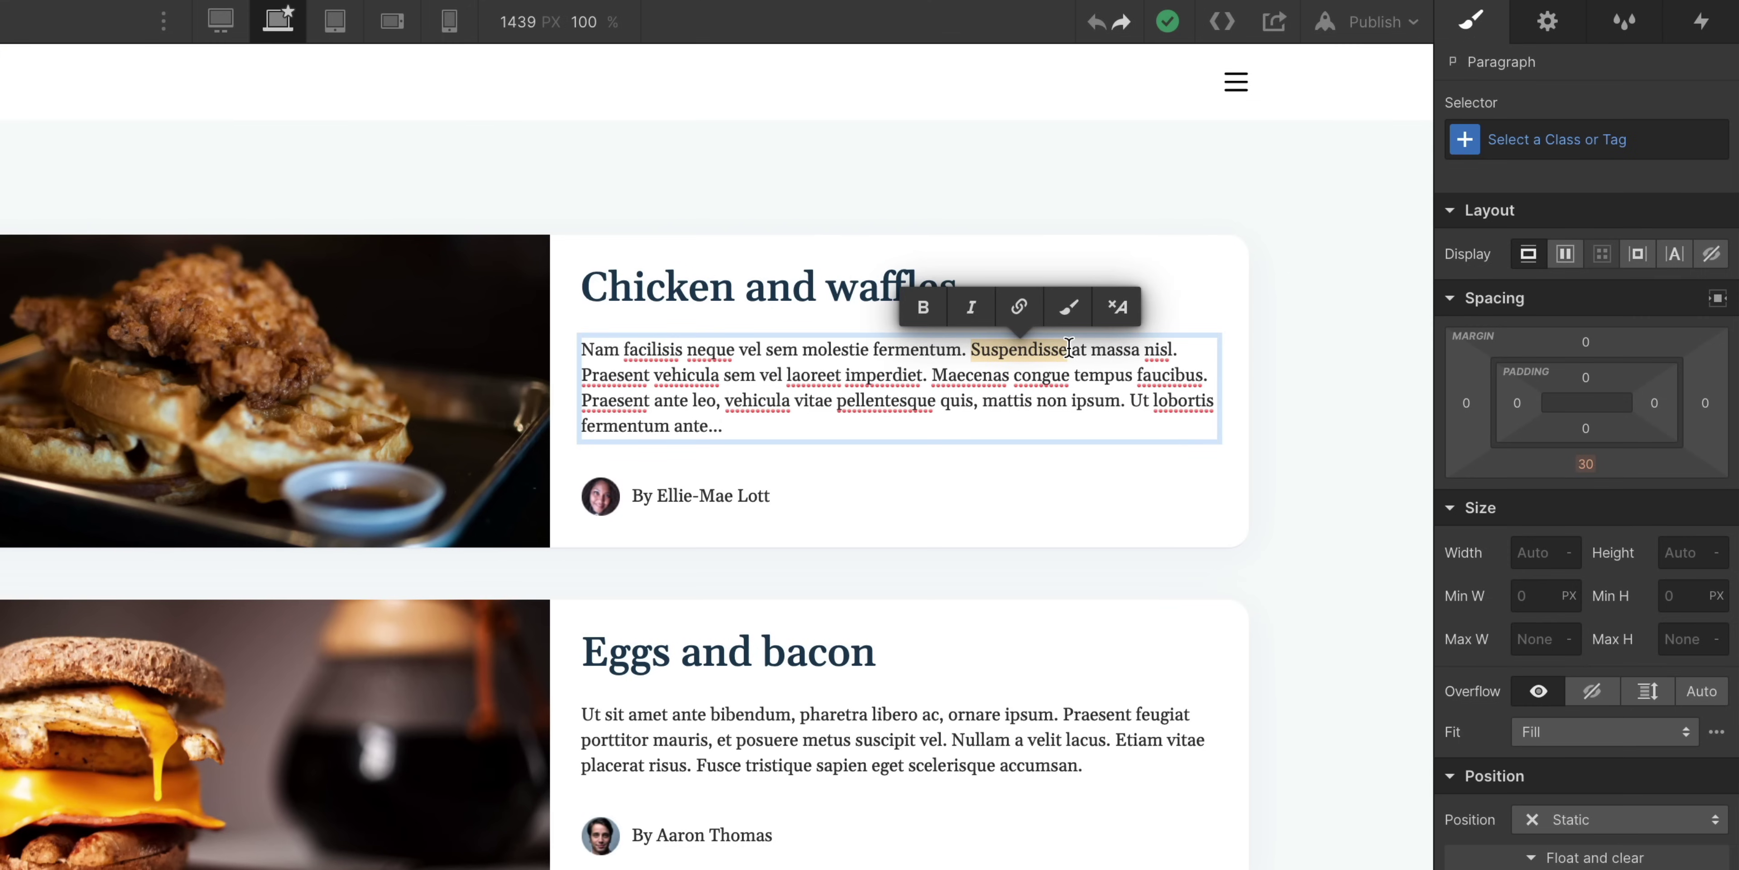
click(1067, 305)
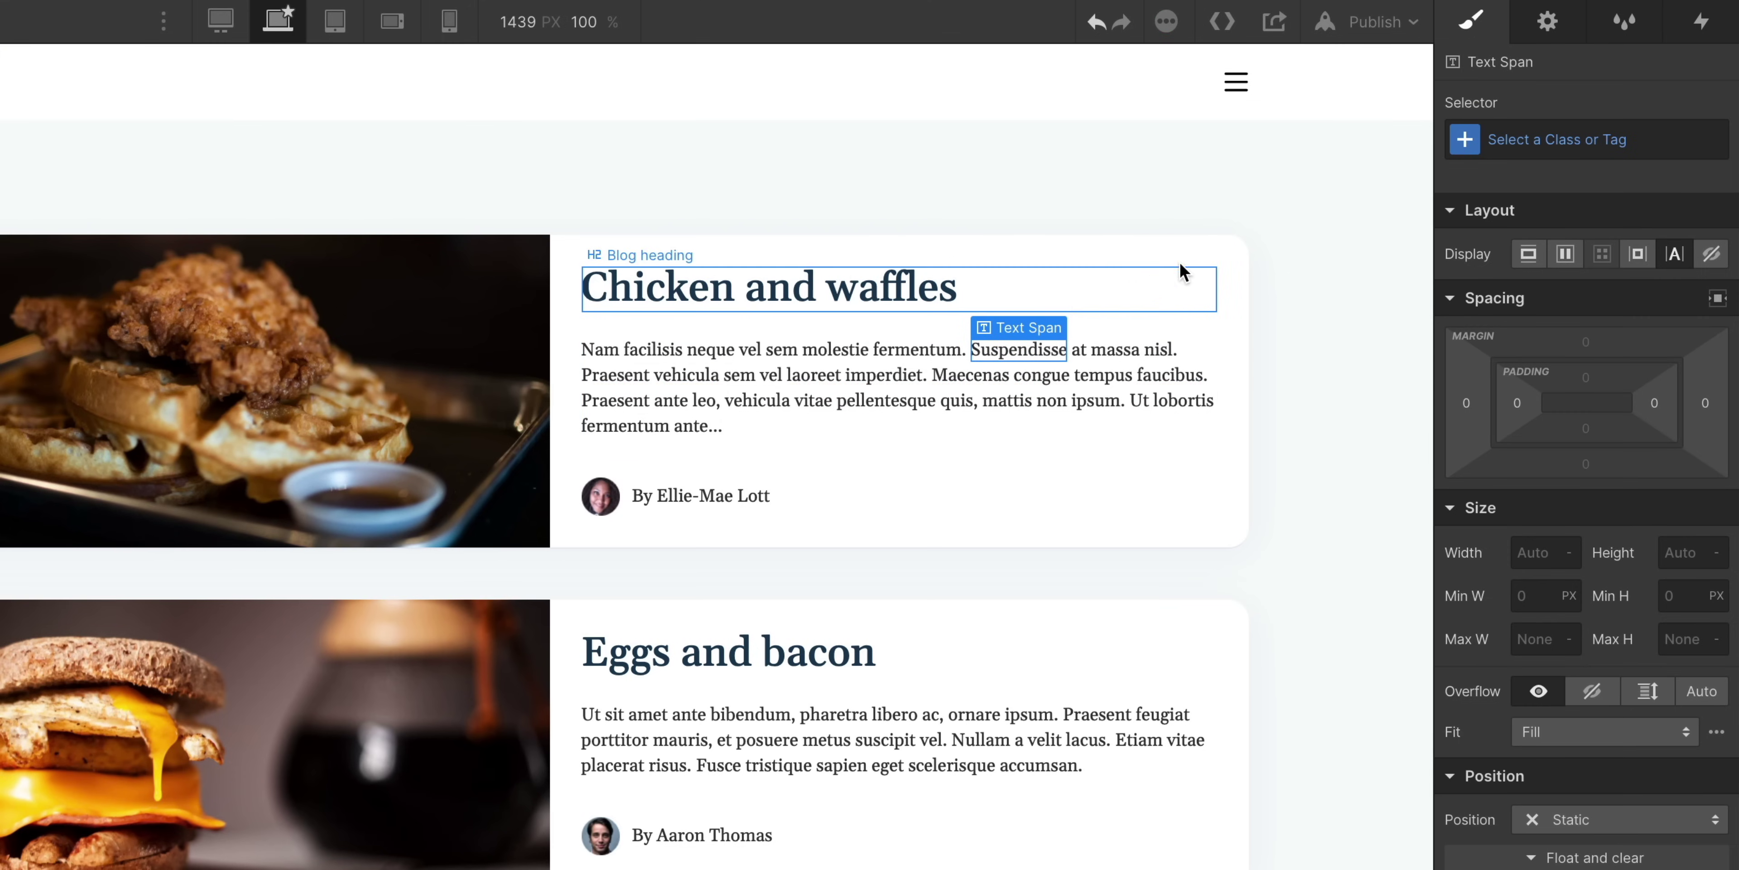
click(1565, 138)
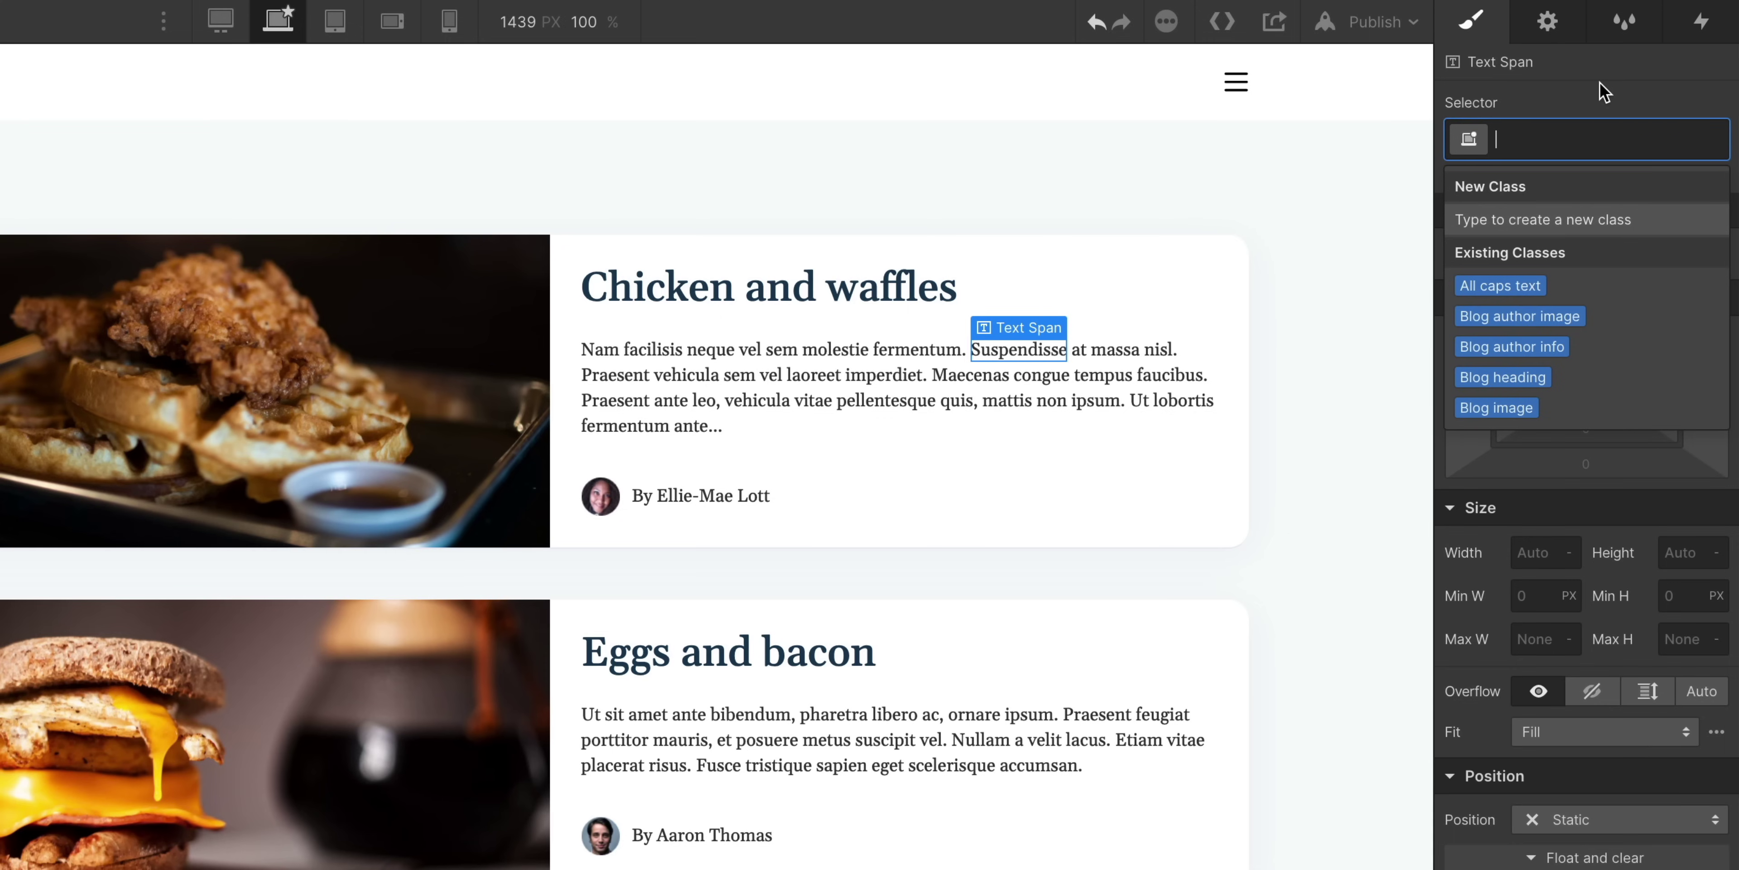
text(Highlight text)
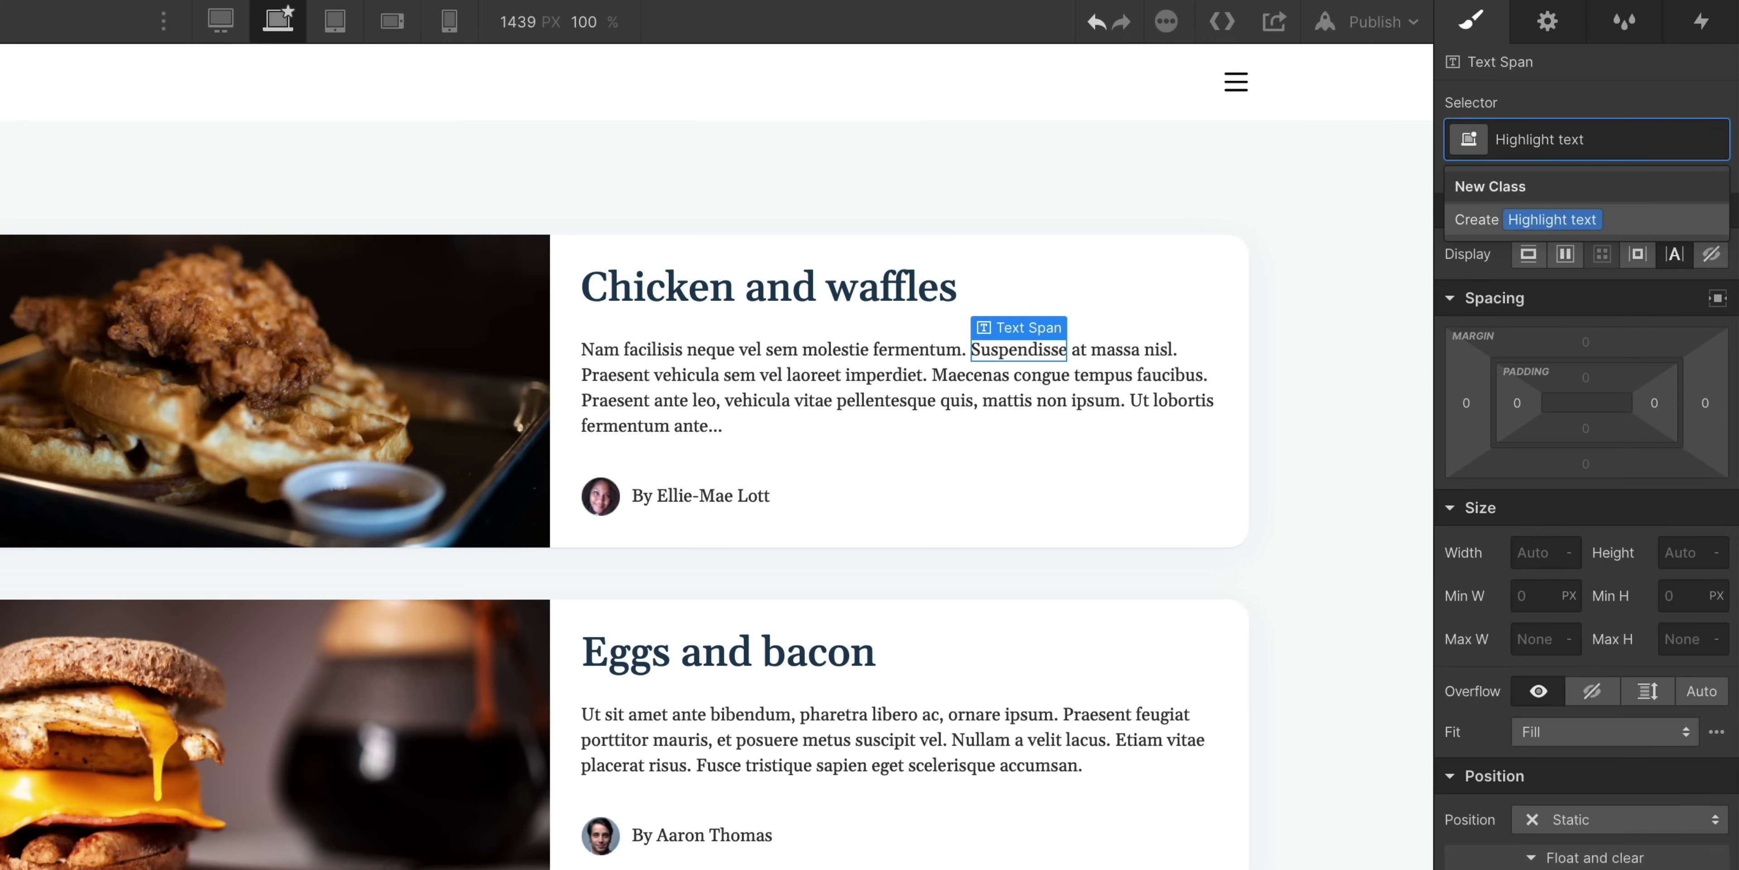
key(Return)
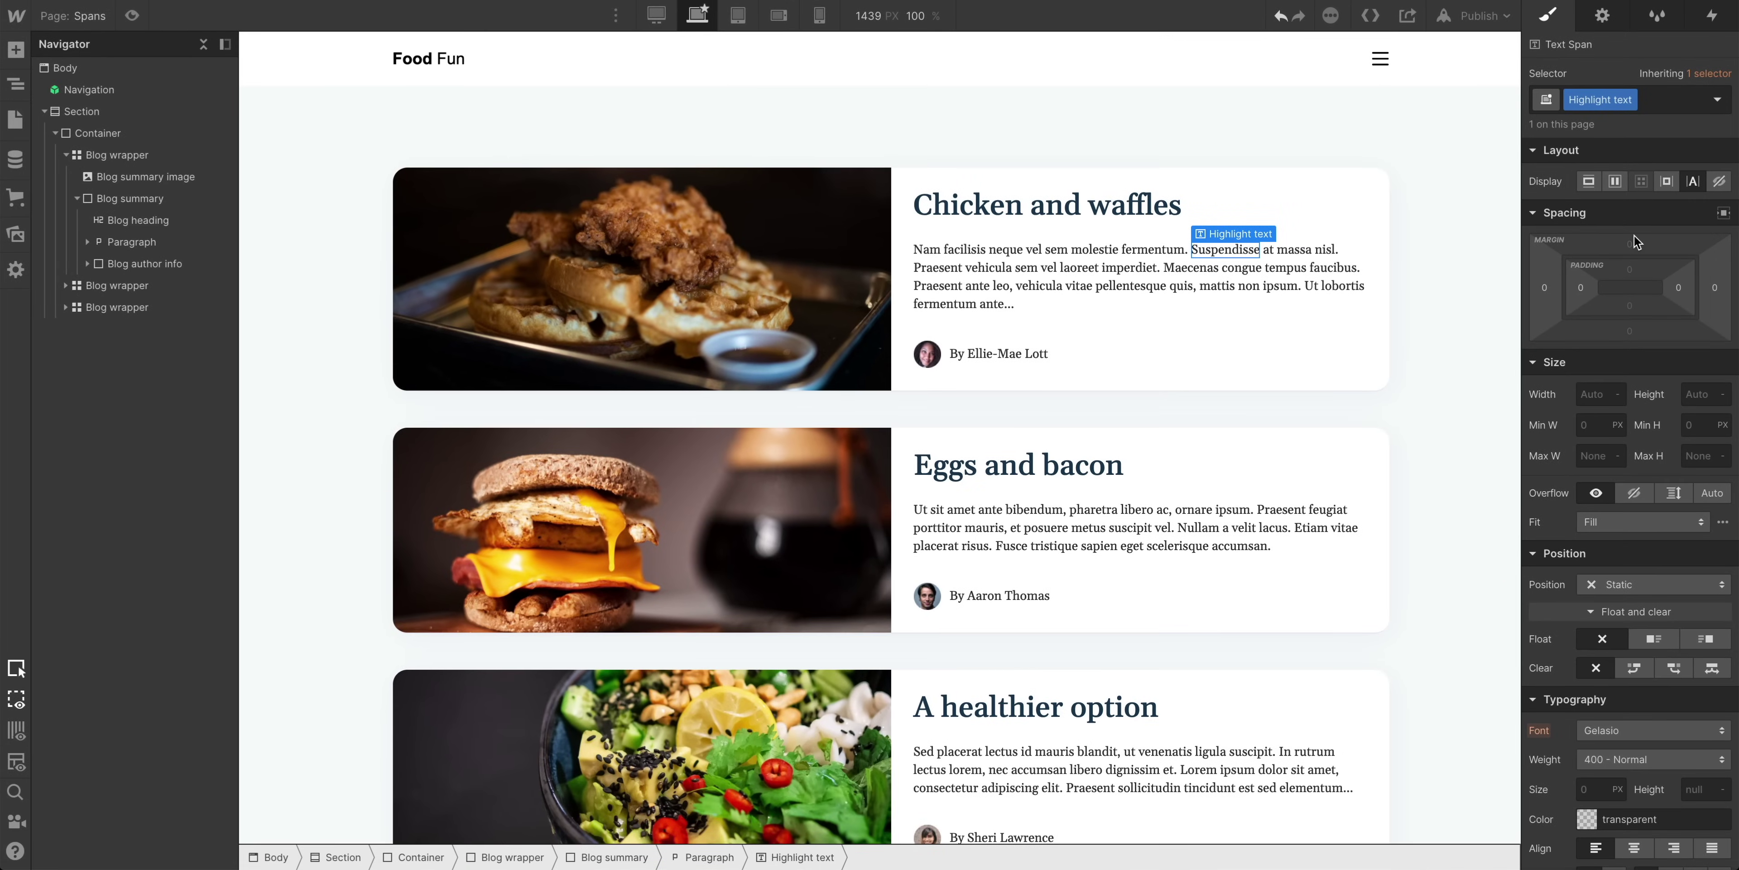
- Give the Highlight text class the Yellow swatch as background color and the Manrope font
scroll(1625, 417, down, 6)
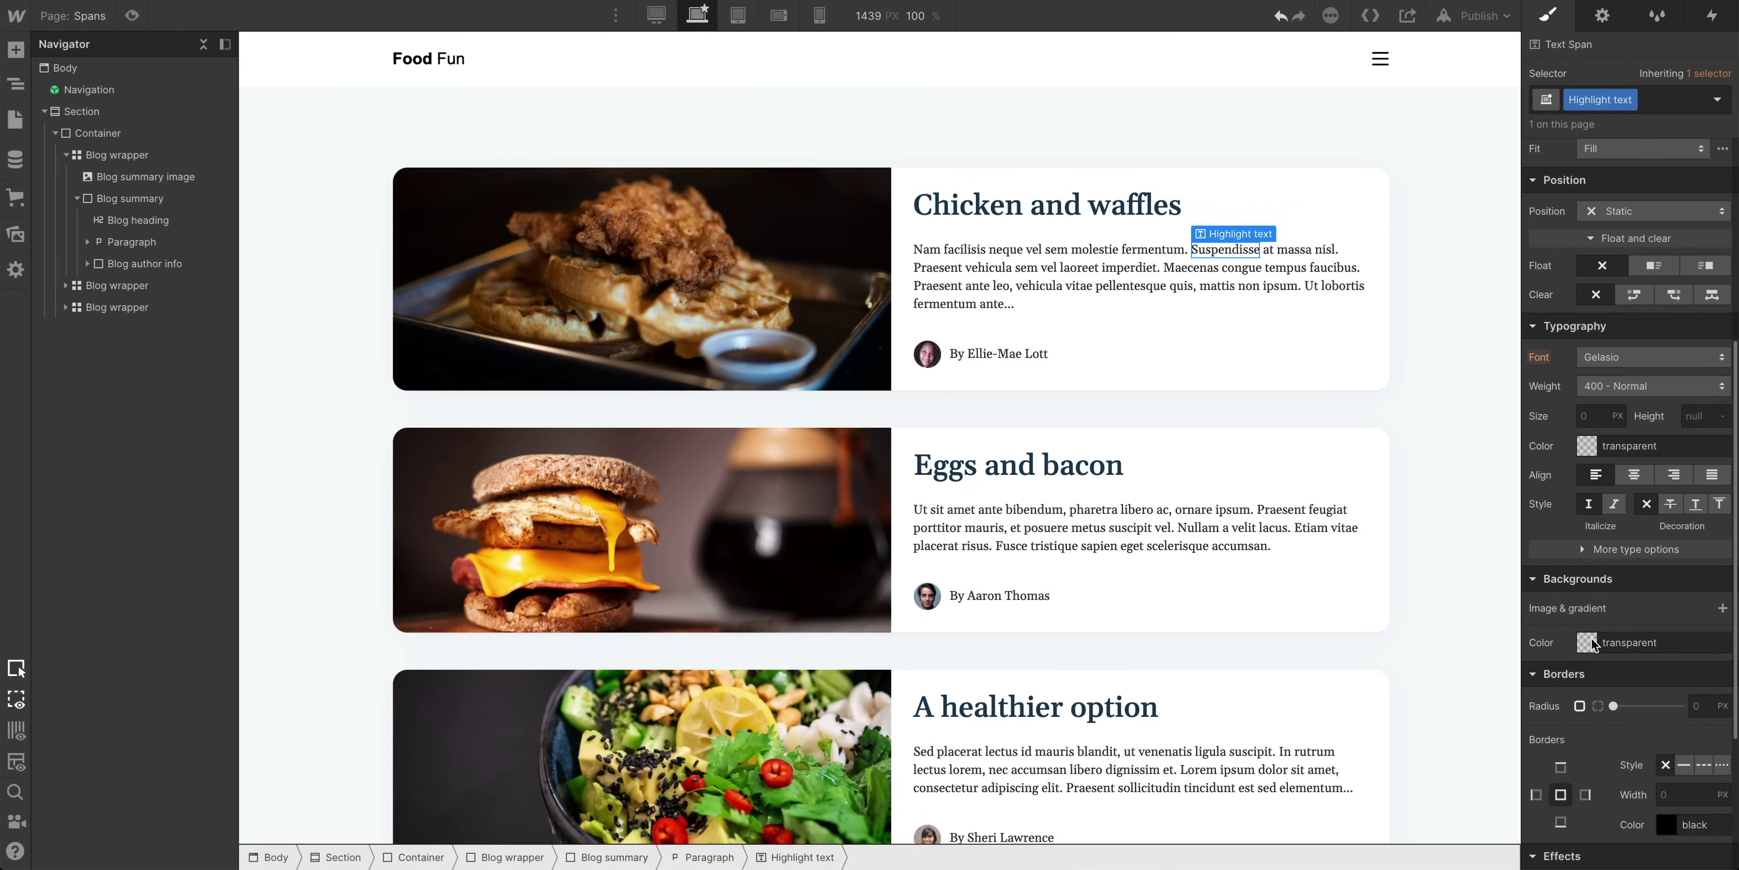
click(1592, 642)
click(1570, 609)
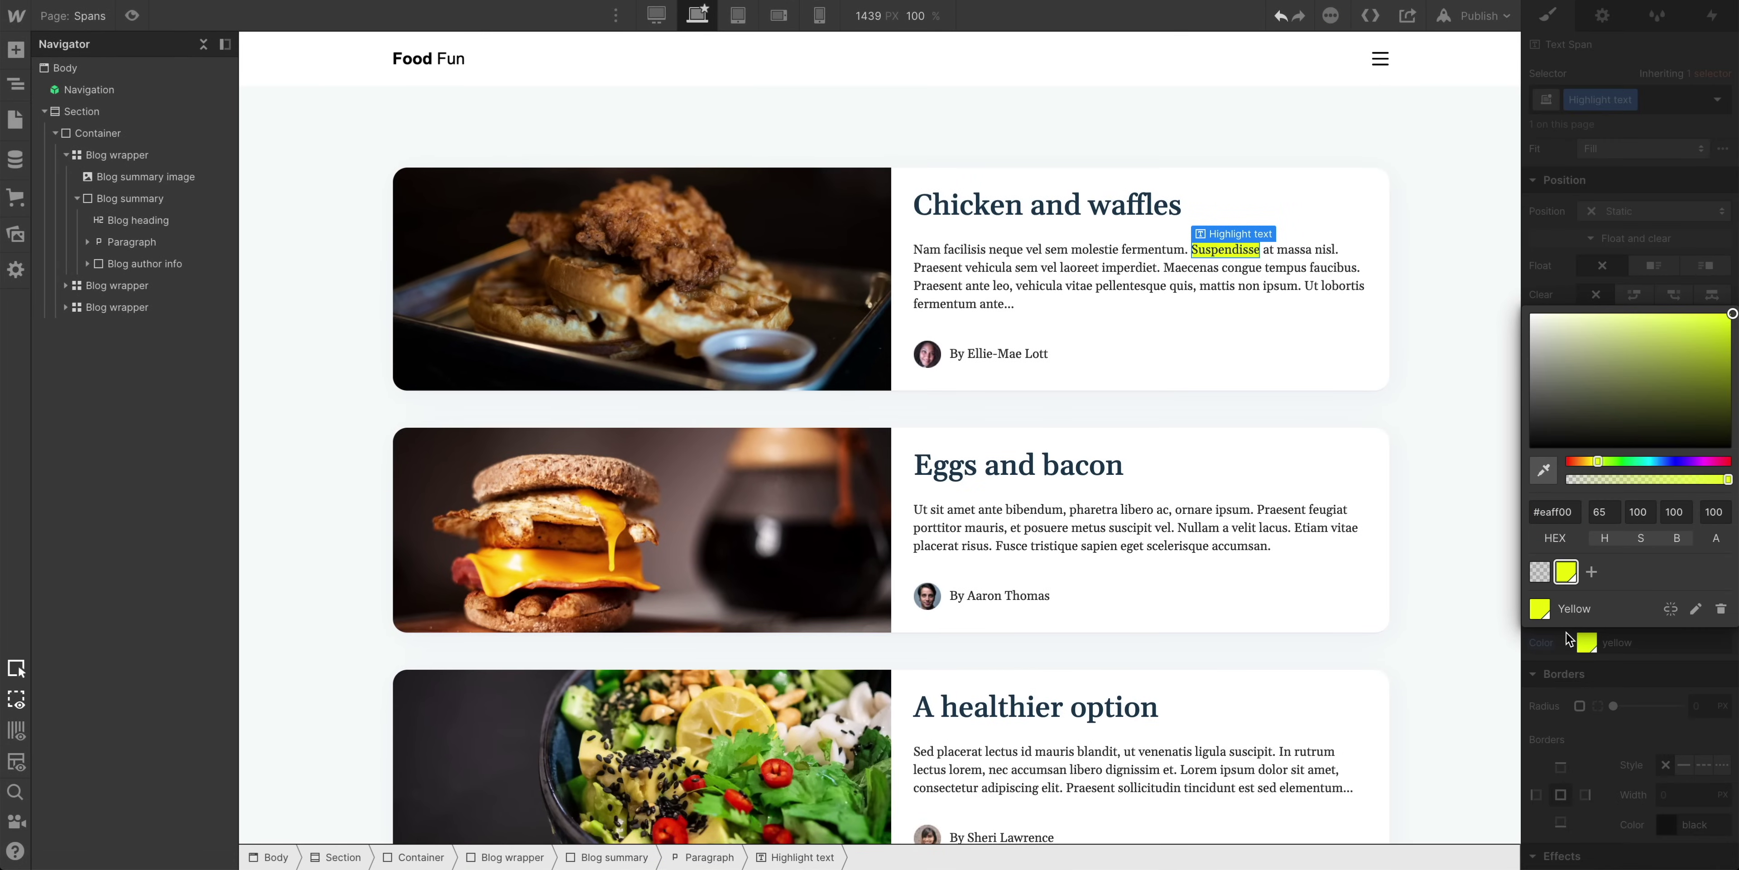
click(1568, 639)
click(1666, 357)
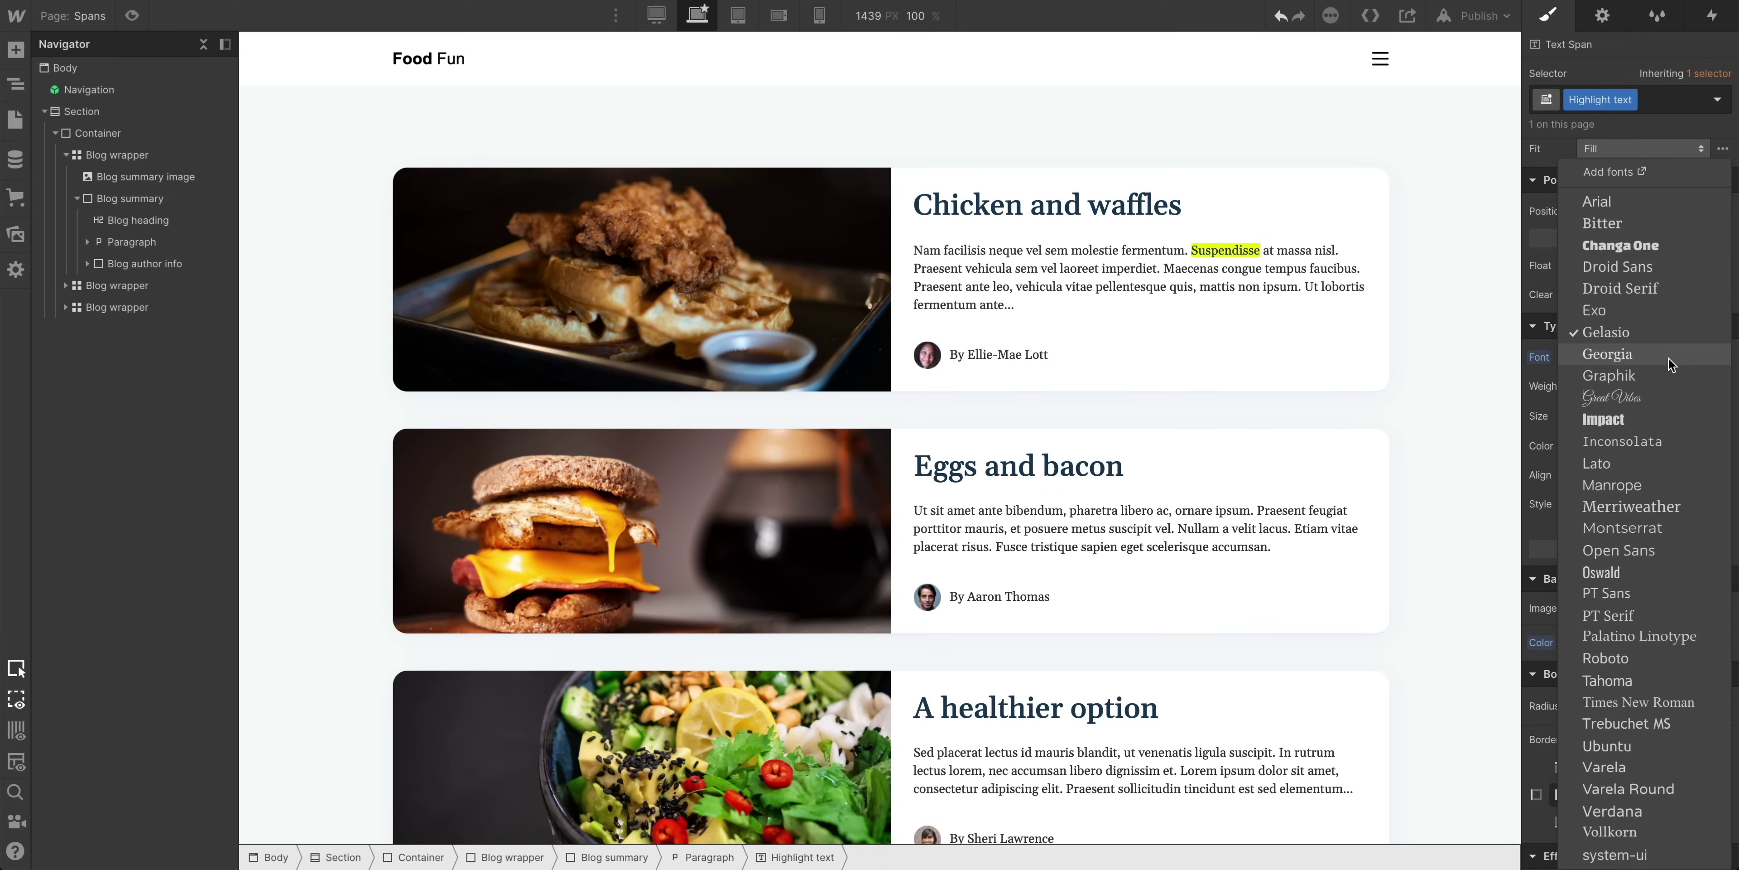
click(1652, 484)
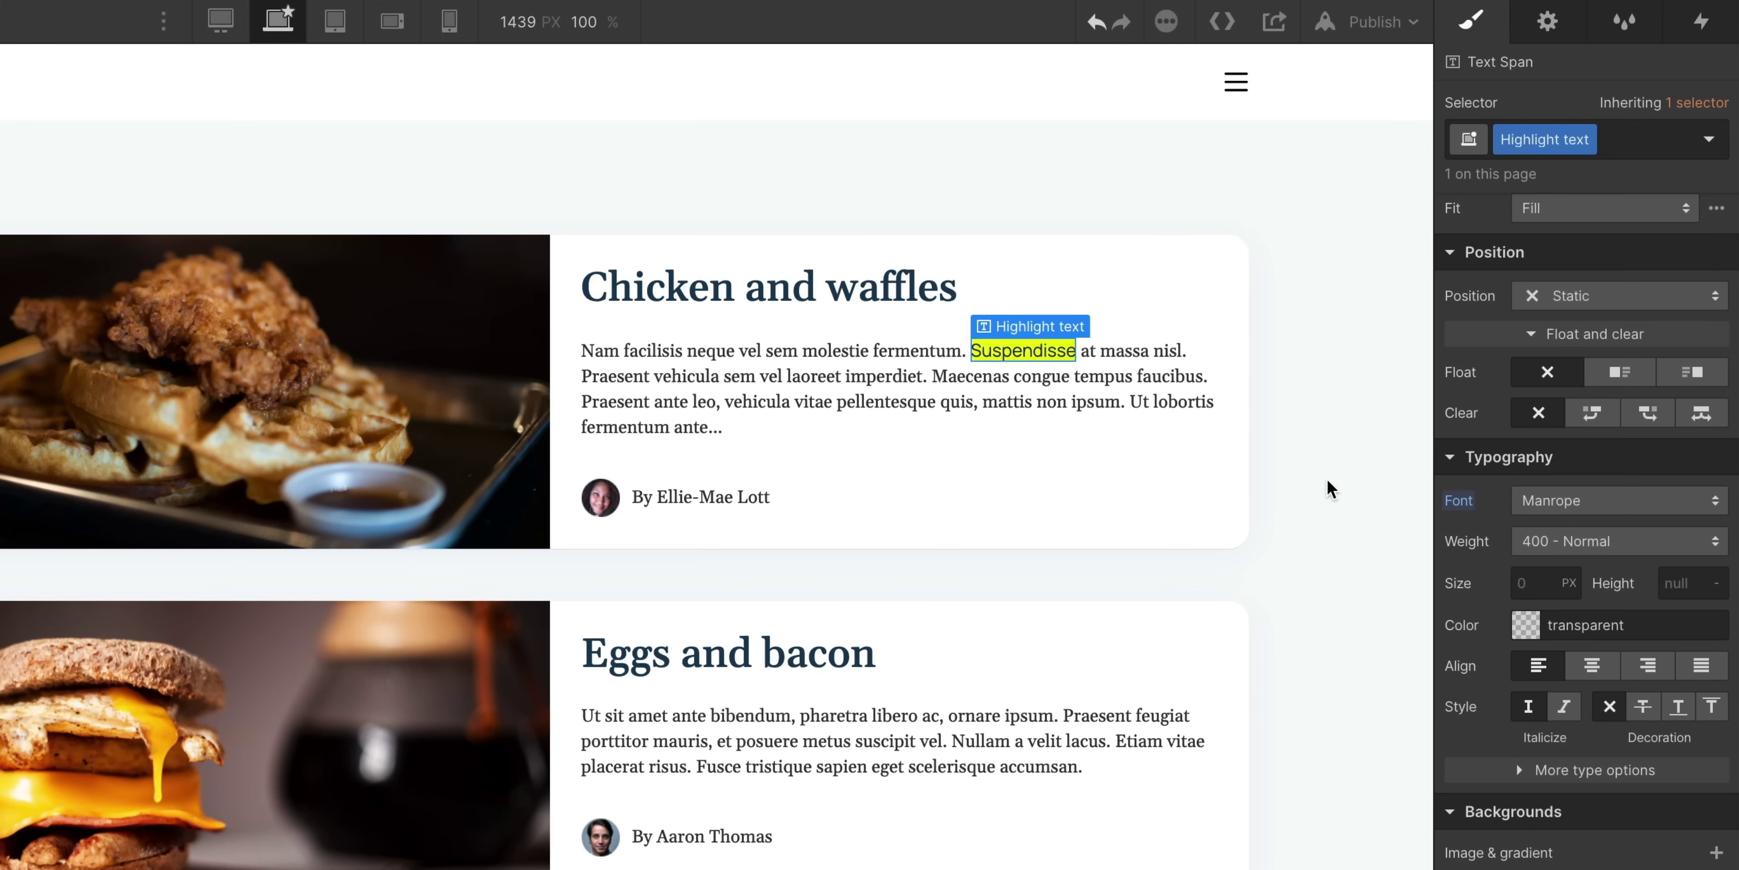
- Clear the formatting from the highlighted word "Suspendisse"
double_click(978, 348)
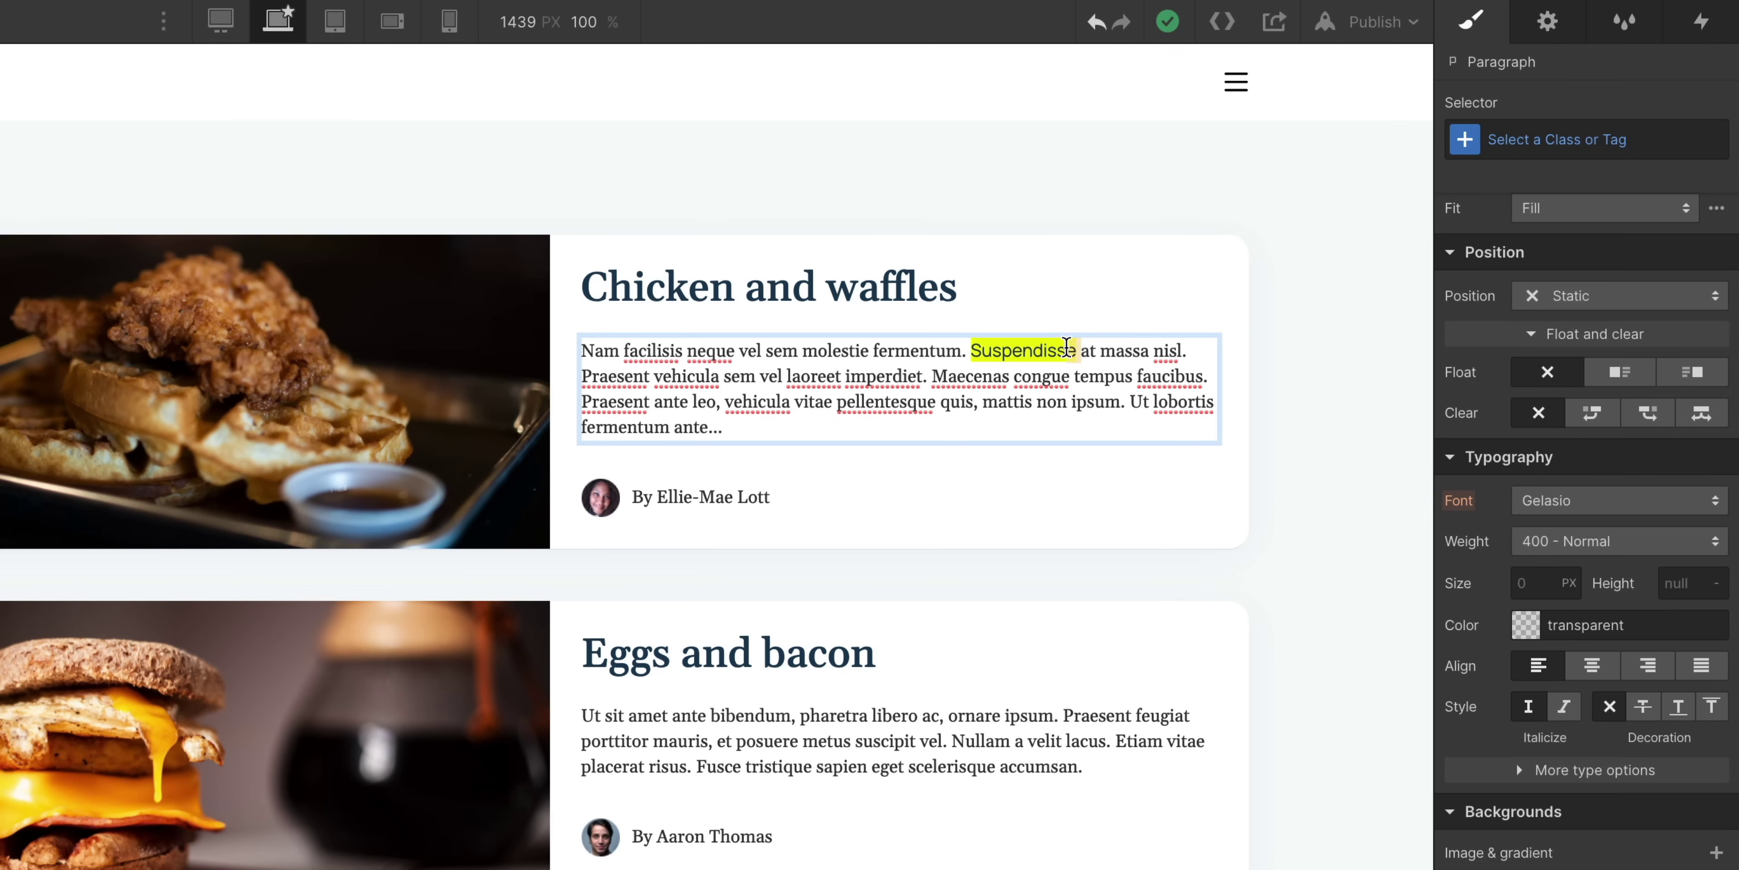
double_click(978, 347)
click(1119, 308)
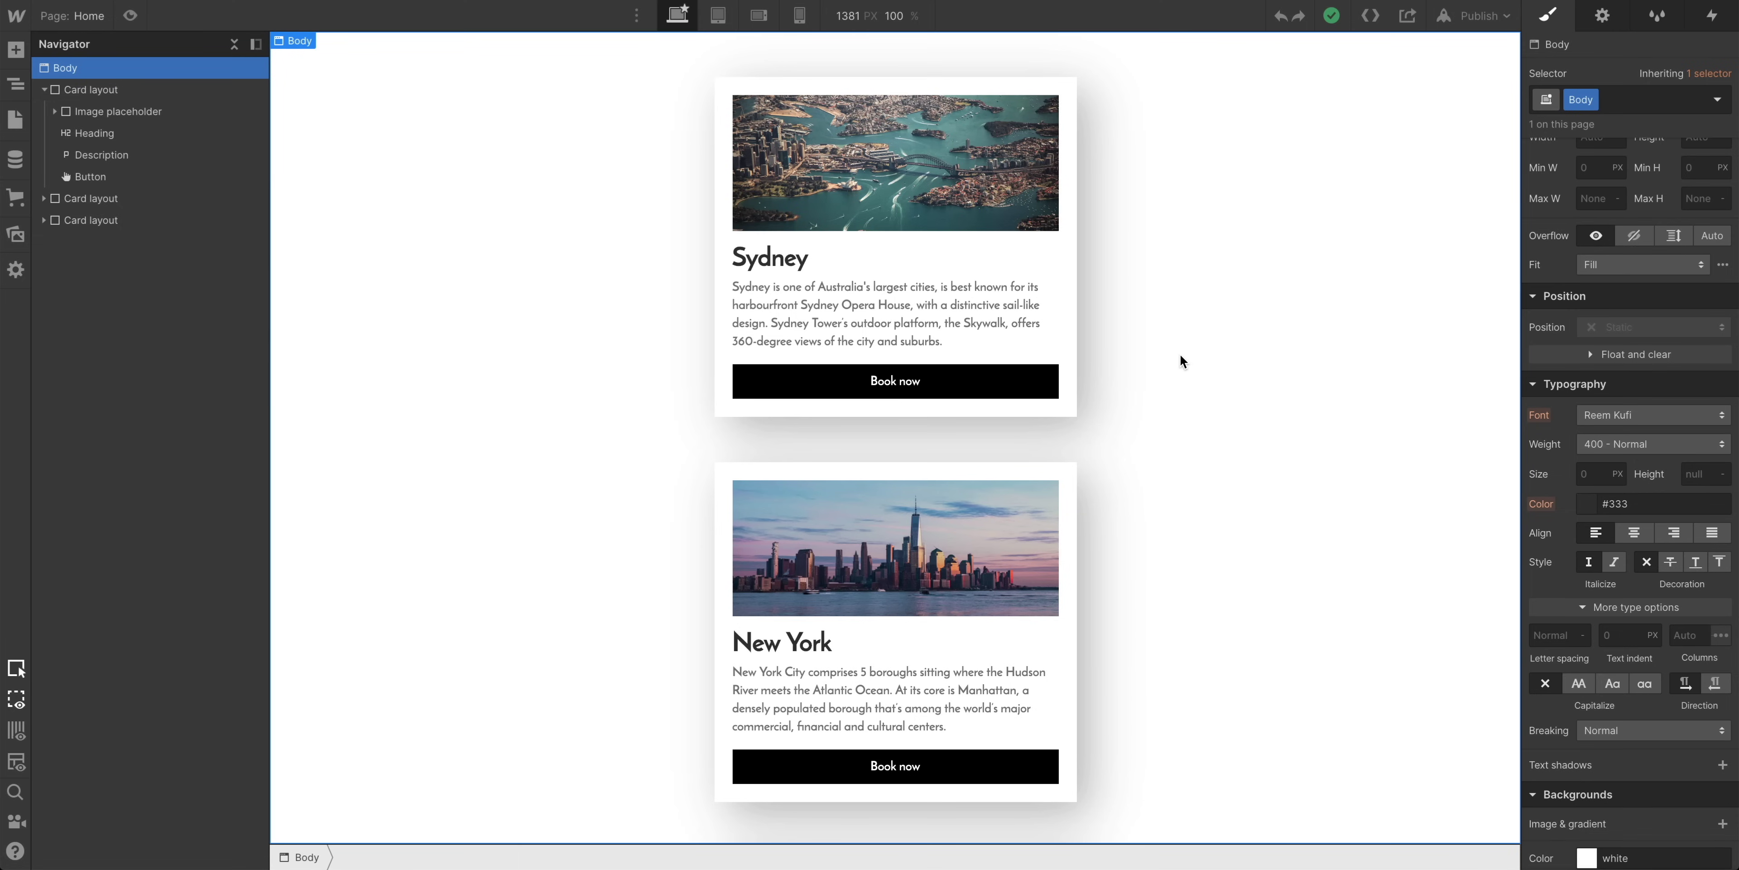
- Set the Description class to a 16 px font size and a 1.4 line height, using the Sydney card's paragraph
click(999, 313)
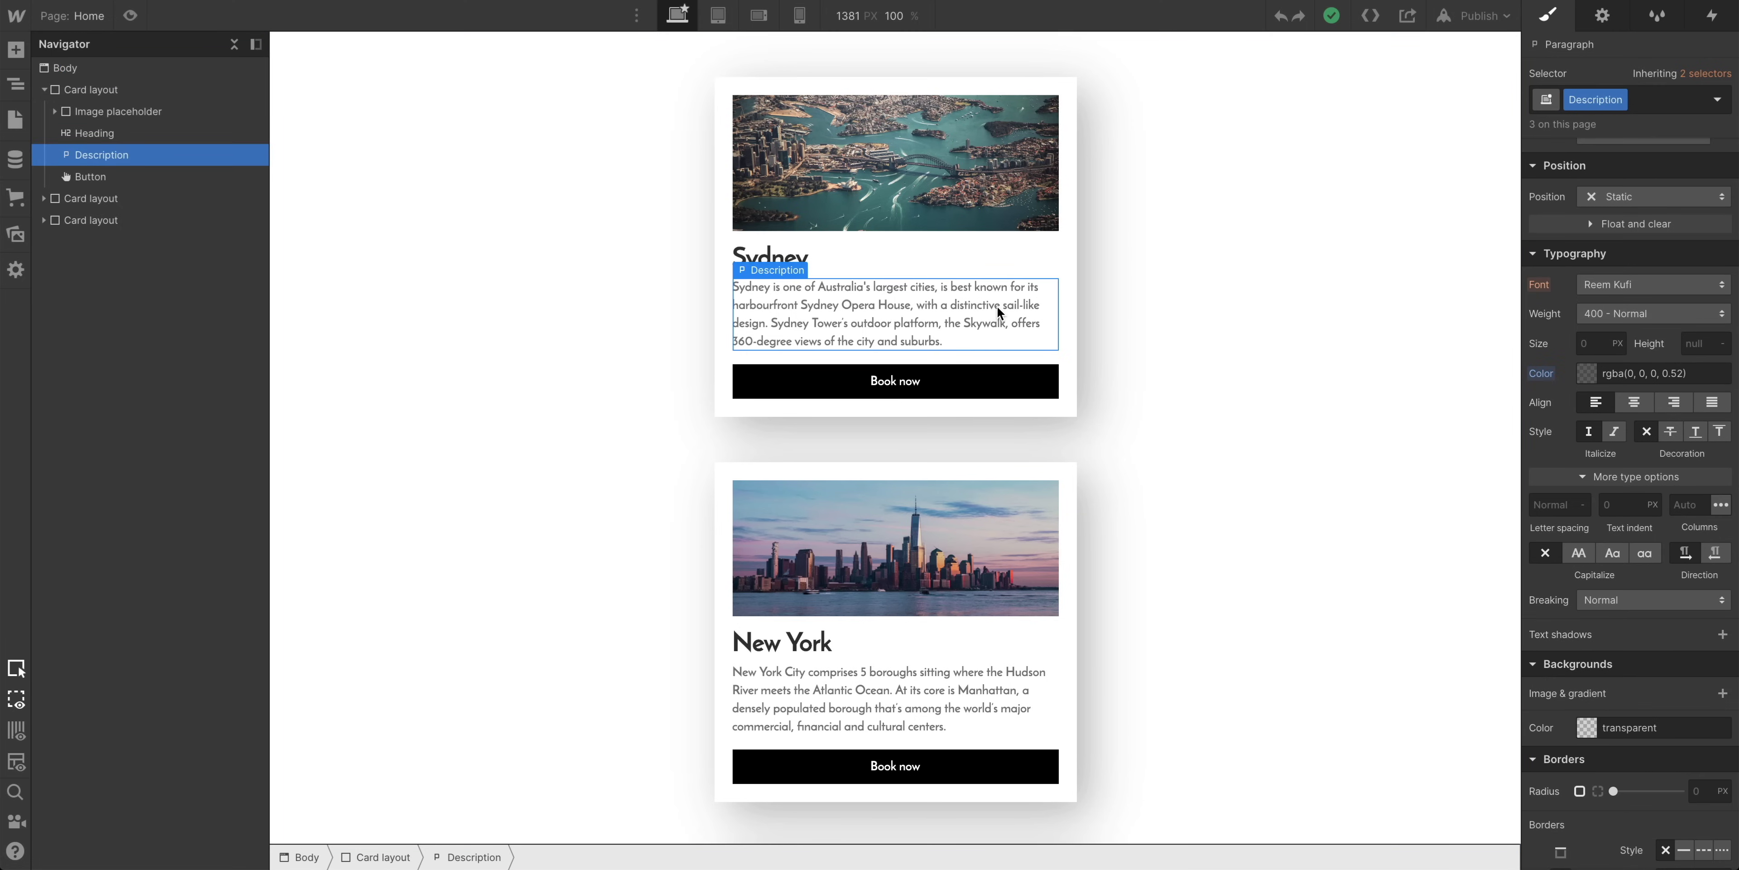
click(1580, 341)
text(16)
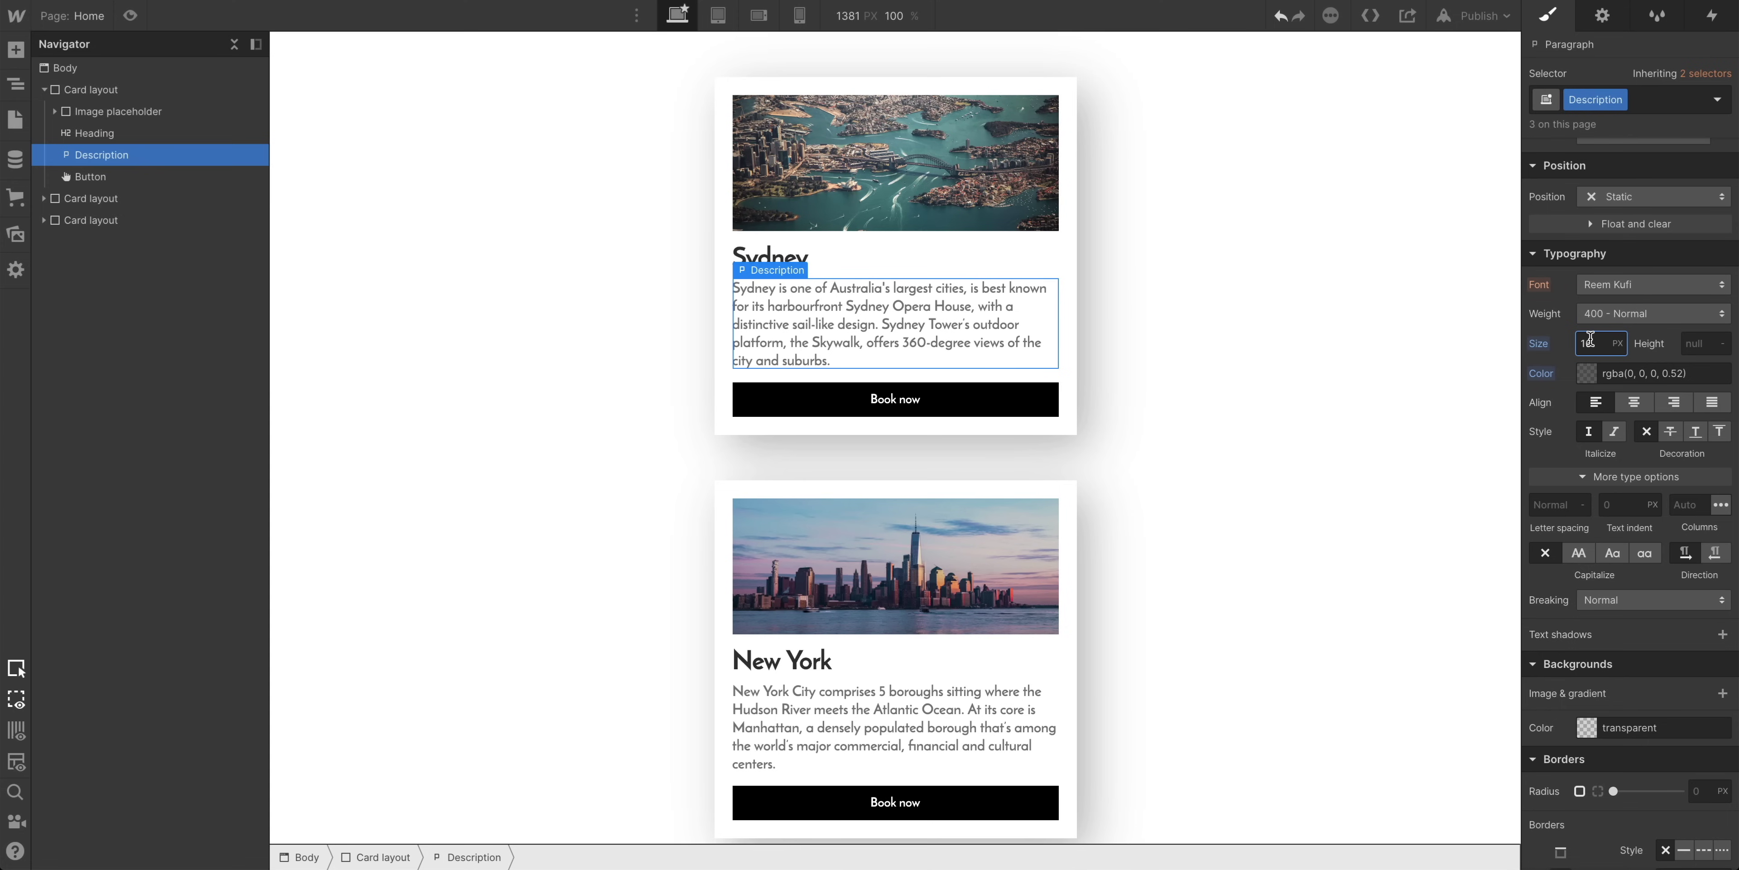
mouse_move(1592, 342)
mouse_down()
mouse_move(1677, 346)
mouse_move(1624, 361)
mouse_move(1571, 337)
mouse_up()
click(1568, 329)
text(1.4)
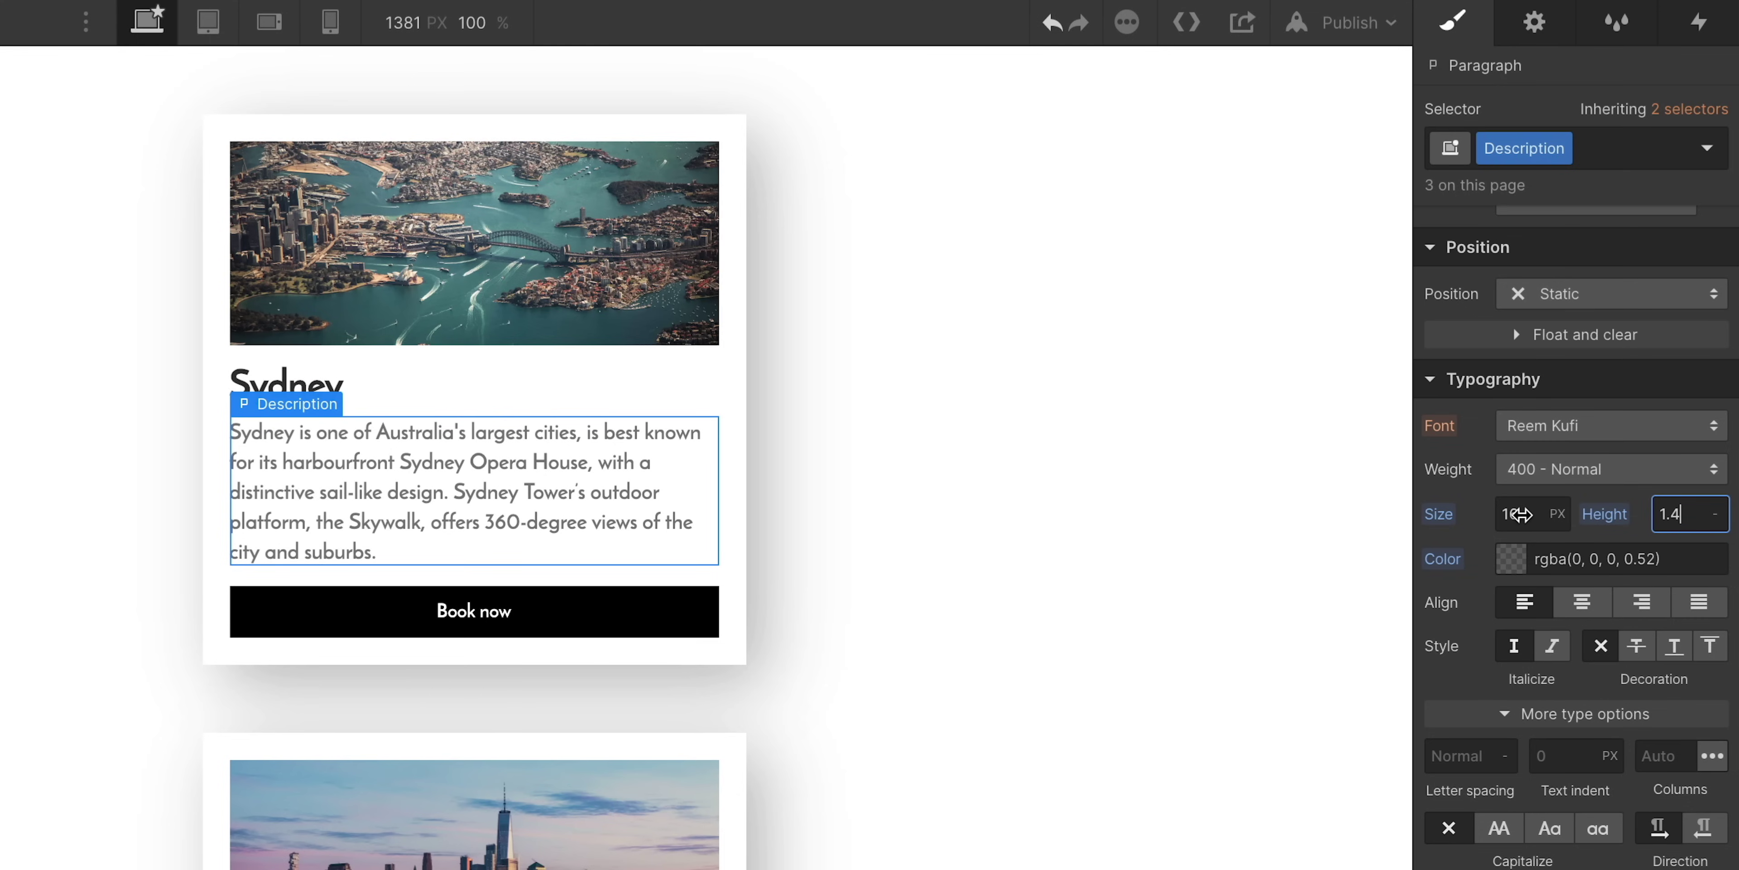
- Try a 48 px font size on the Description class and return it to 16 px
click(1586, 343)
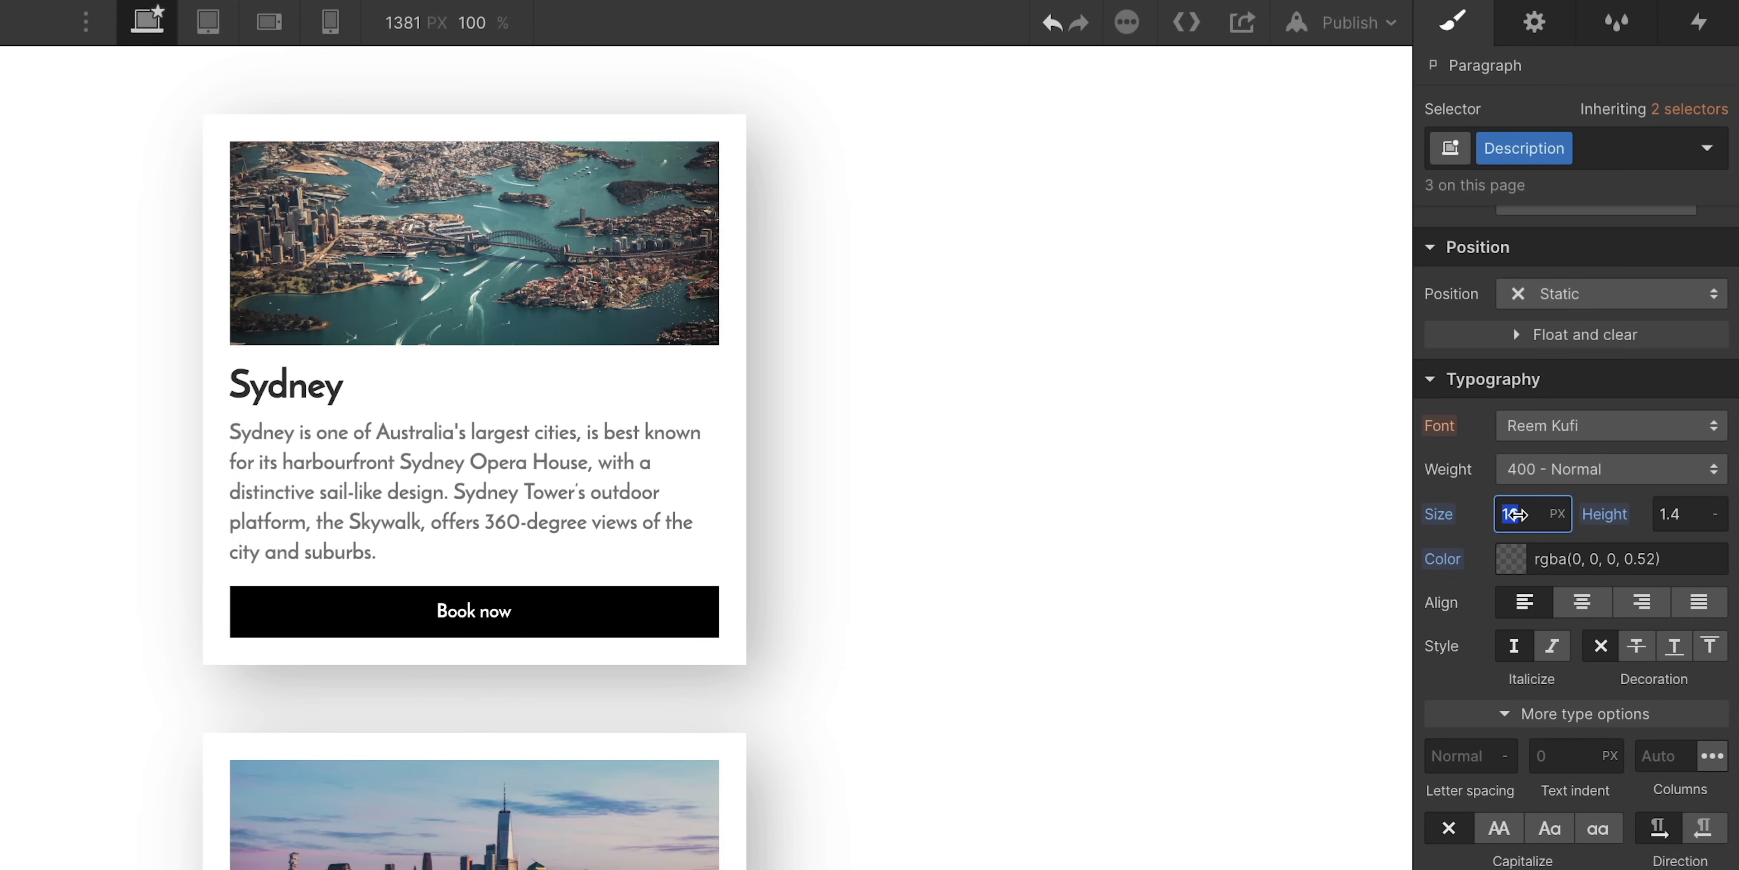
drag(1514, 514, 1603, 525)
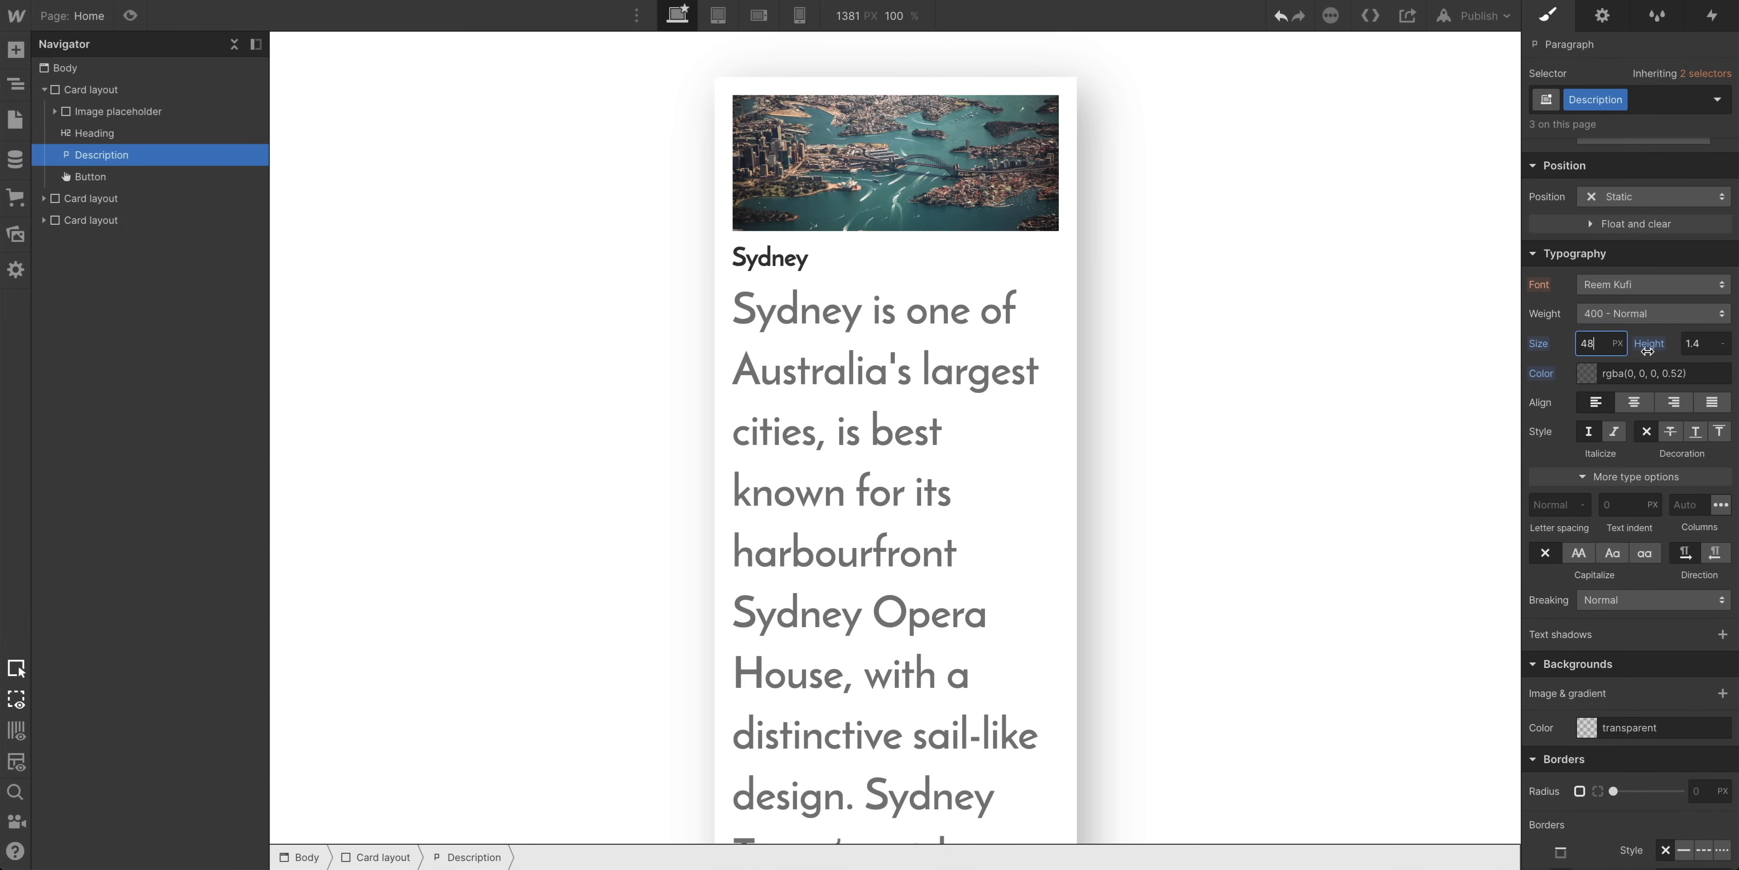
drag(1648, 349, 1593, 356)
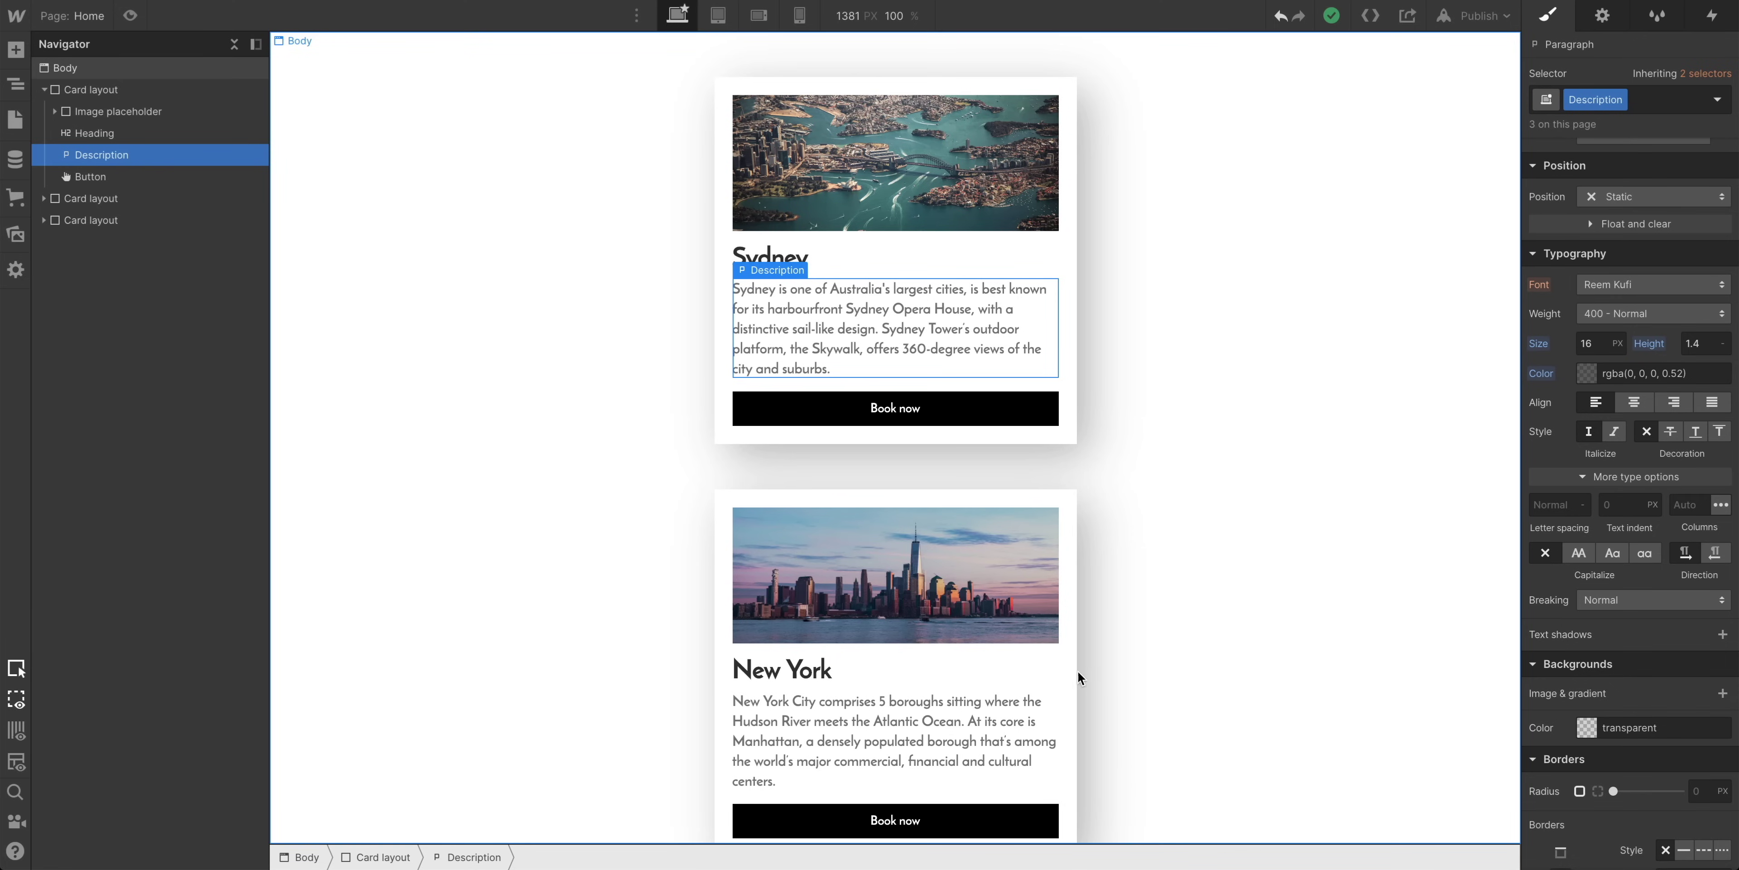
- Set the Description class's font size to 1 em using the New York card's paragraph
click(1013, 719)
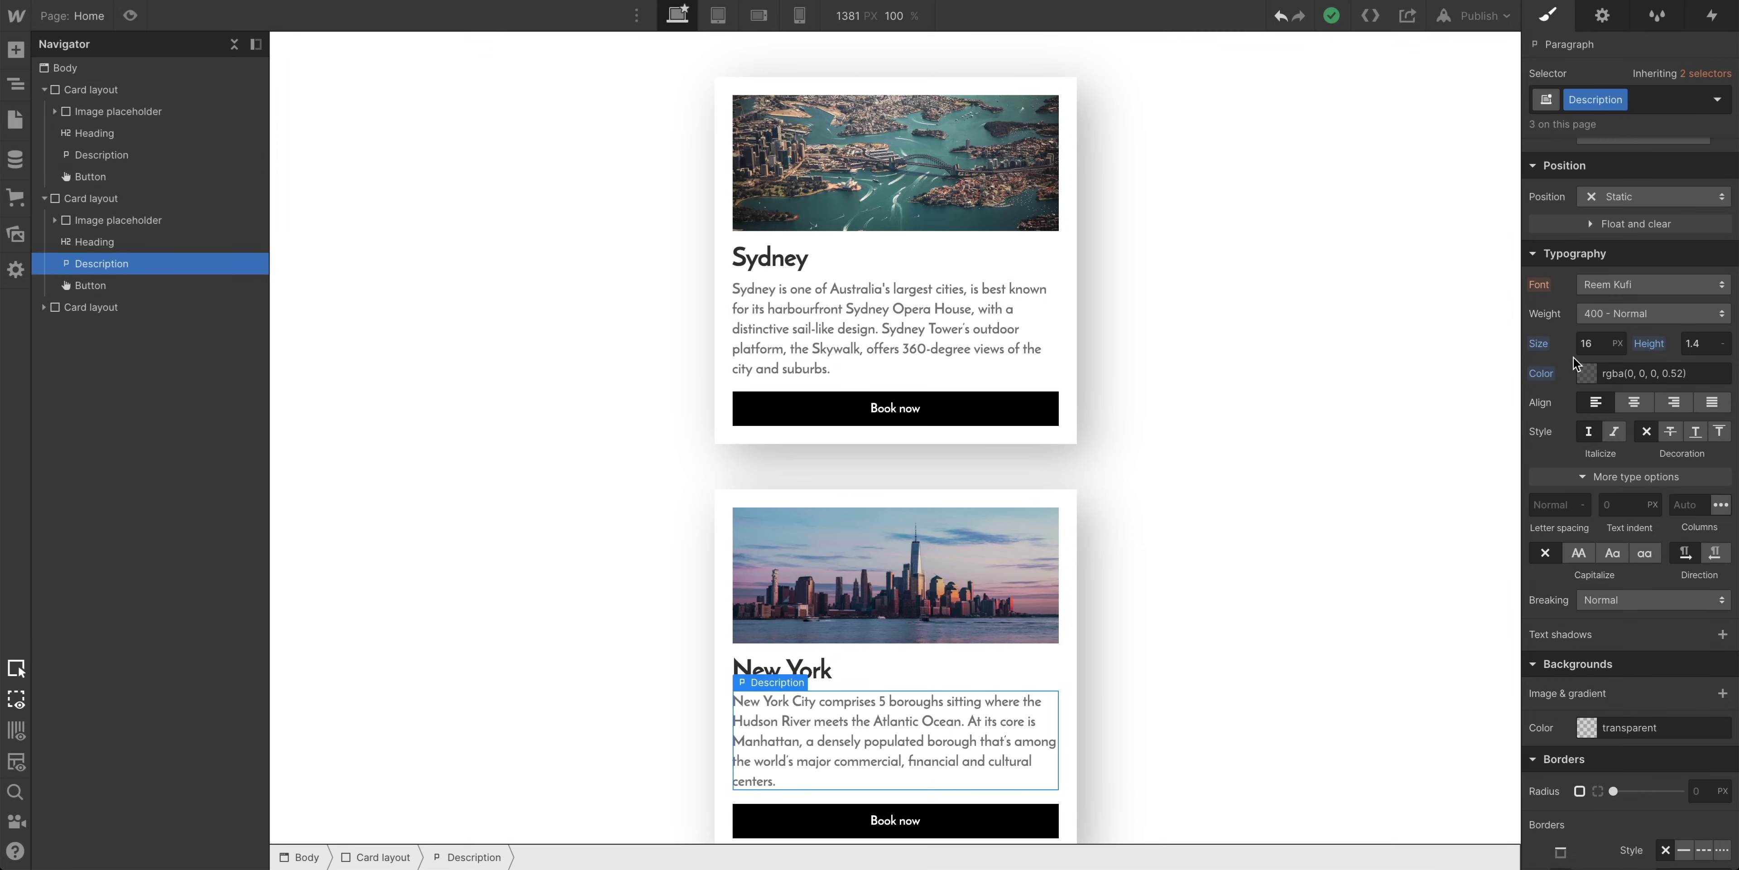
click(1596, 336)
text(1em)
key(Return)
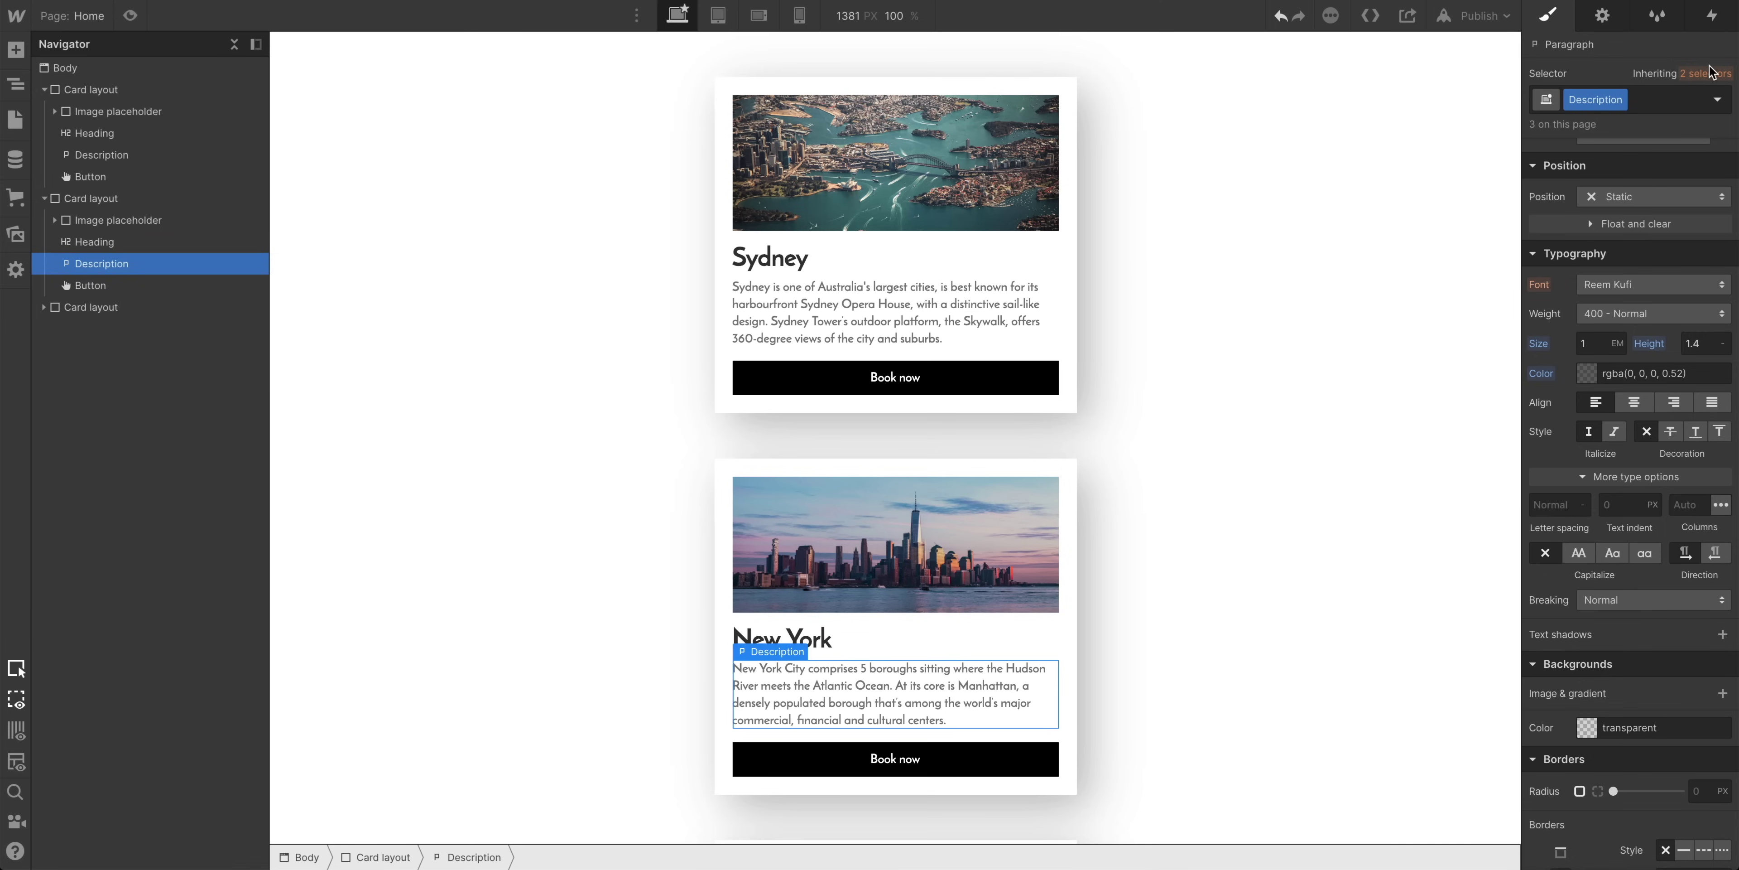
- Set the inherited Body (All Pages) tag's font size to 16 px
click(1712, 70)
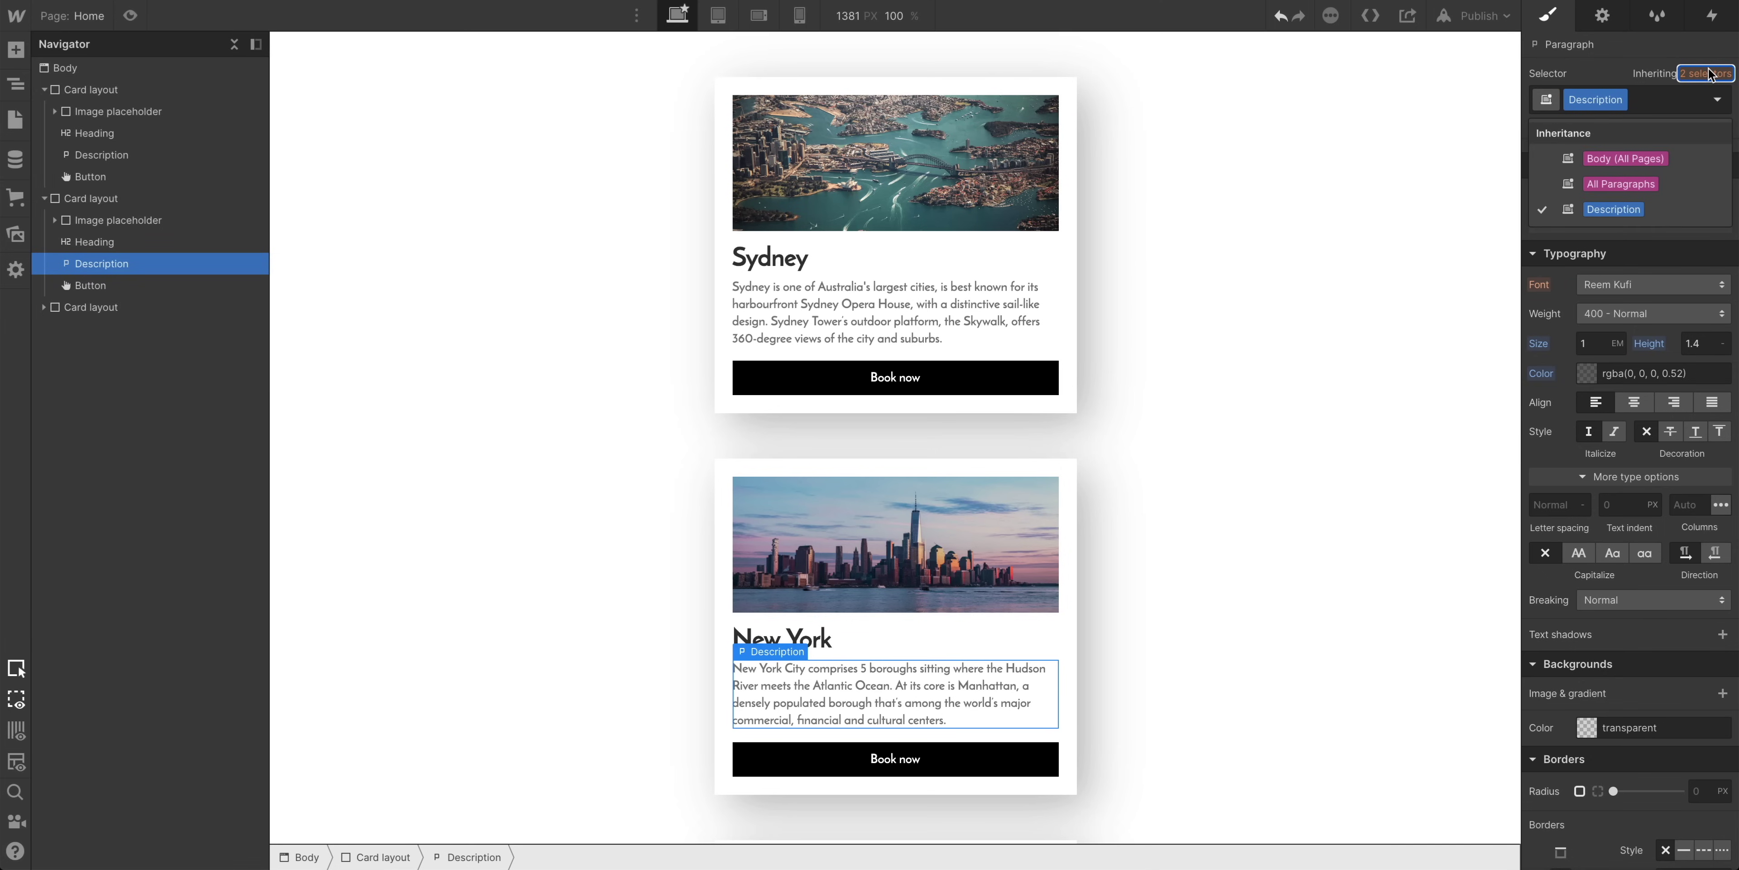
click(1701, 159)
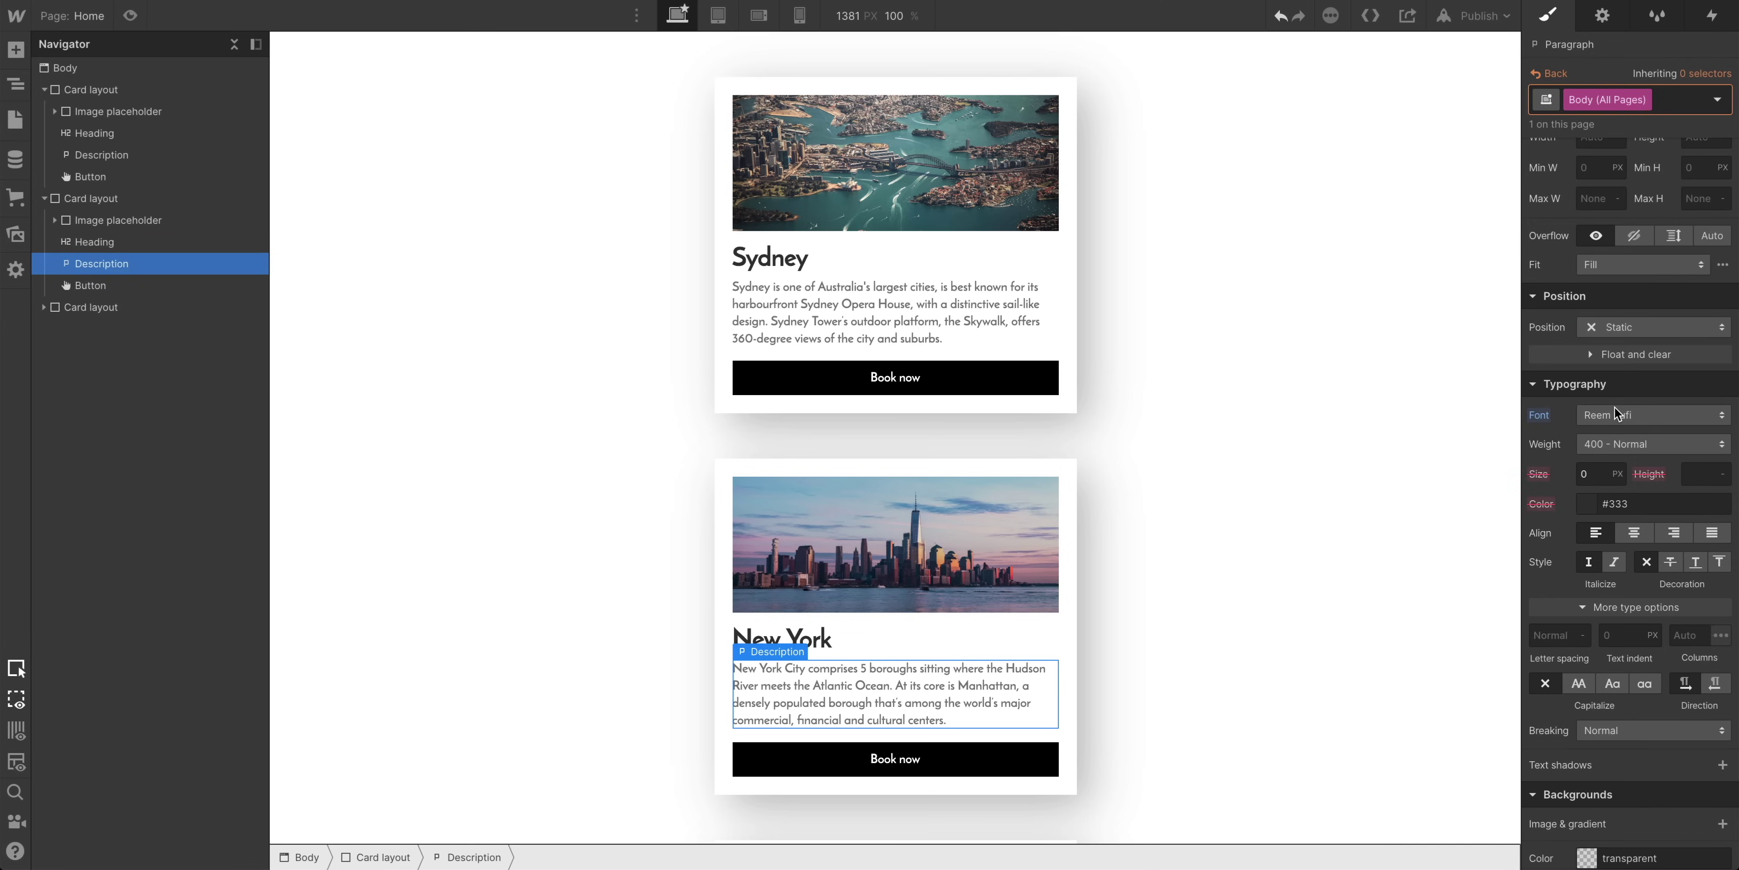
click(1595, 473)
text(16)
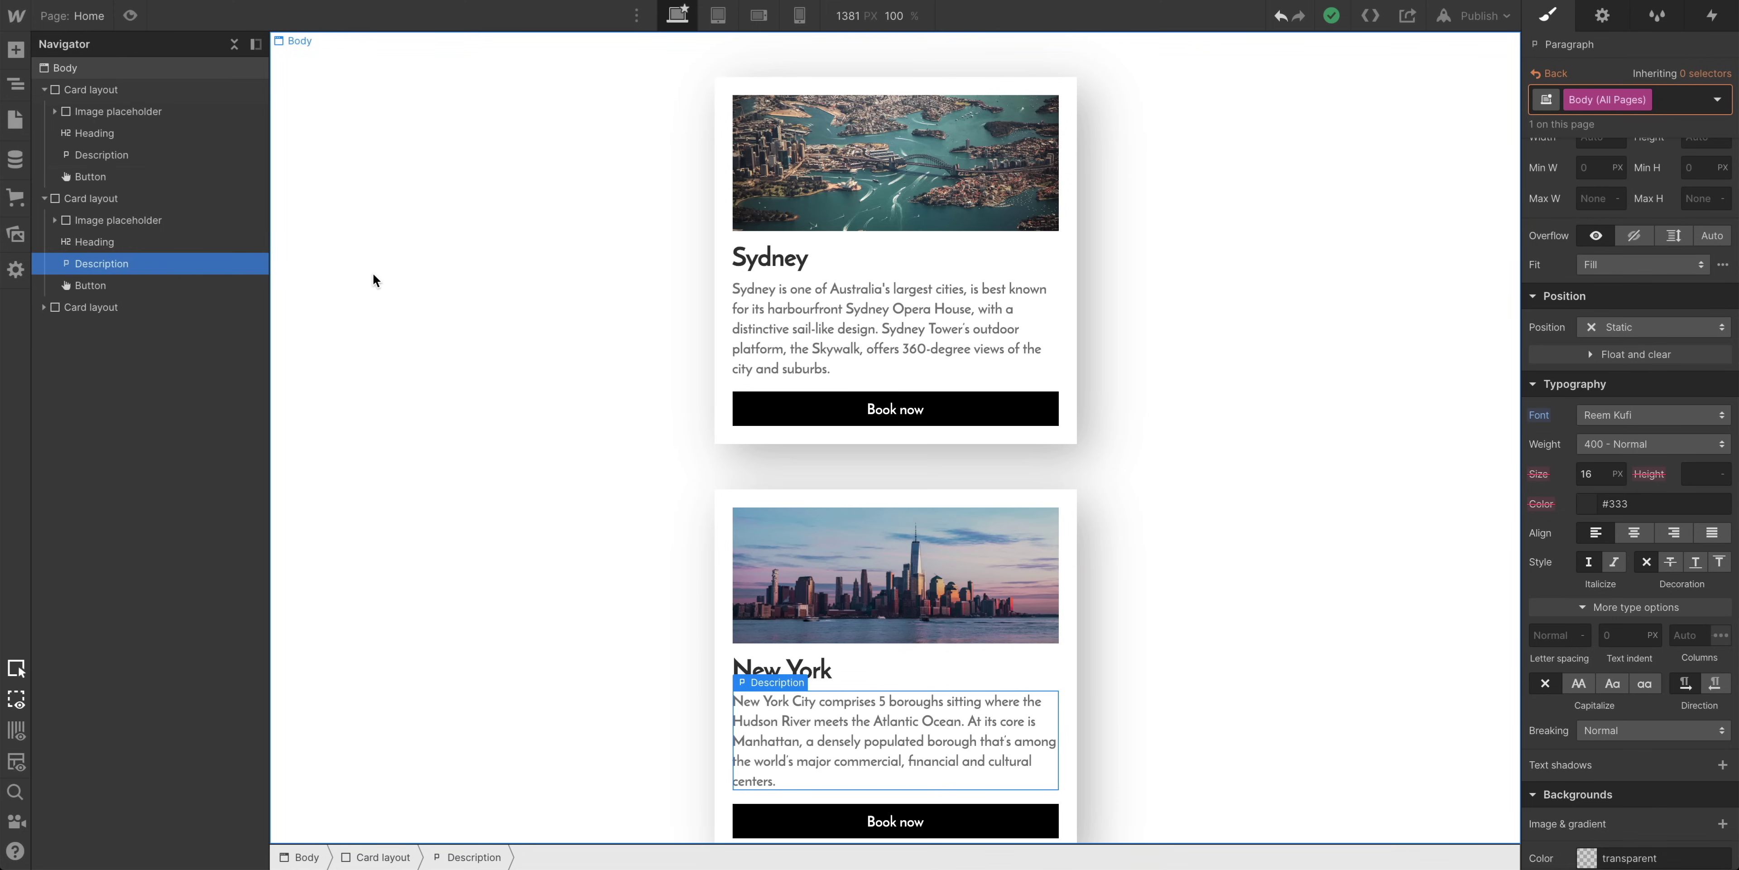
- Set the Card layout class's font size to 20 px using the New York card
click(152, 200)
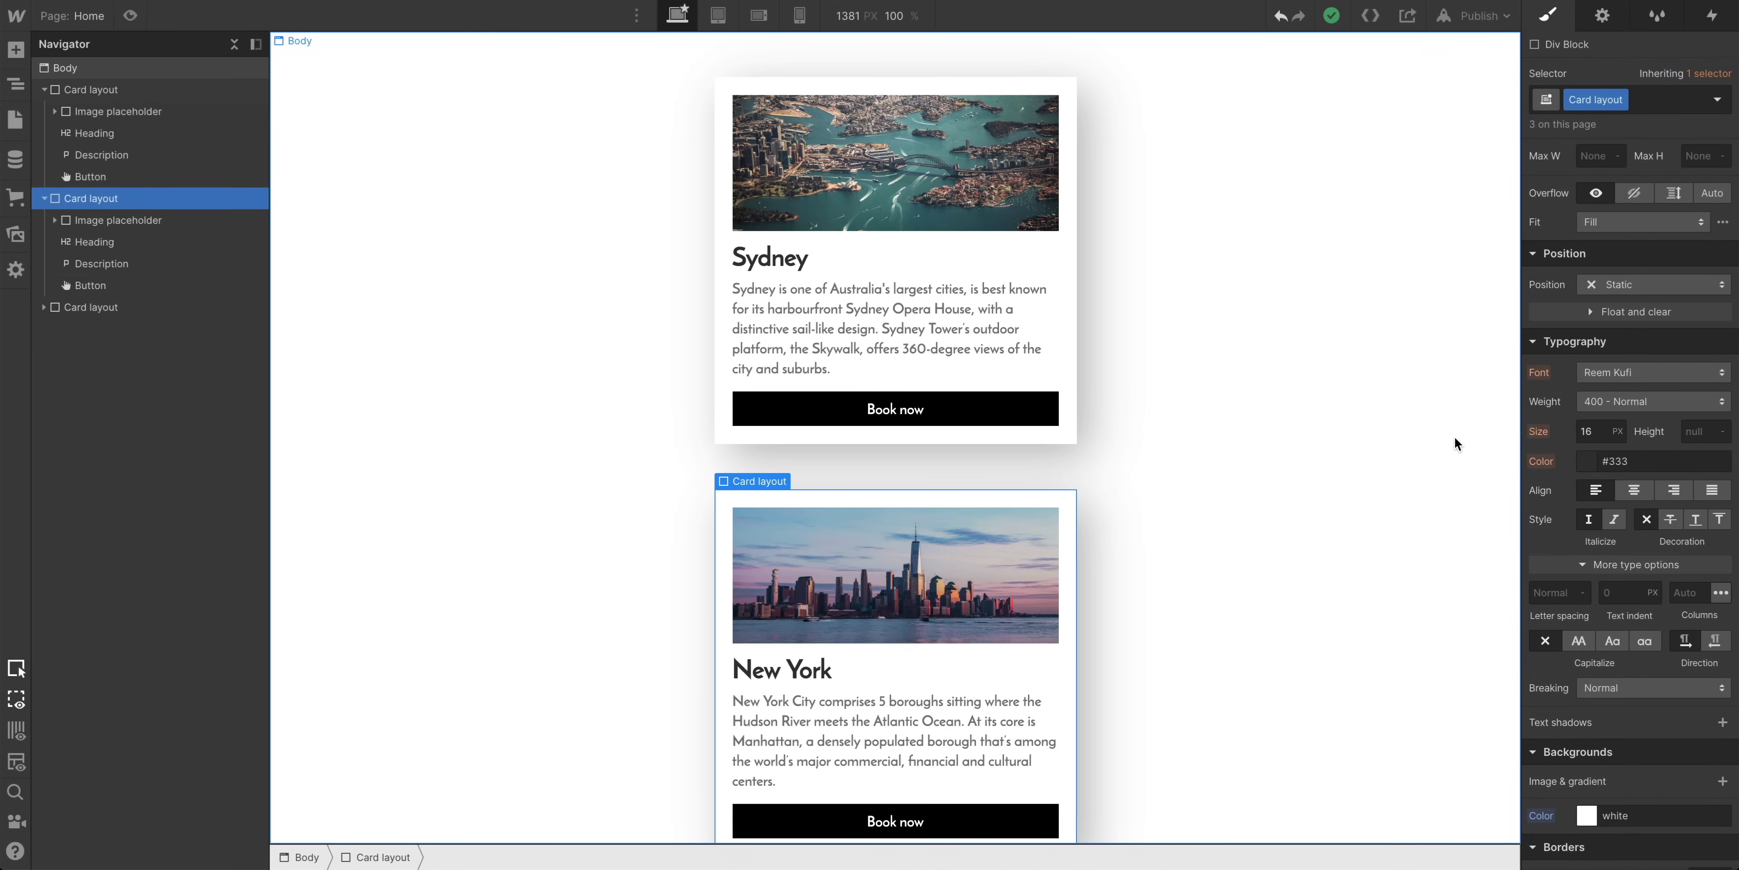
click(1593, 433)
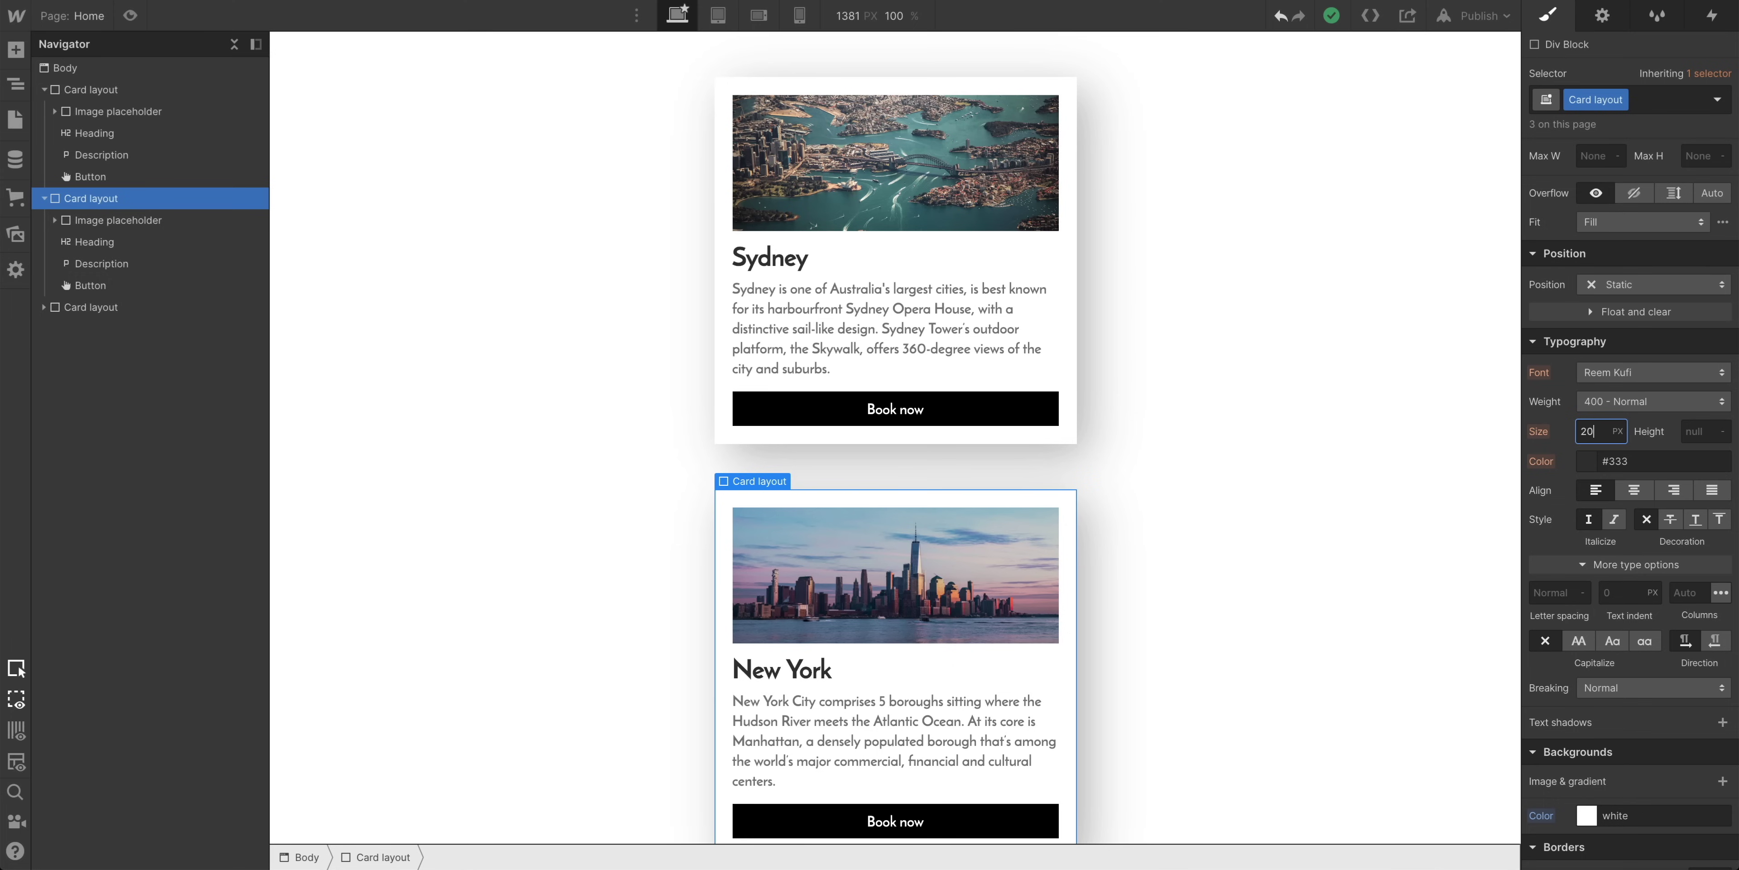
key(Return)
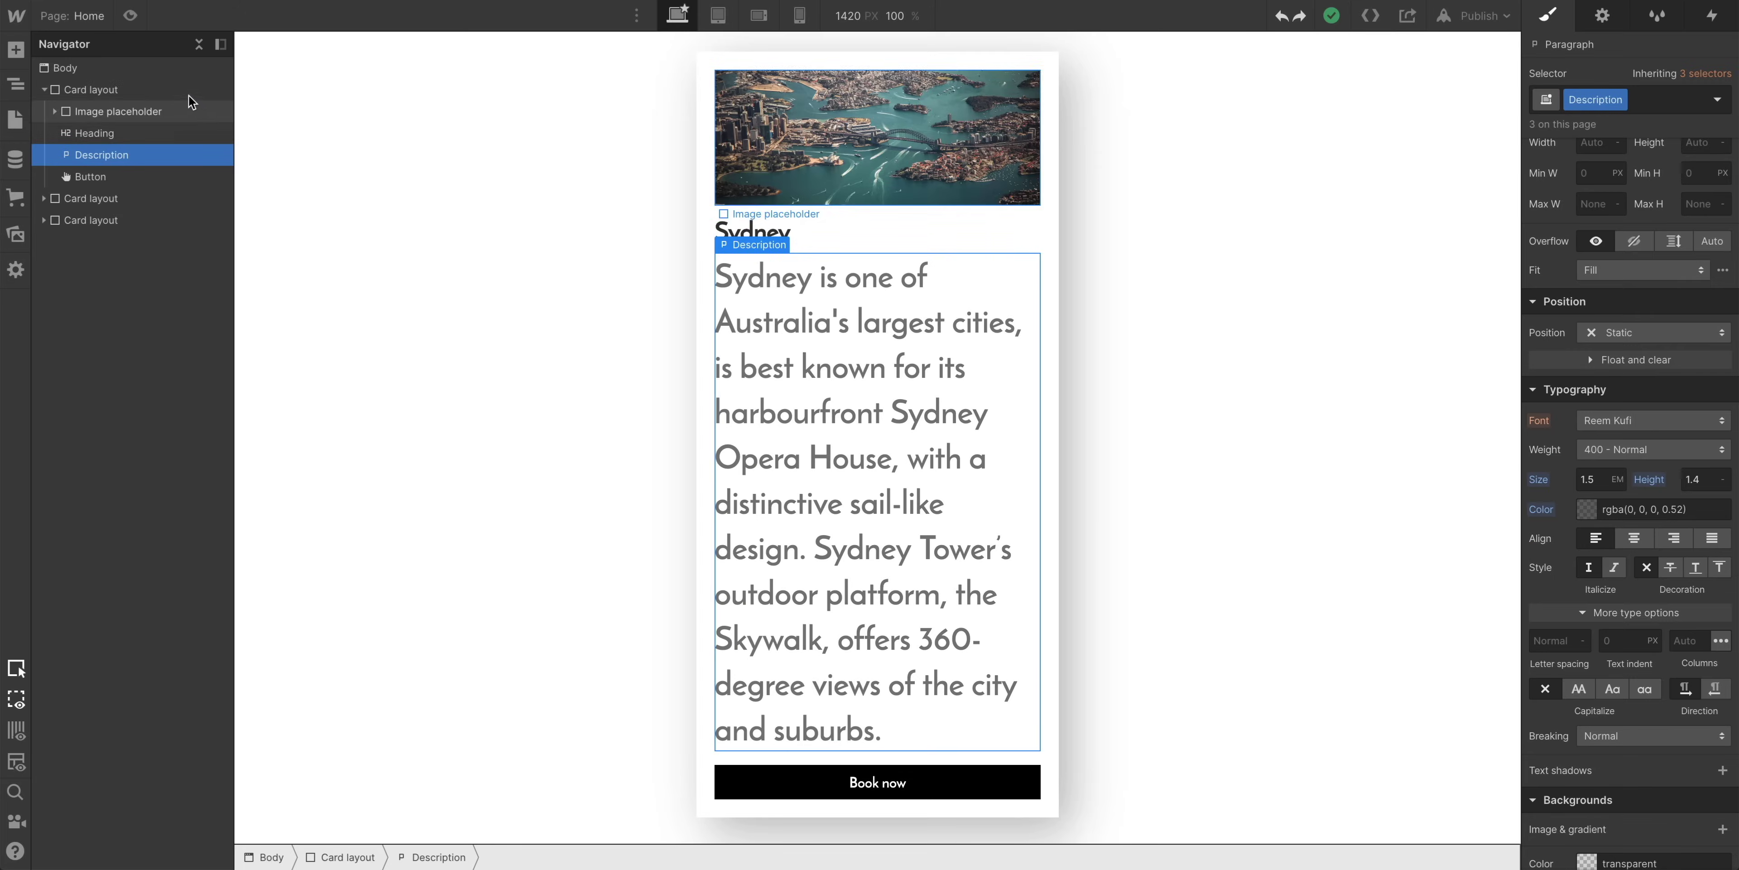
click(183, 91)
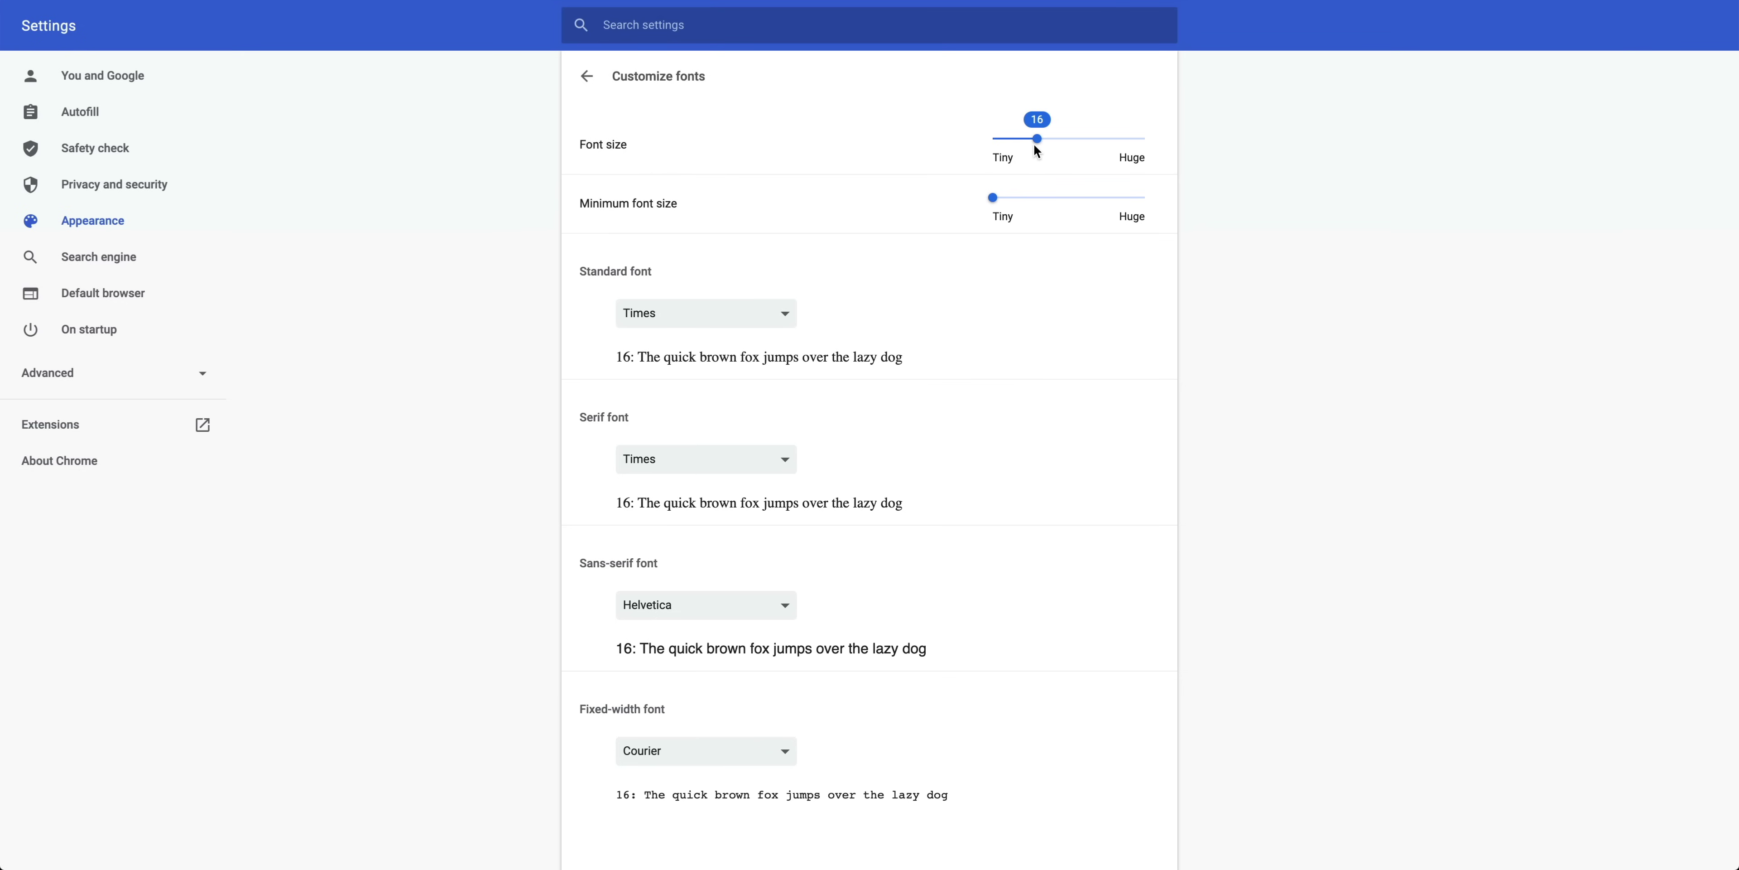
drag(1036, 140, 1036, 140)
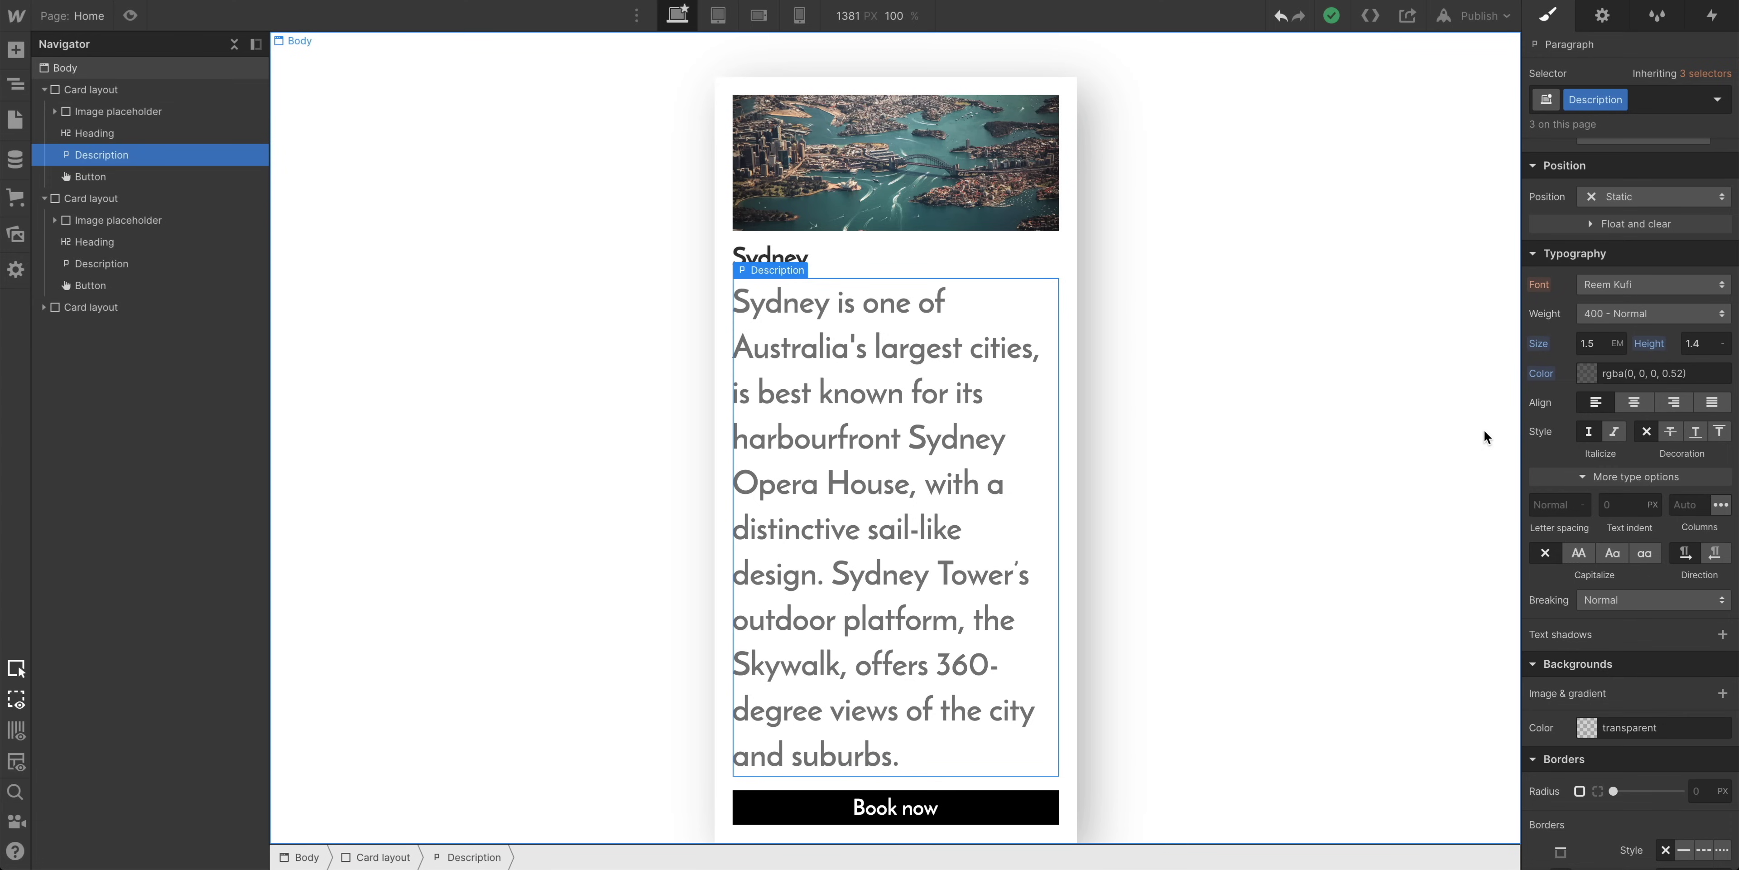
- Set the Description class's font size to 1 rem using the Sydney card's paragraph
click(1596, 346)
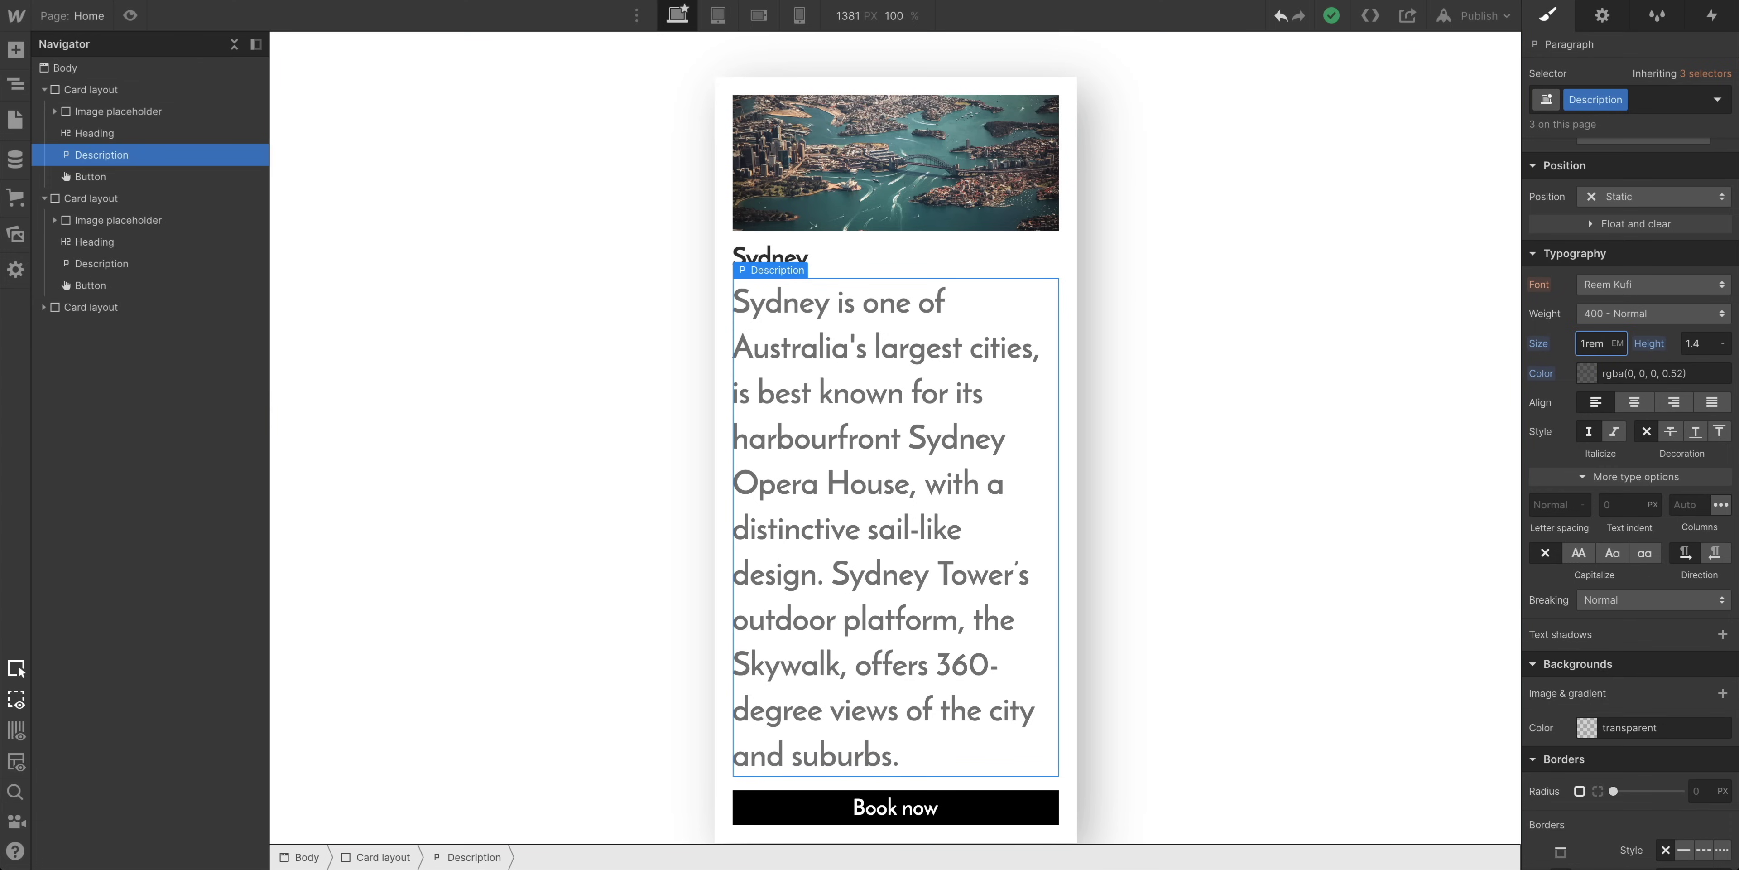
text(1rem)
key(Return)
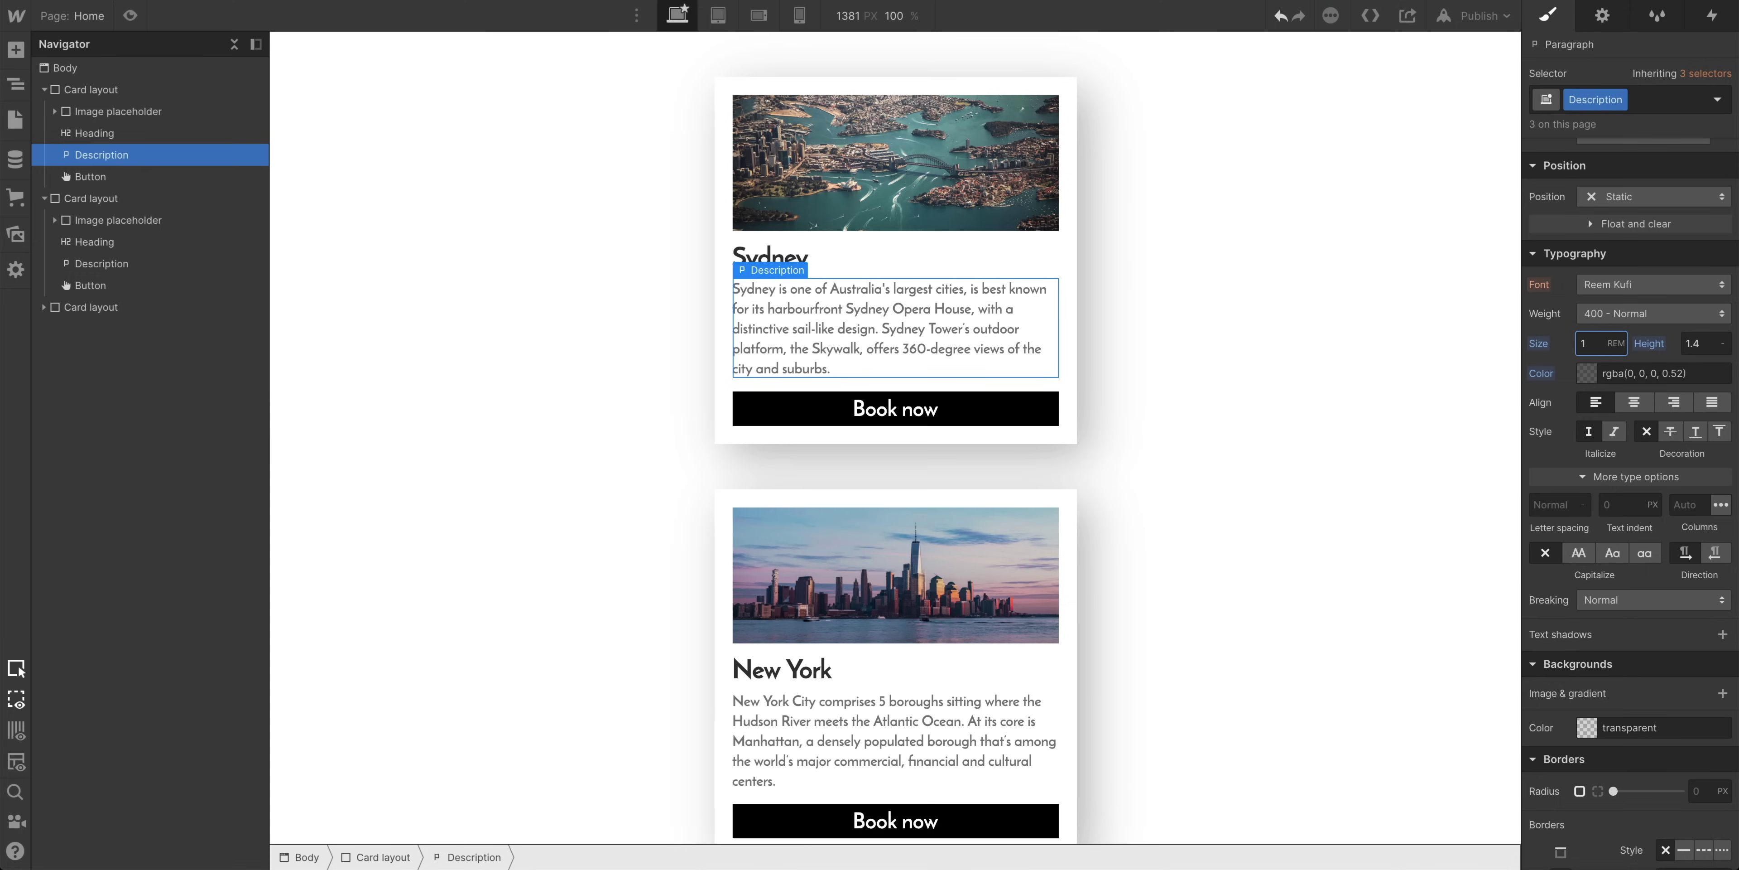